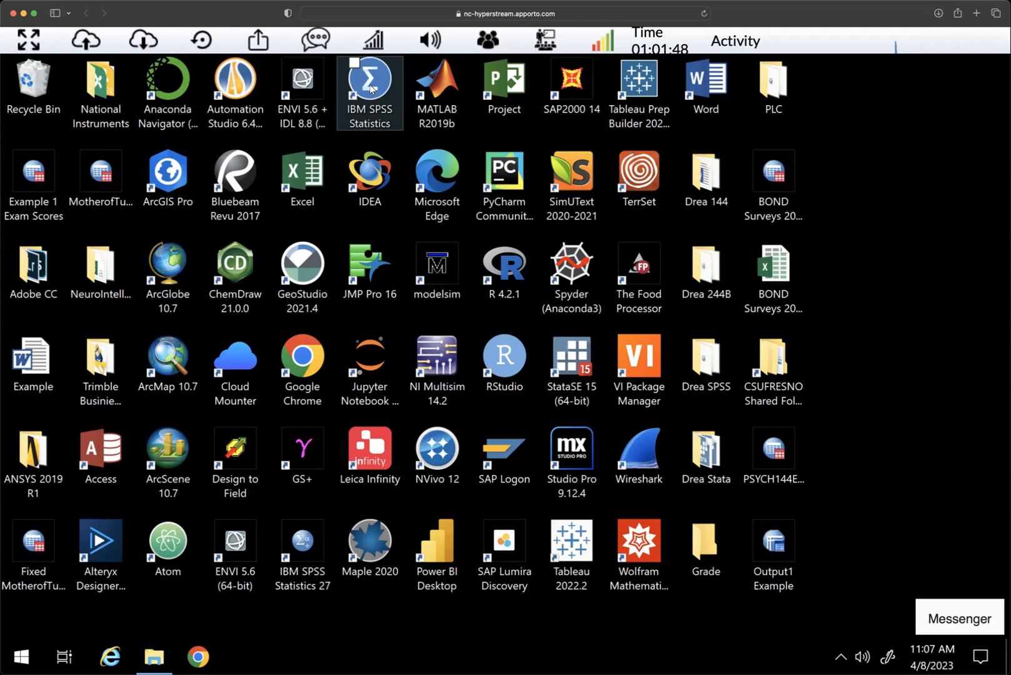
Launch IBM SPSS Statistics and create a new empty dataset
double_click(371, 87)
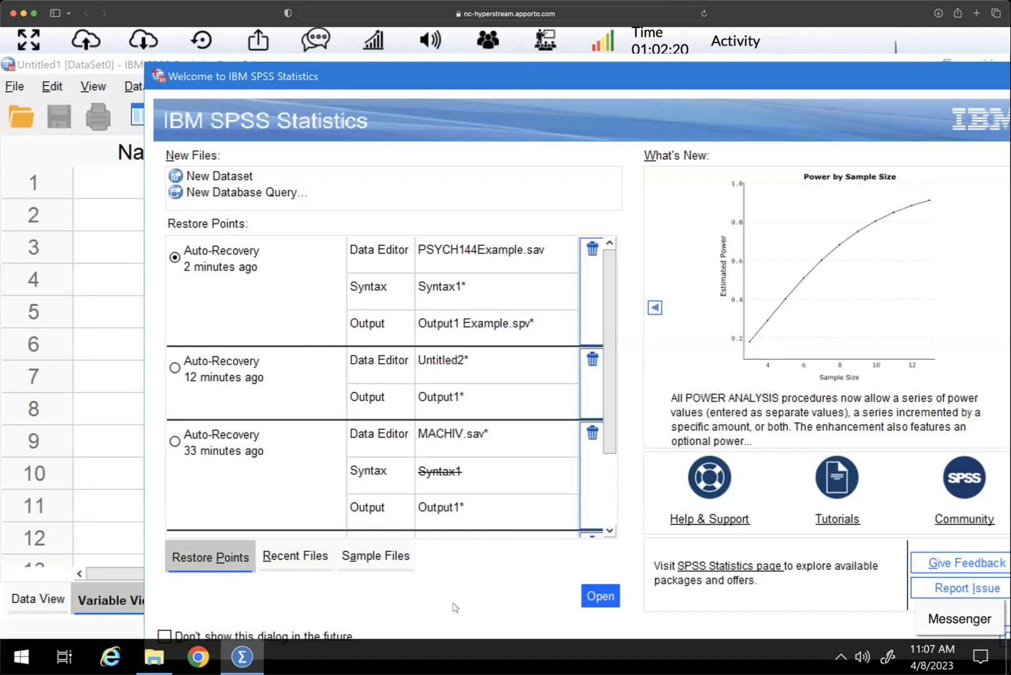
left_click(211, 178)
left_click(602, 597)
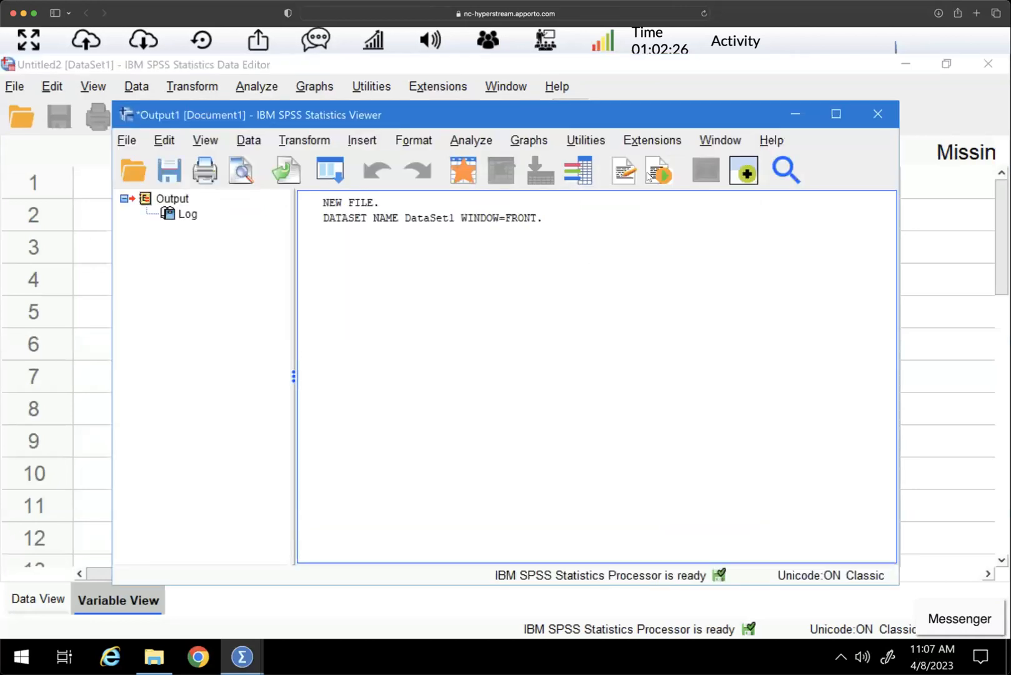
Move the output viewer window aside and minimize it to uncover the empty Data Editor
left_click(587, 194)
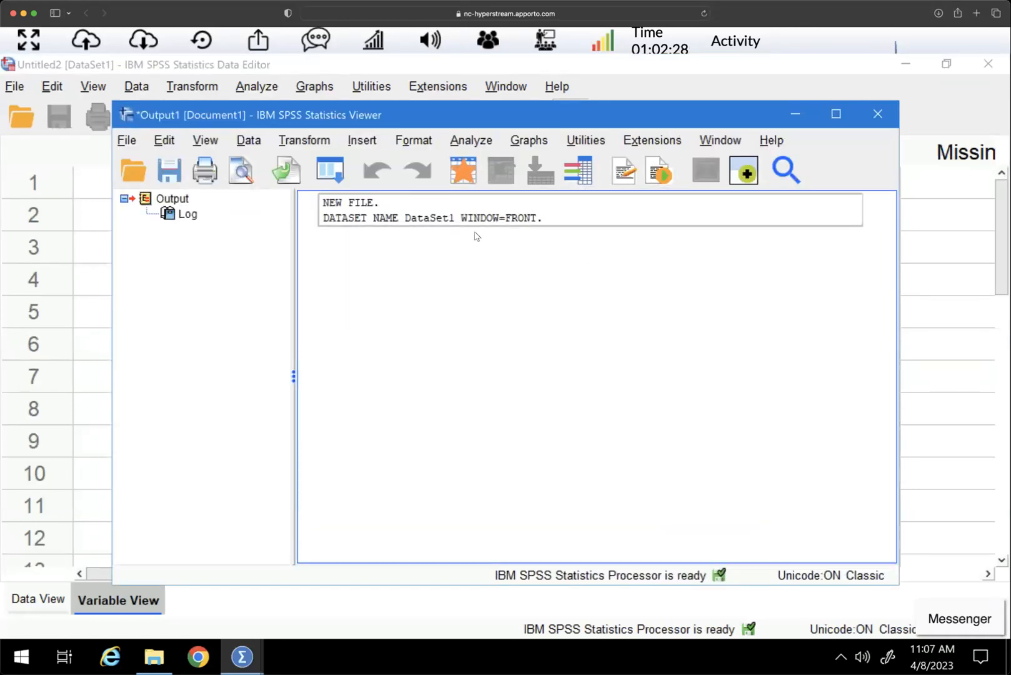
left_click_drag(504, 117, 526, 130)
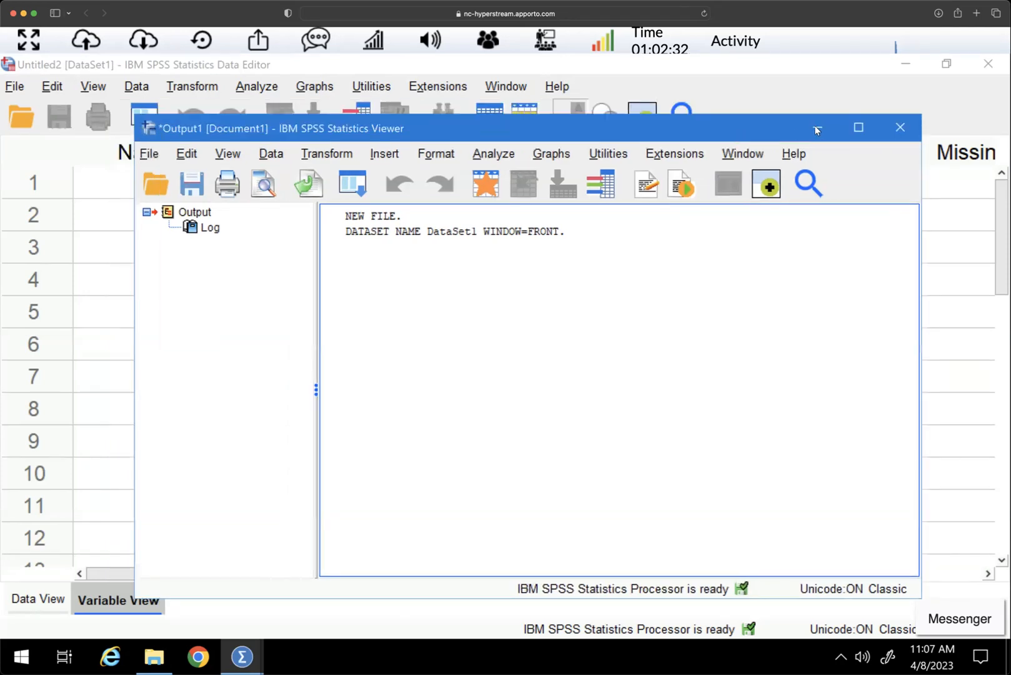
left_click(815, 129)
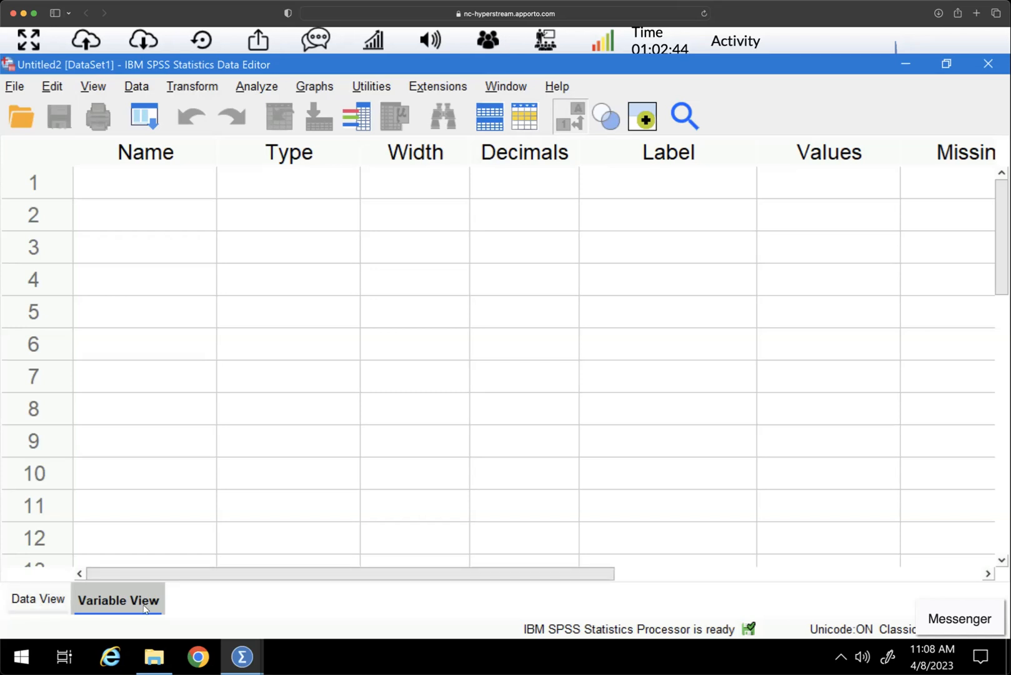
Compare the empty Data View and Variable View grids, examining how their rows and columns are laid out
left_click(28, 604)
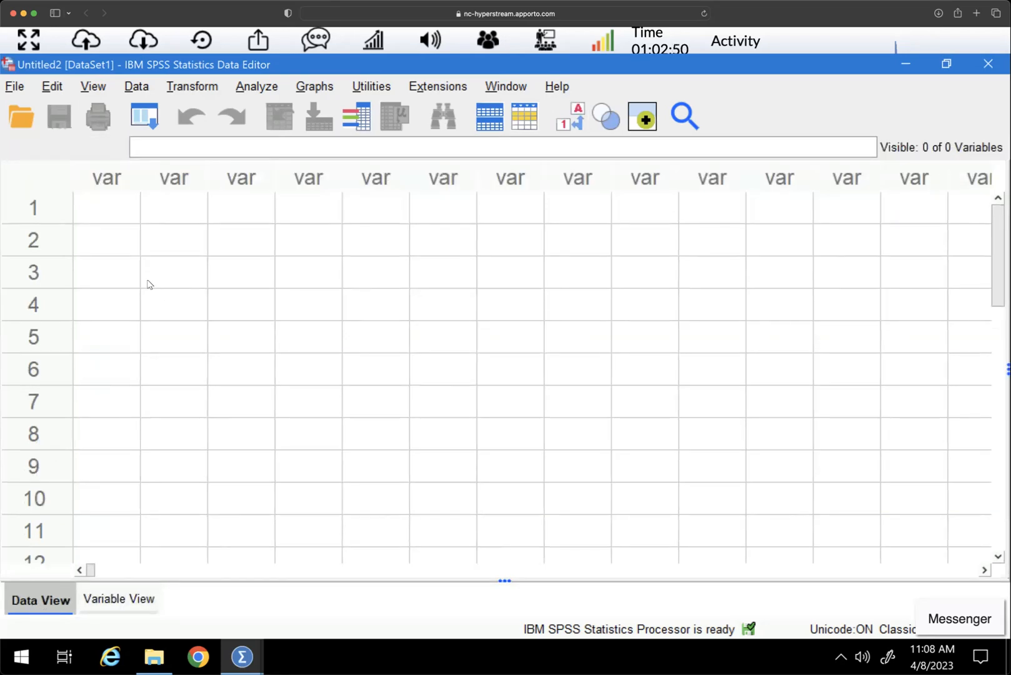
left_click(111, 207)
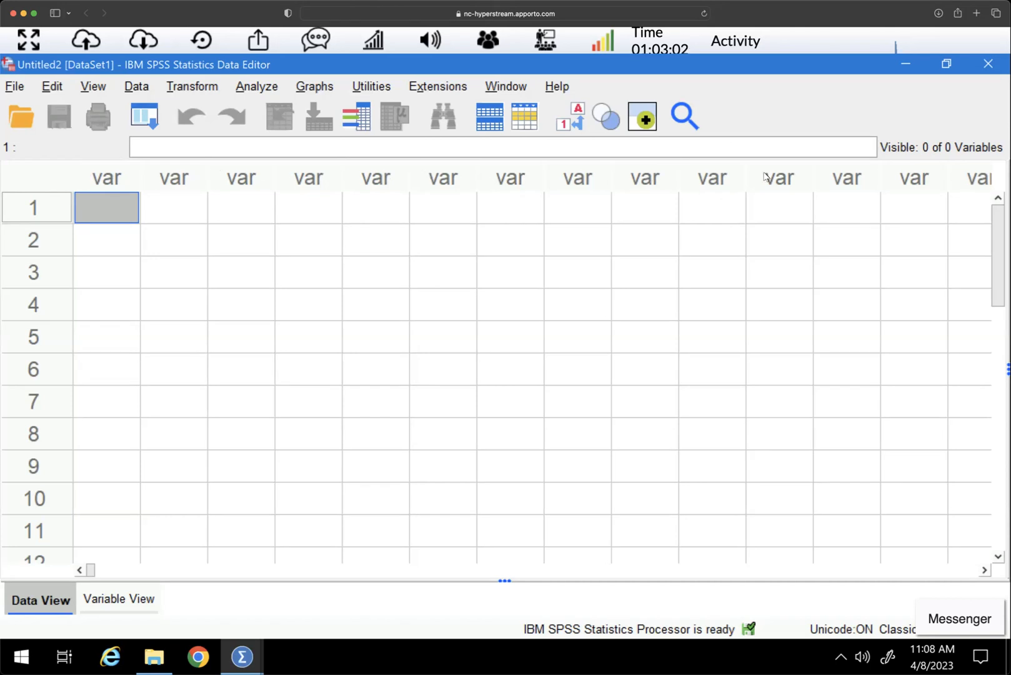
left_click(52, 221)
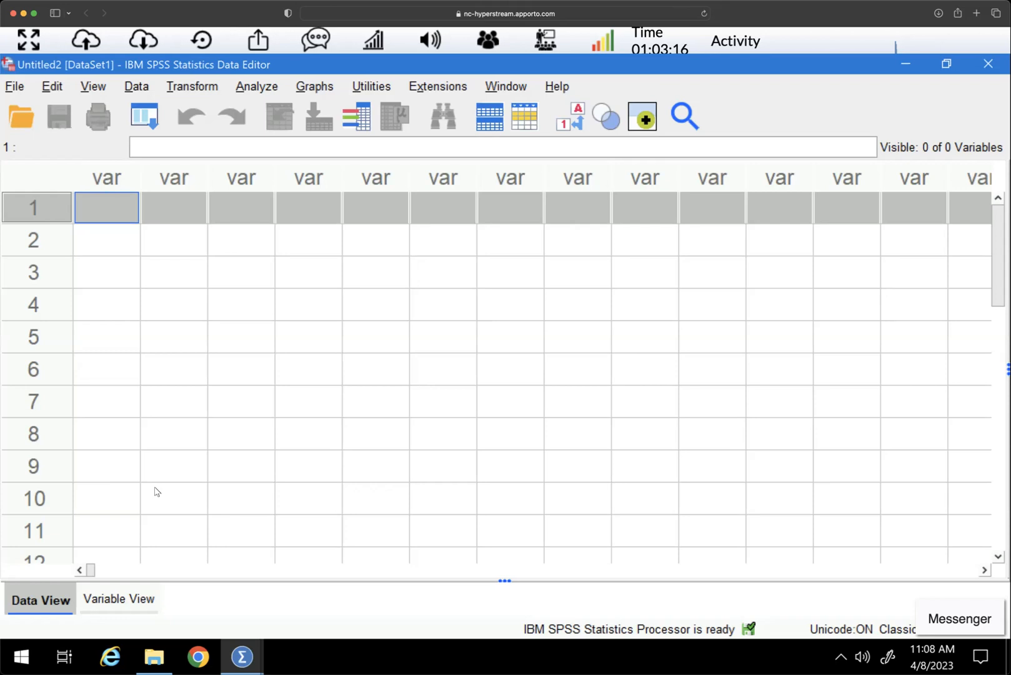
left_click(113, 603)
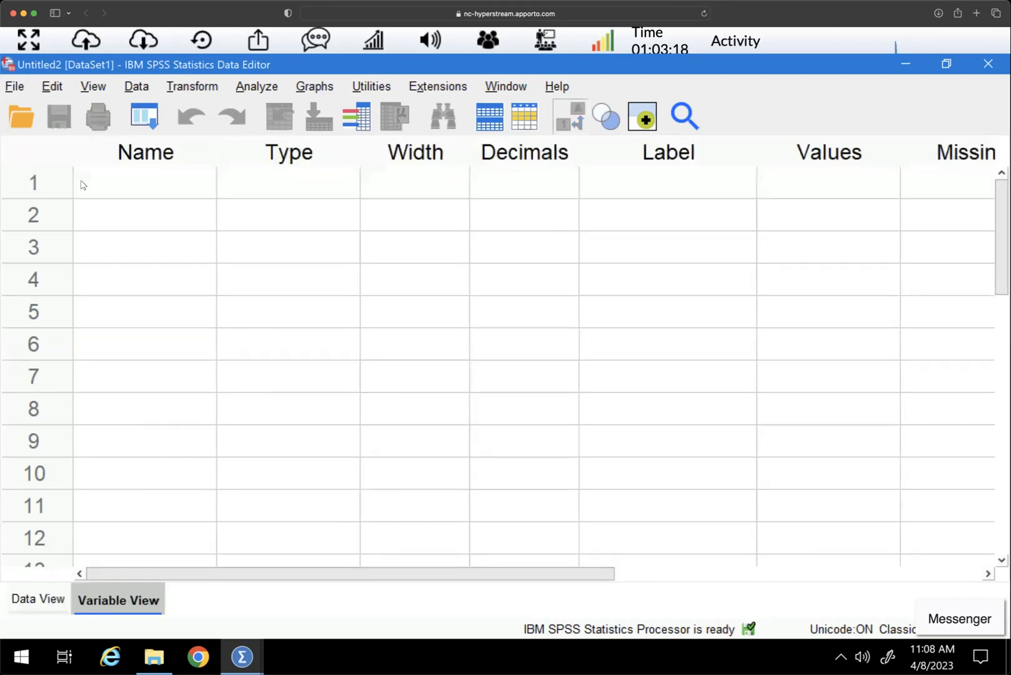
left_click(111, 177)
left_click_drag(38, 182, 42, 358)
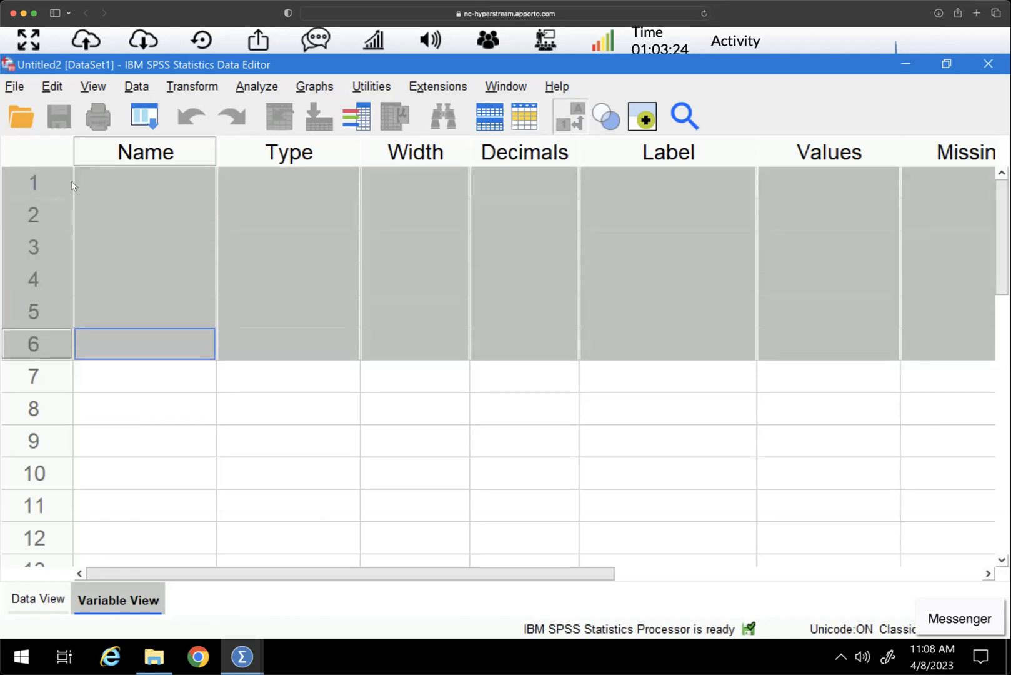
left_click(115, 184)
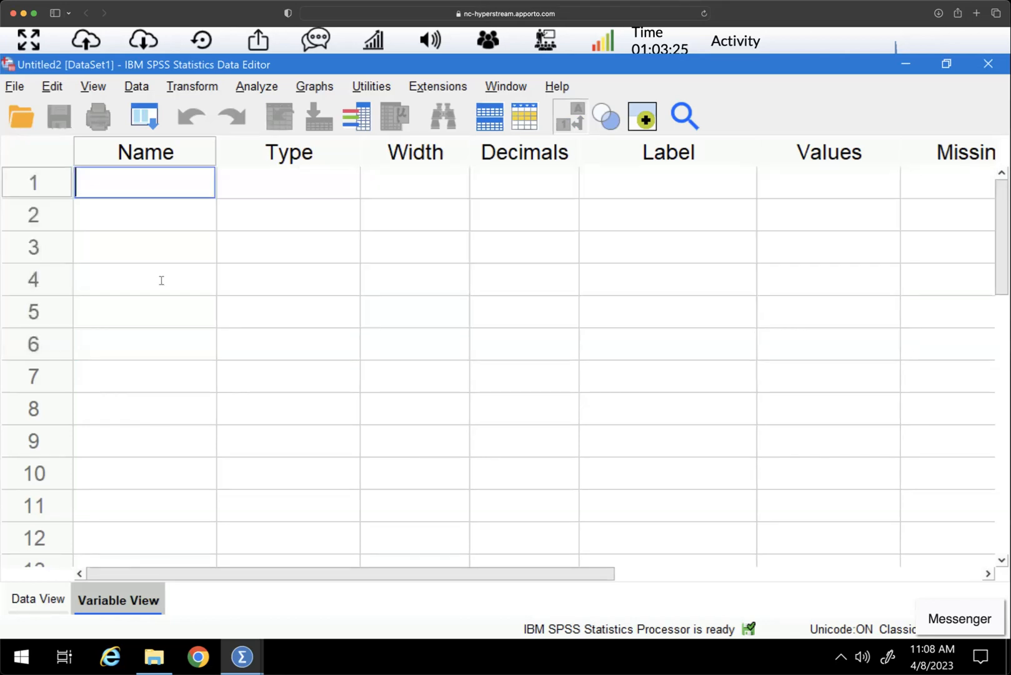
left_click(39, 599)
left_click(127, 608)
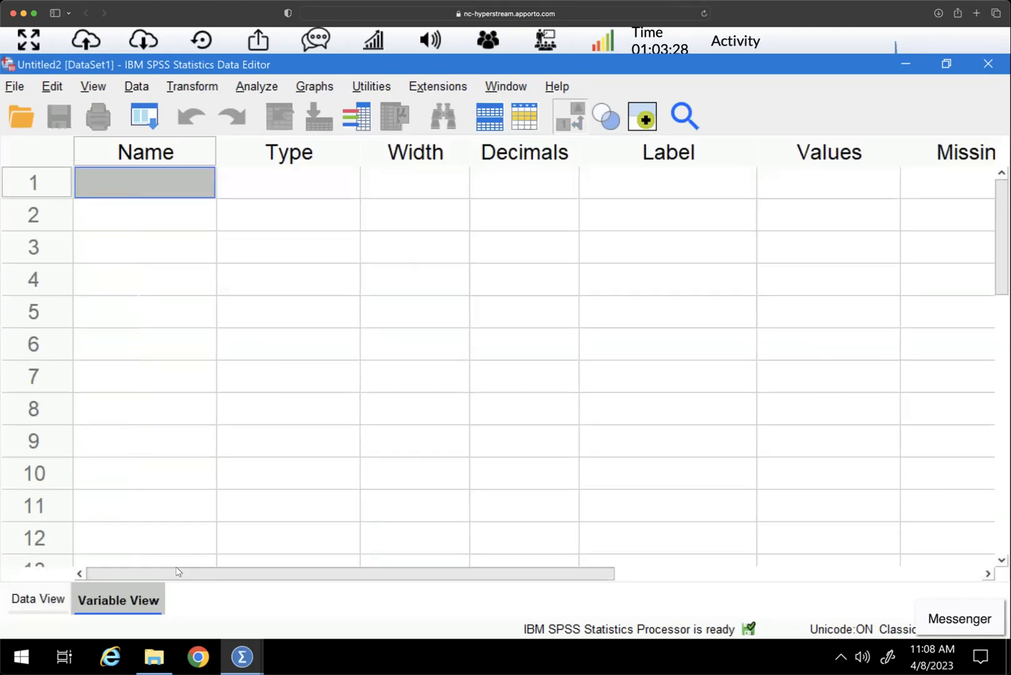
Define a variable named gender in the first row of Variable View
left_click(115, 174)
type("gender")
left_click(126, 214)
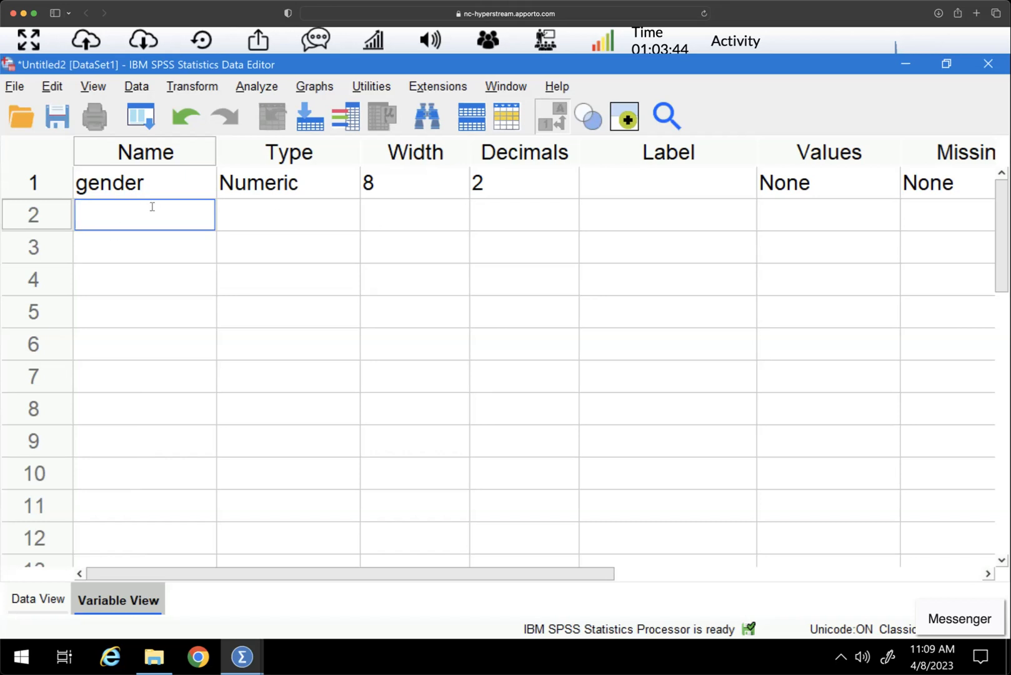
Examine how the gender variable's row in Variable View corresponds to its column in Data View
left_click(140, 158)
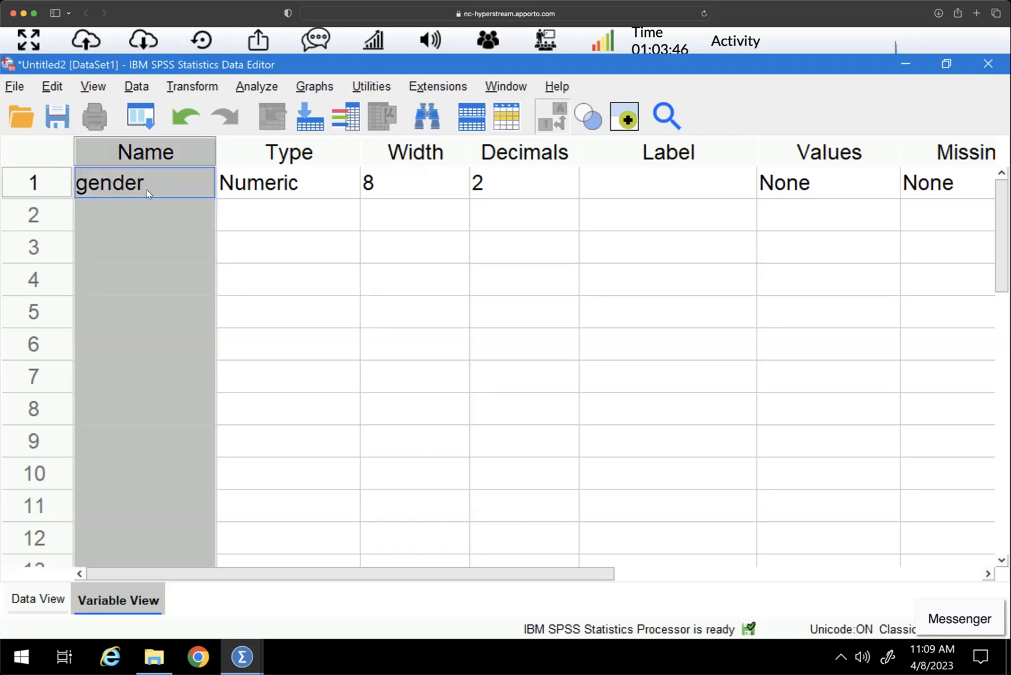
left_click(21, 185)
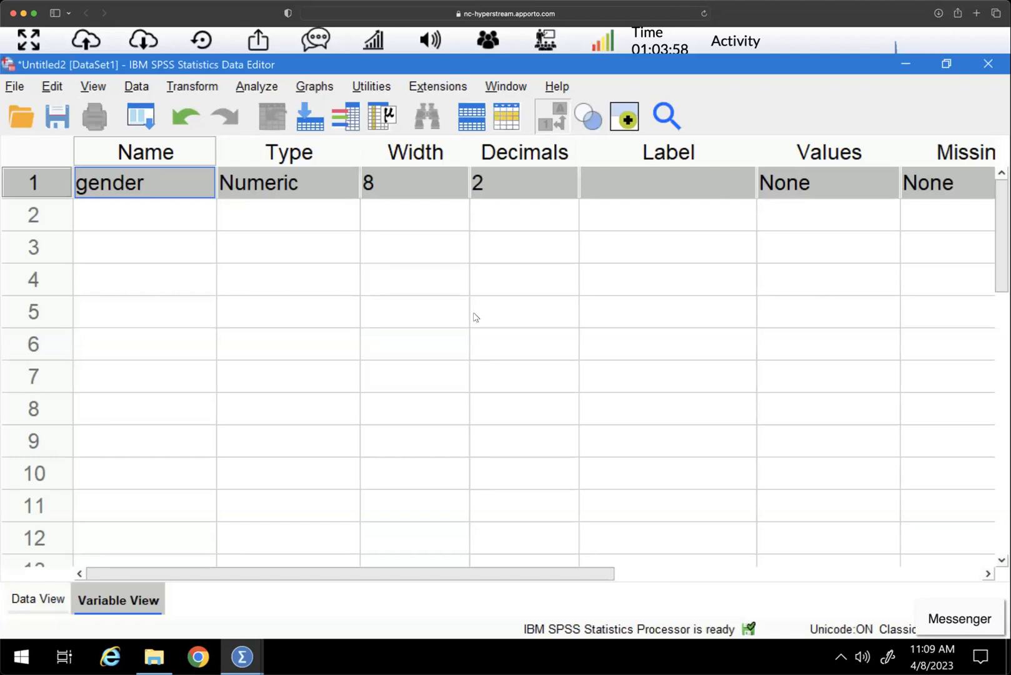
left_click(38, 599)
left_click(136, 177)
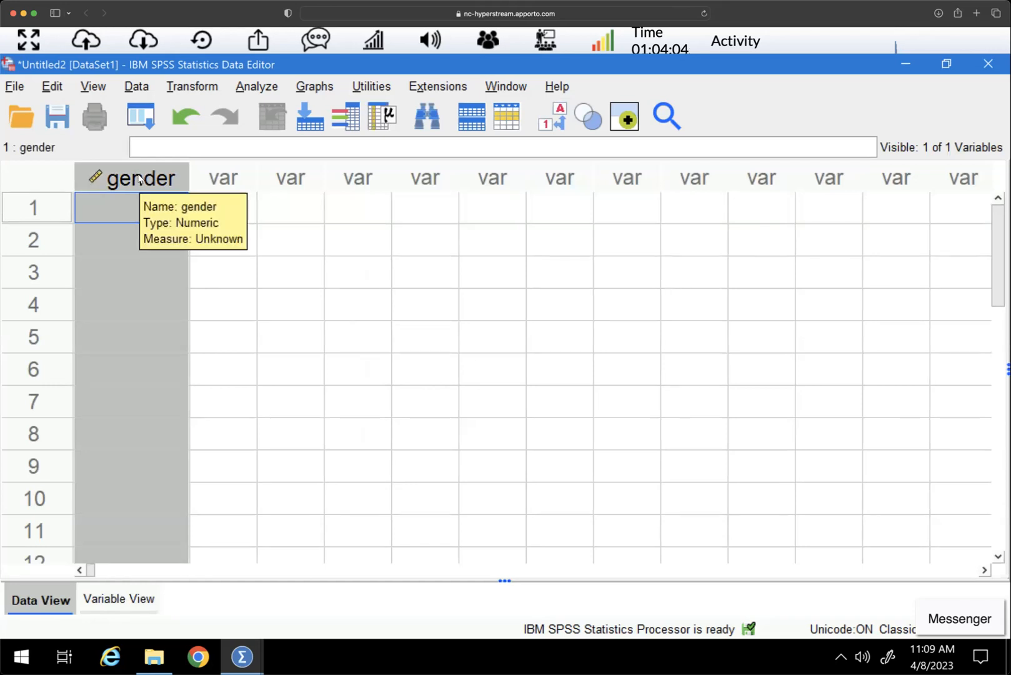
Try to enter the text male in the first case's gender cell
left_click(107, 209)
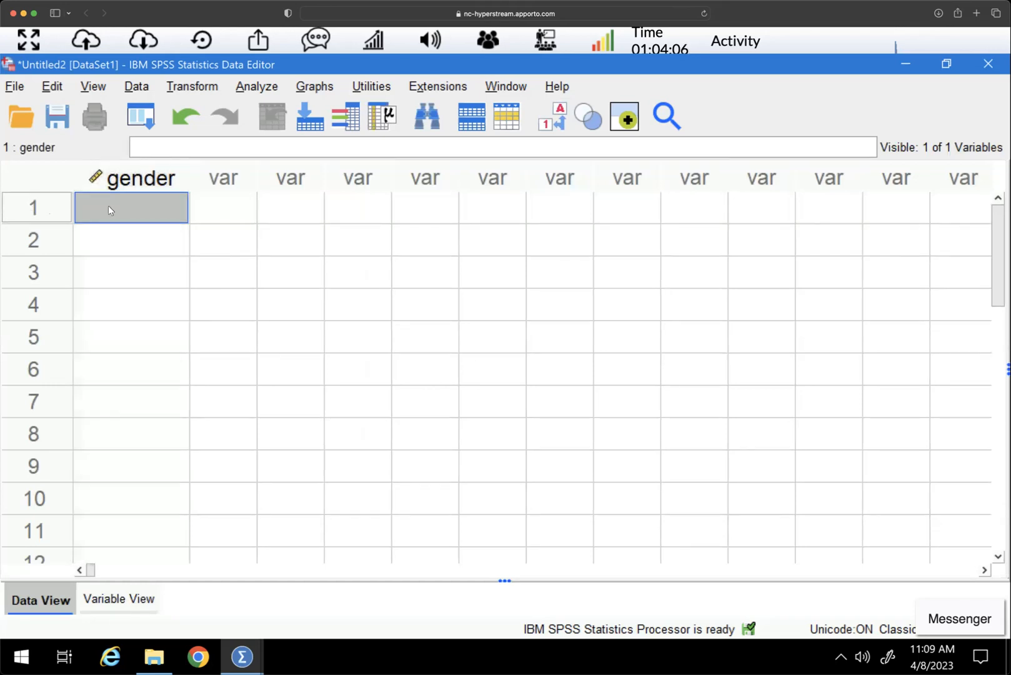
double_click(150, 212)
type("malE")
Enter the gender values 1, 2, 3, 1 and 2 for cases 1 to 5 in Data View
double_click(158, 202)
type("1")
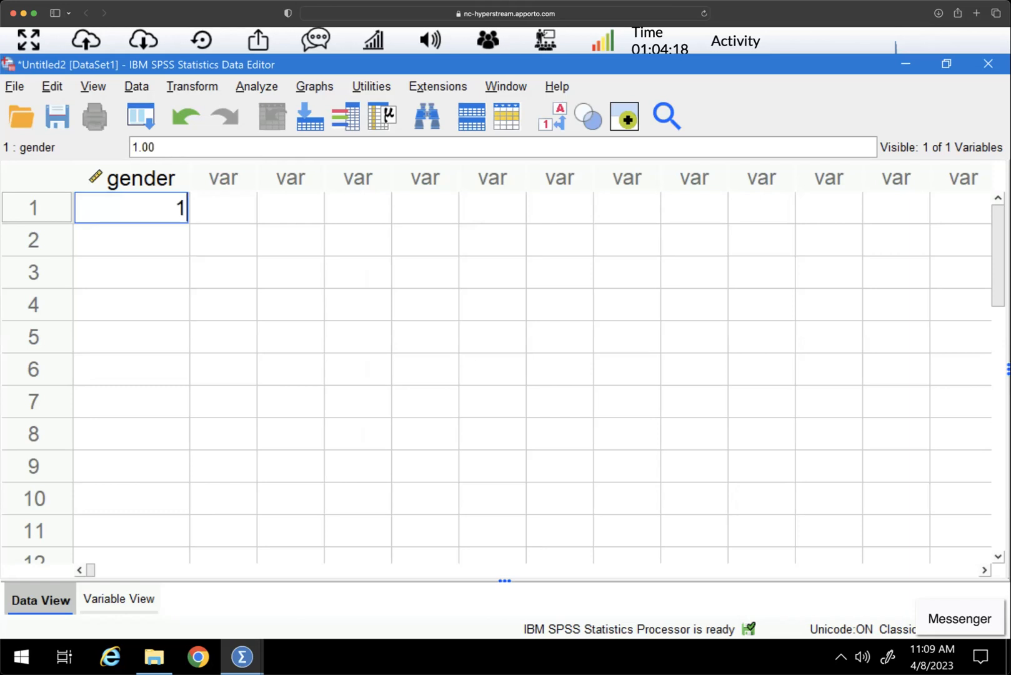
key("Return")
type("2")
key("Return")
type("3")
key("Return")
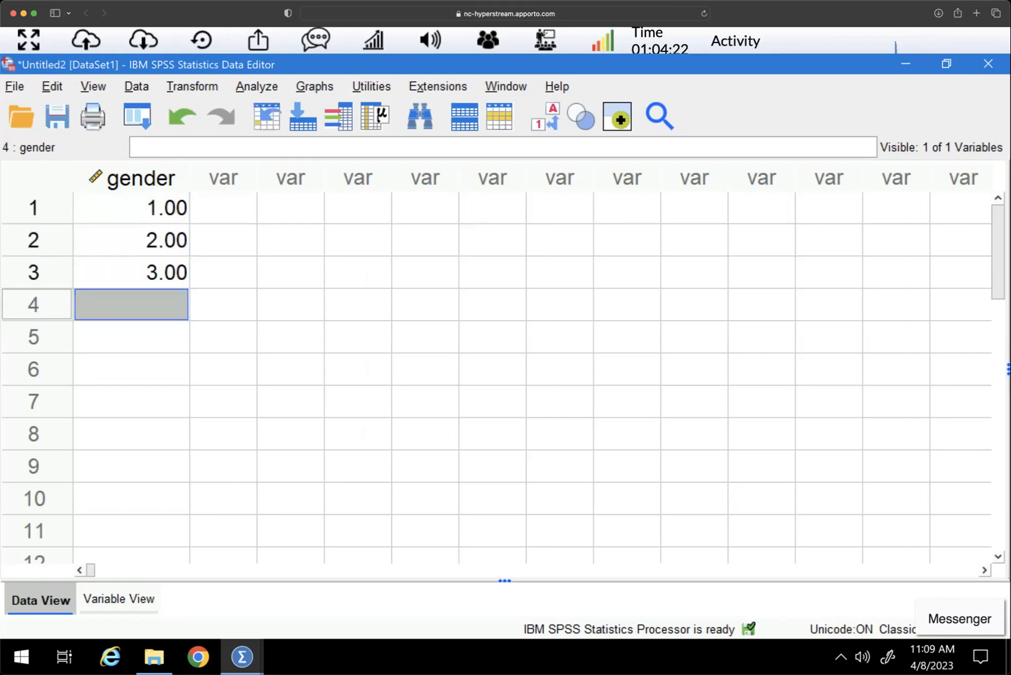
type("1")
key("Return")
type("2")
key("Return")
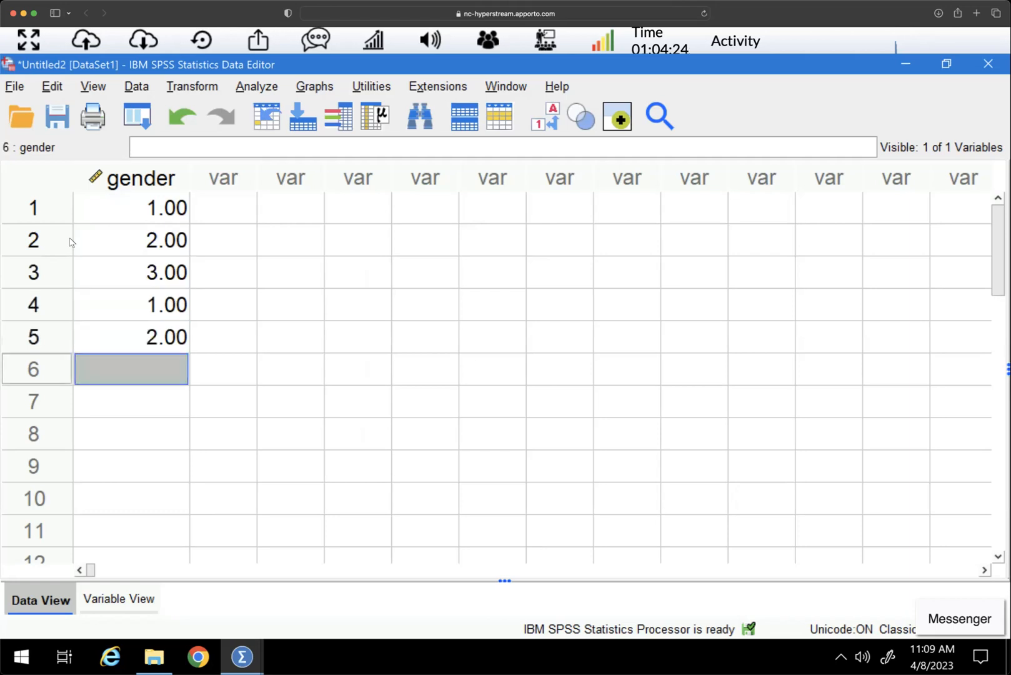
Examine the five case rows and the gender column, comparing Data View with Variable View
left_click_drag(50, 206, 39, 334)
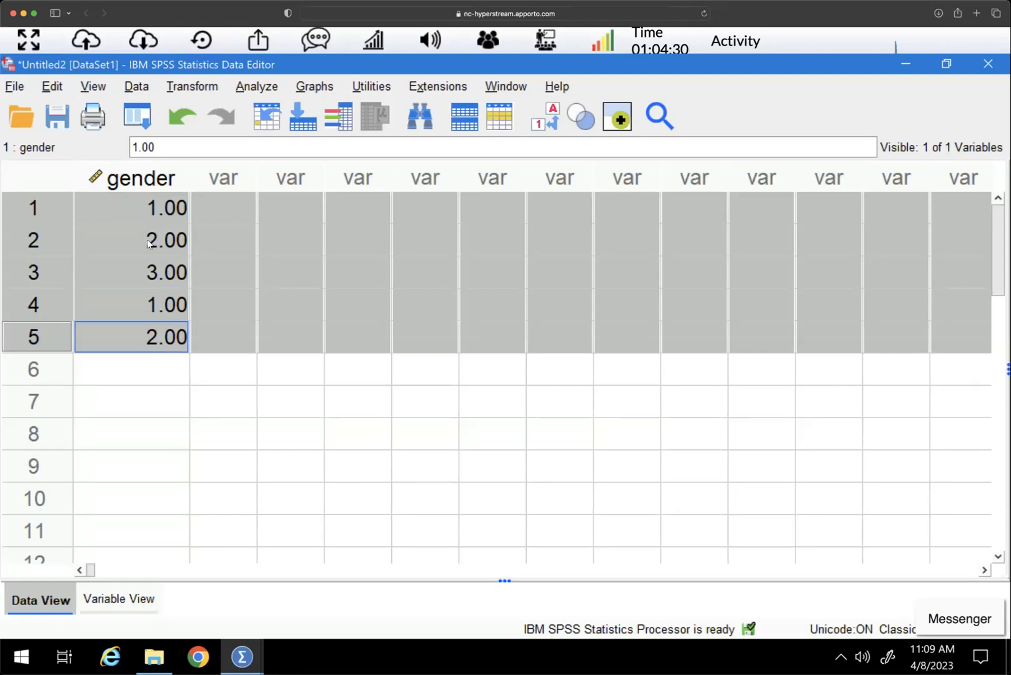
left_click(126, 181)
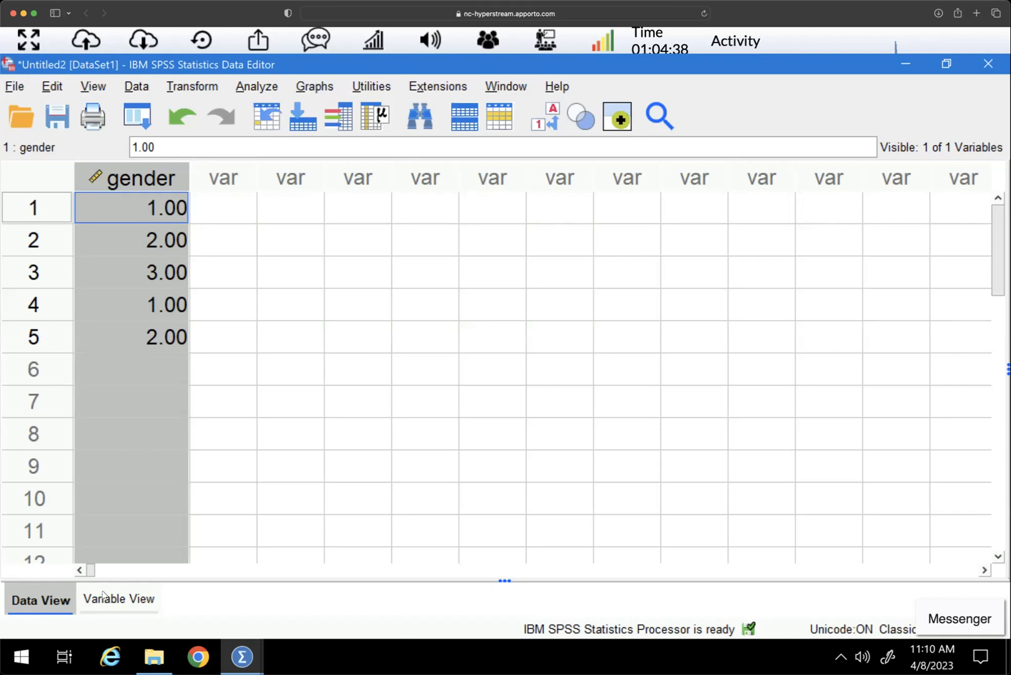
left_click(90, 609)
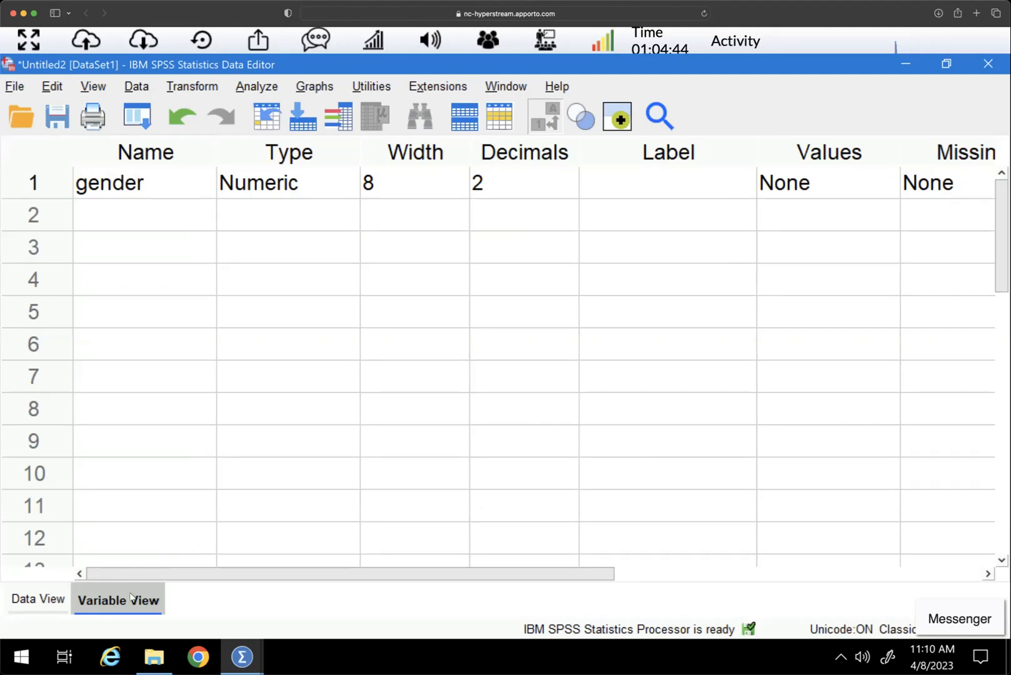
left_click(15, 601)
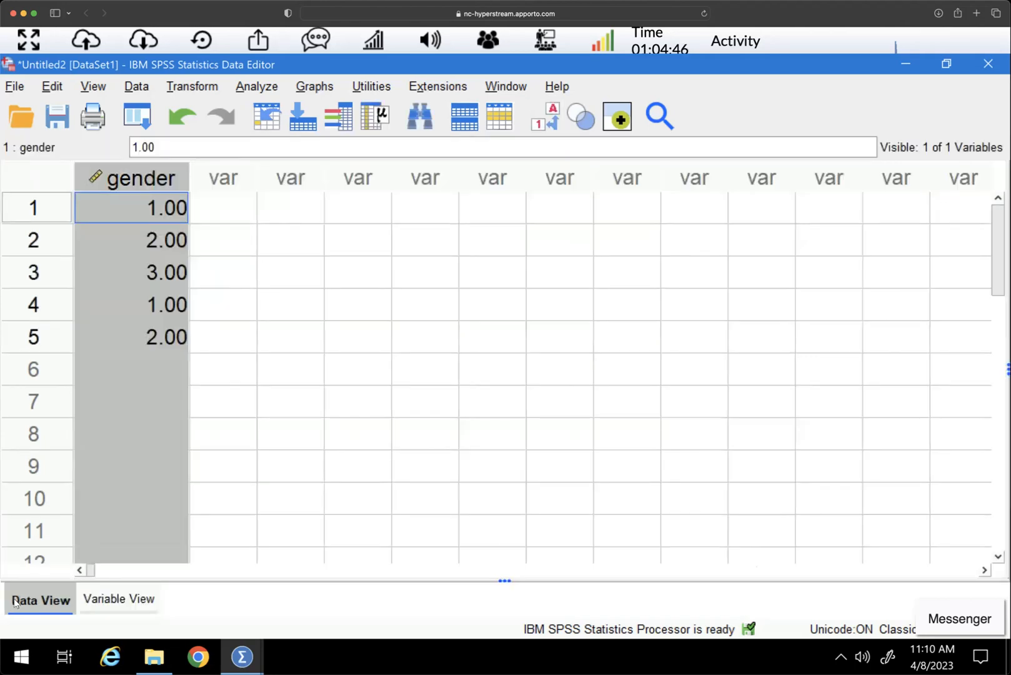
left_click(128, 602)
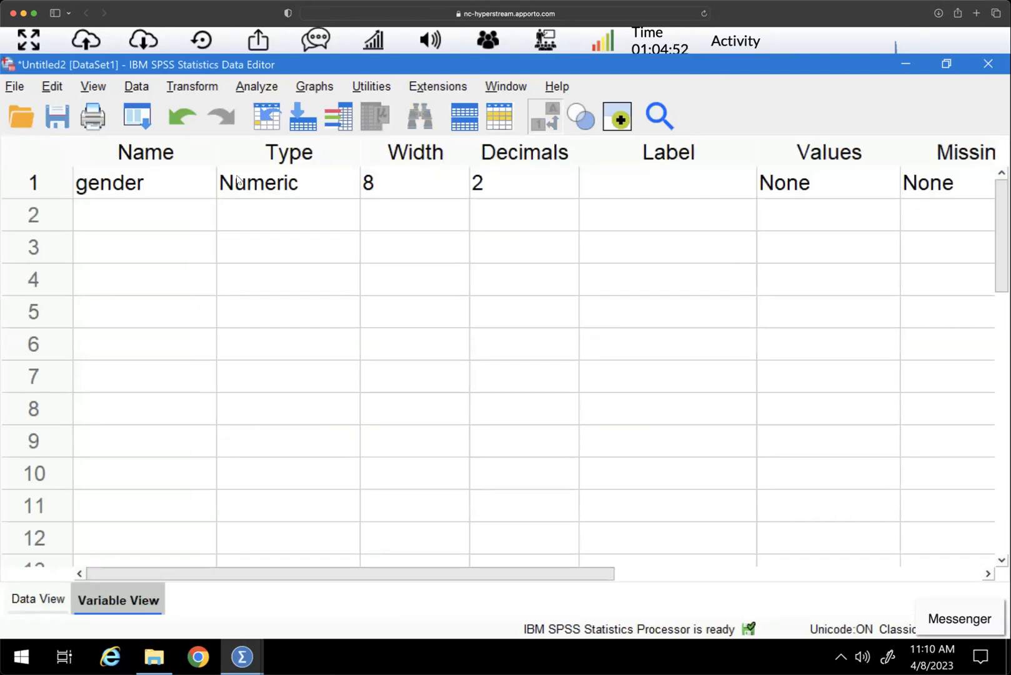
Try to rename the gender variable to "gender hello", with a space in the name
double_click(178, 188)
left_click_drag(176, 182, 65, 190)
left_click(180, 185)
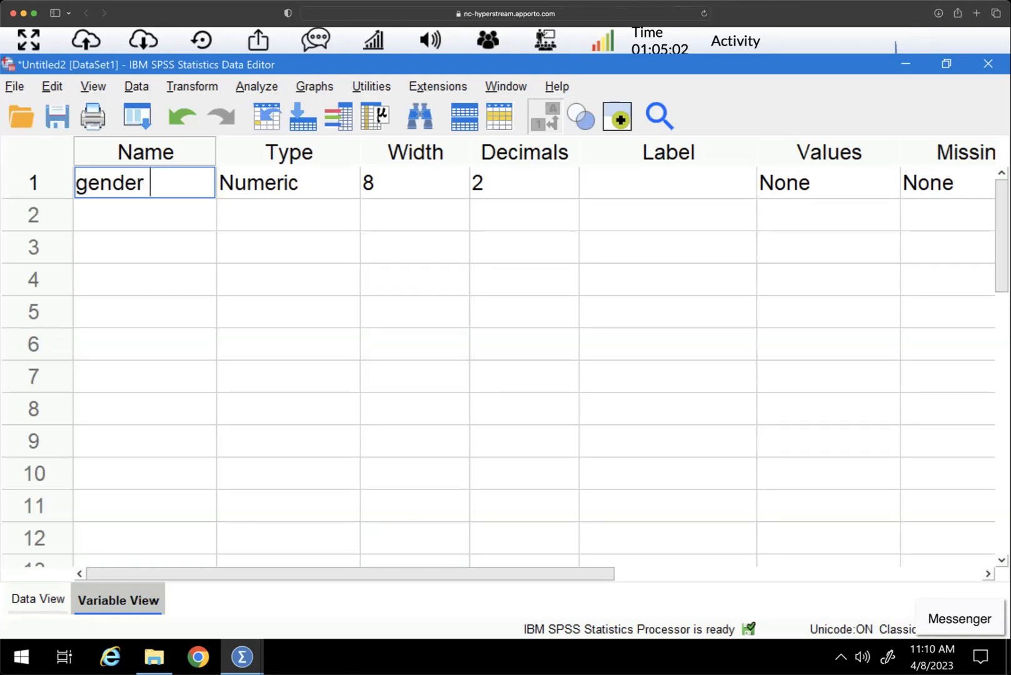
type("hello")
key("Return")
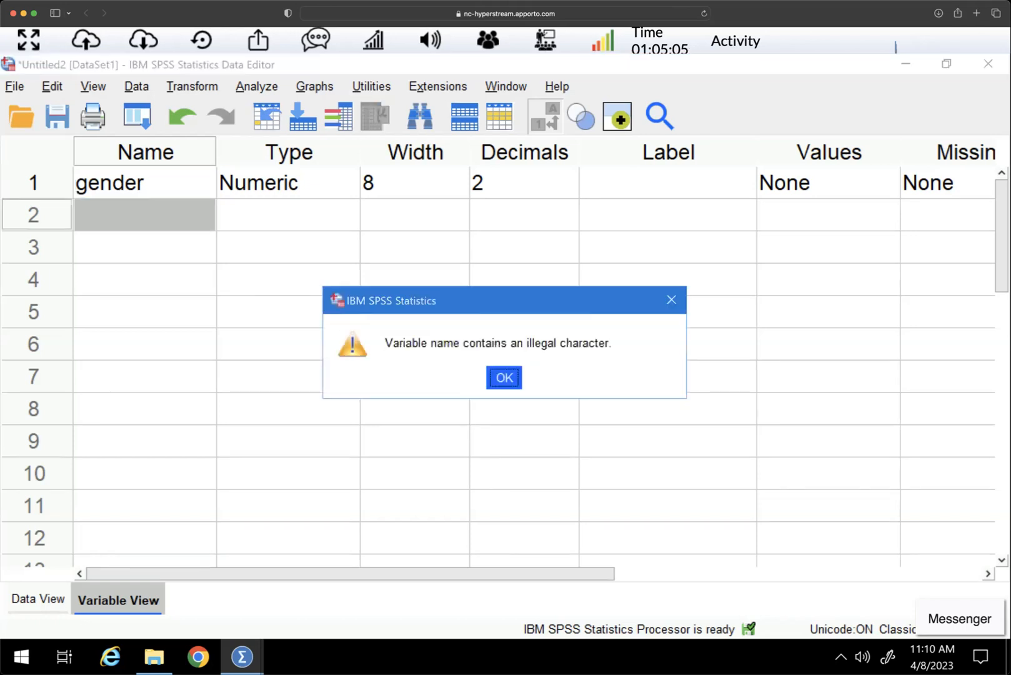
left_click(504, 378)
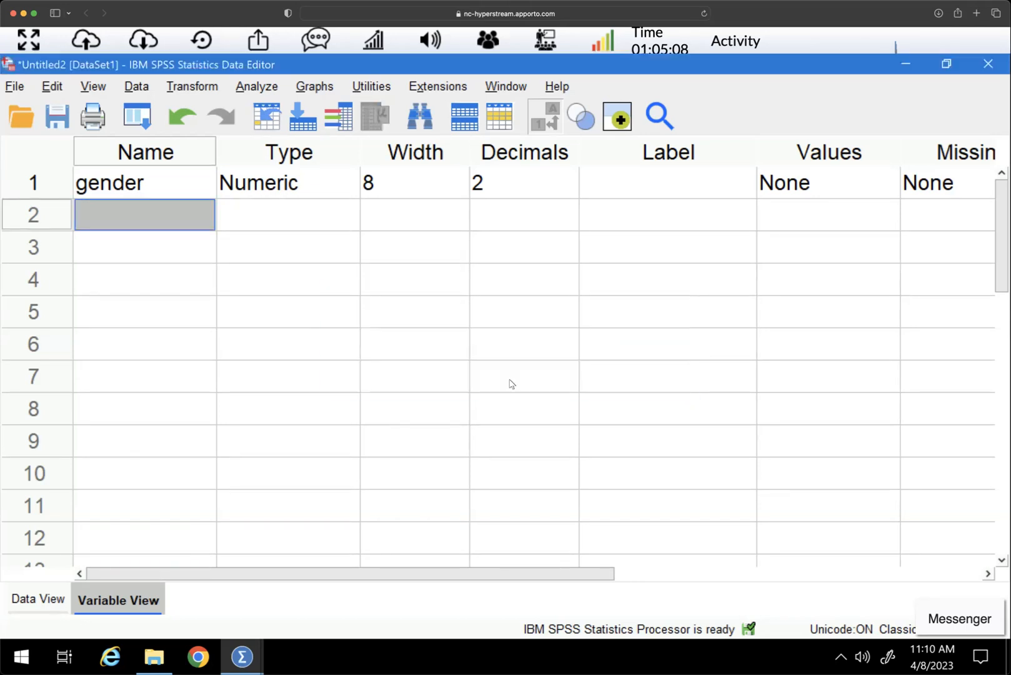
Rename the gender variable to gender_other
double_click(175, 187)
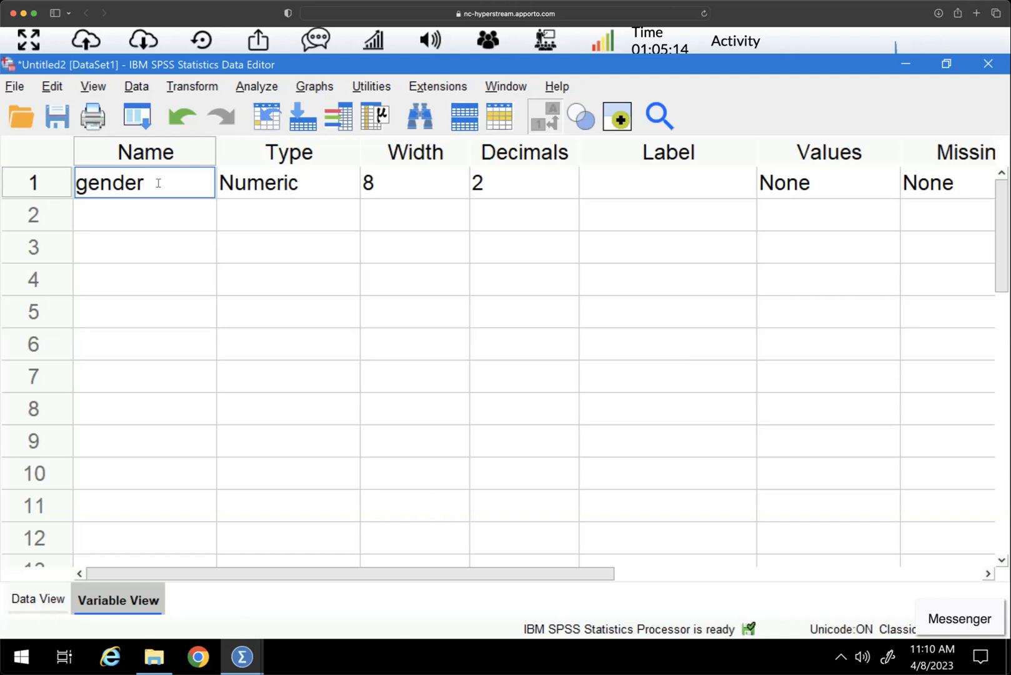
type("_")
type("othe")
key("BackSpace")
type("her")
key("Return")
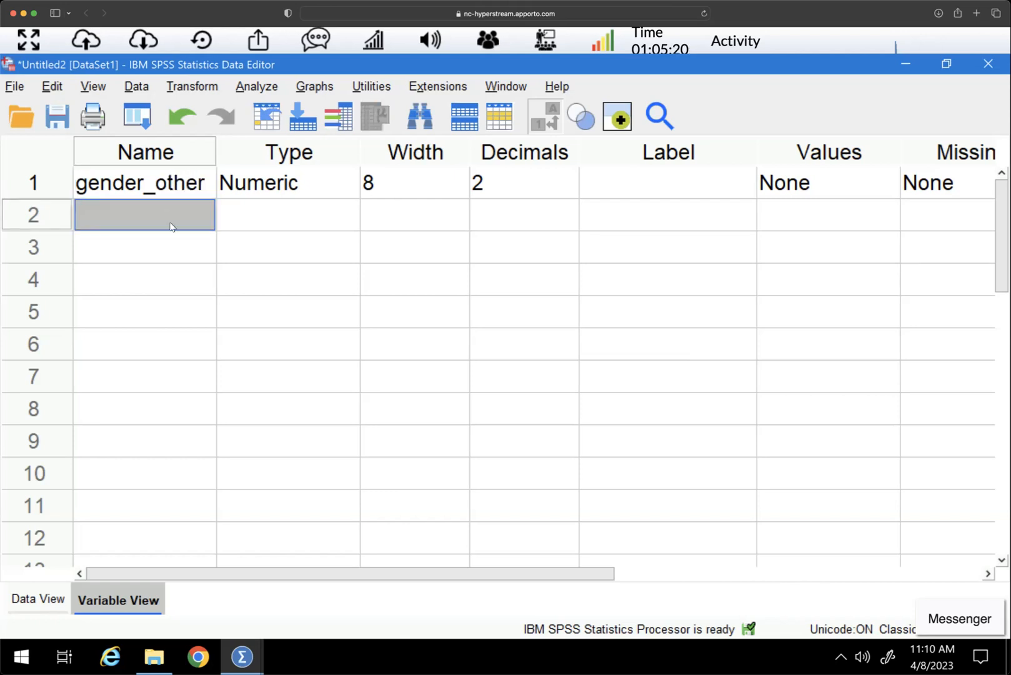
Remove the _other suffix so the first variable is named gender
left_click(667, 181)
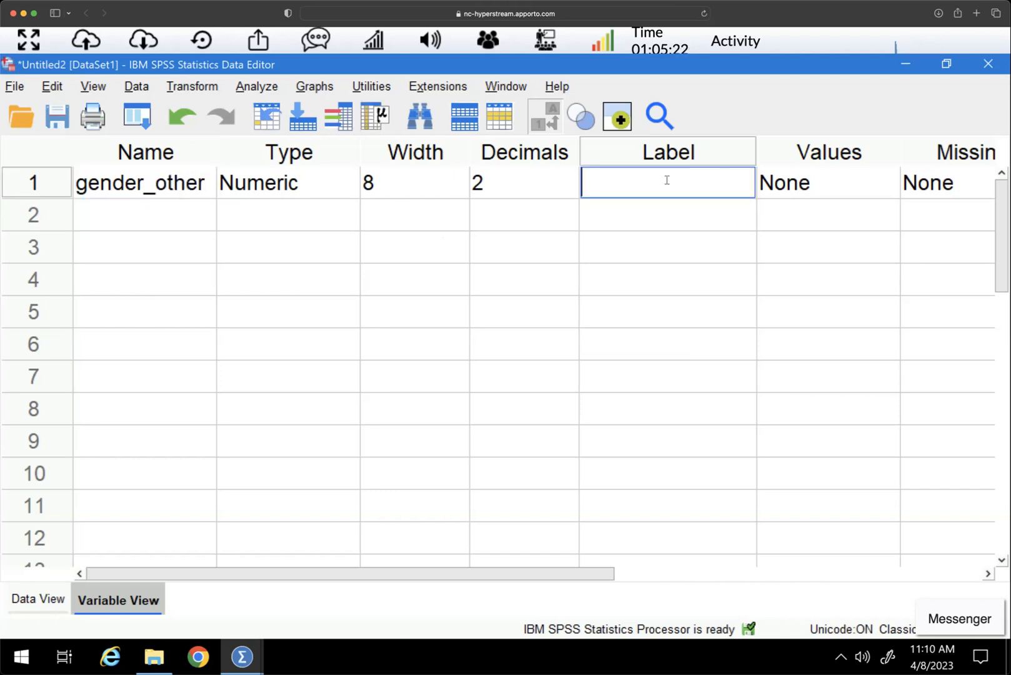
left_click(307, 190)
double_click(178, 181)
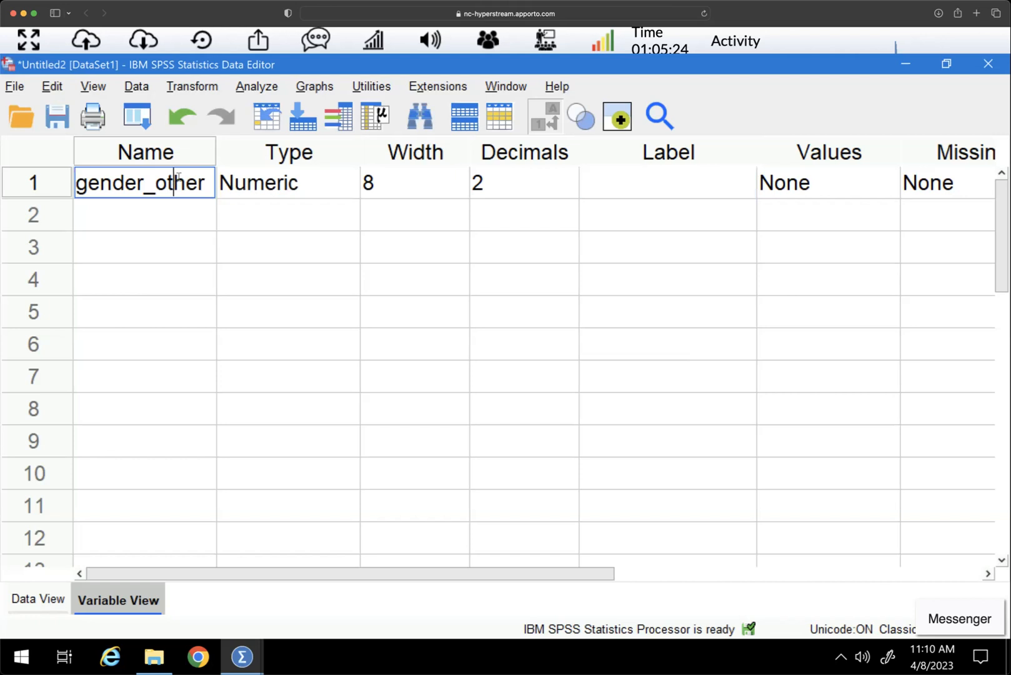
double_click(178, 177)
key("Right")
key("BackSpace")
key("BackSpace")
key("BackSpace")
key("BackSpace")
key("BackSpace")
key("BackSpace")
left_click(144, 226)
double_click(171, 178)
Change the gender variable's type to String
left_click(338, 179)
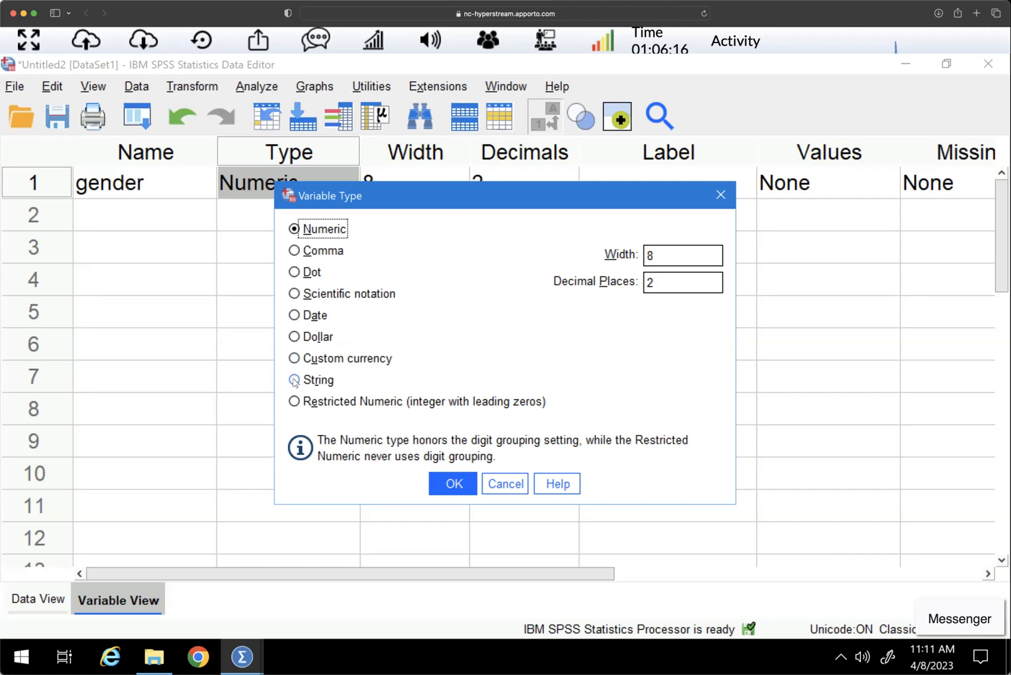
left_click(295, 380)
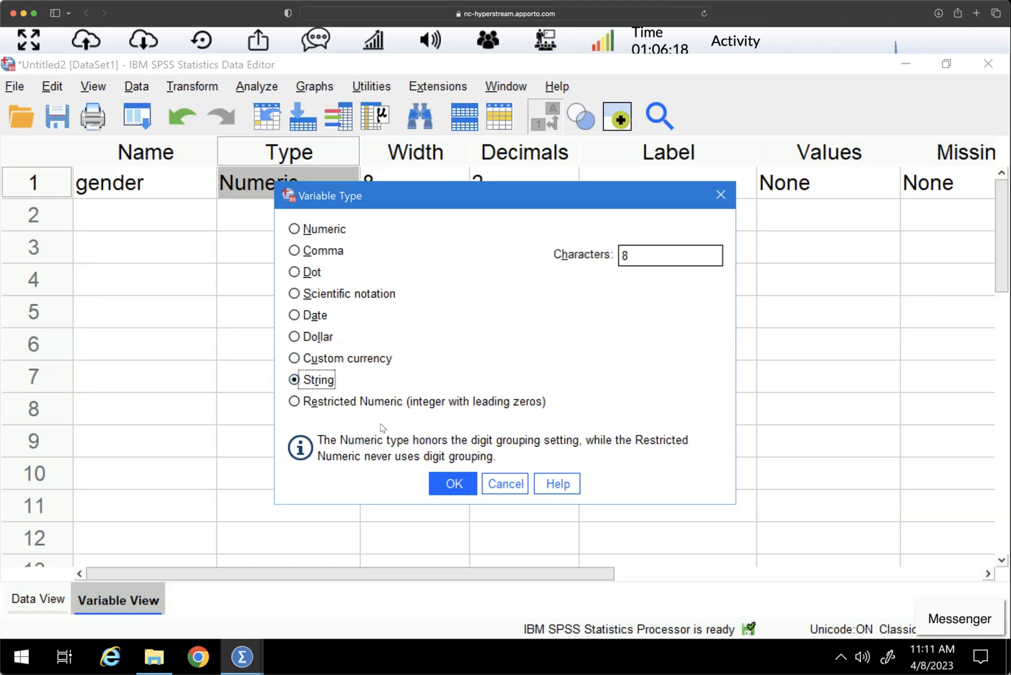
left_click(454, 484)
left_click(177, 221)
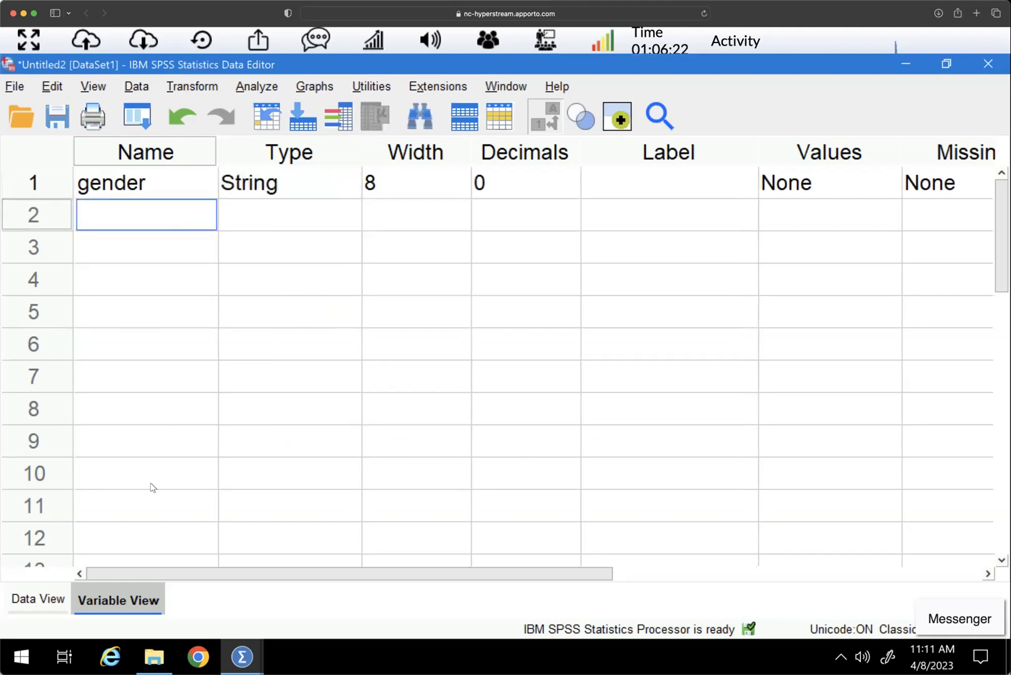
Add two more gender values in Data View: 11 for case 6 and 13 for case 7
left_click(38, 597)
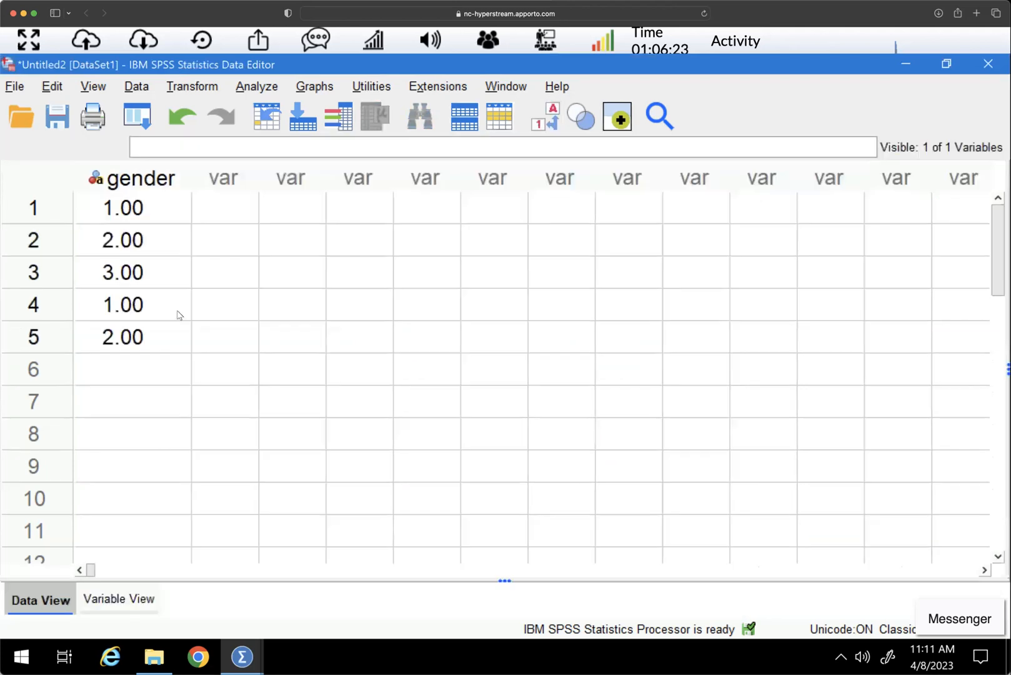
left_click(162, 216)
left_click(160, 241)
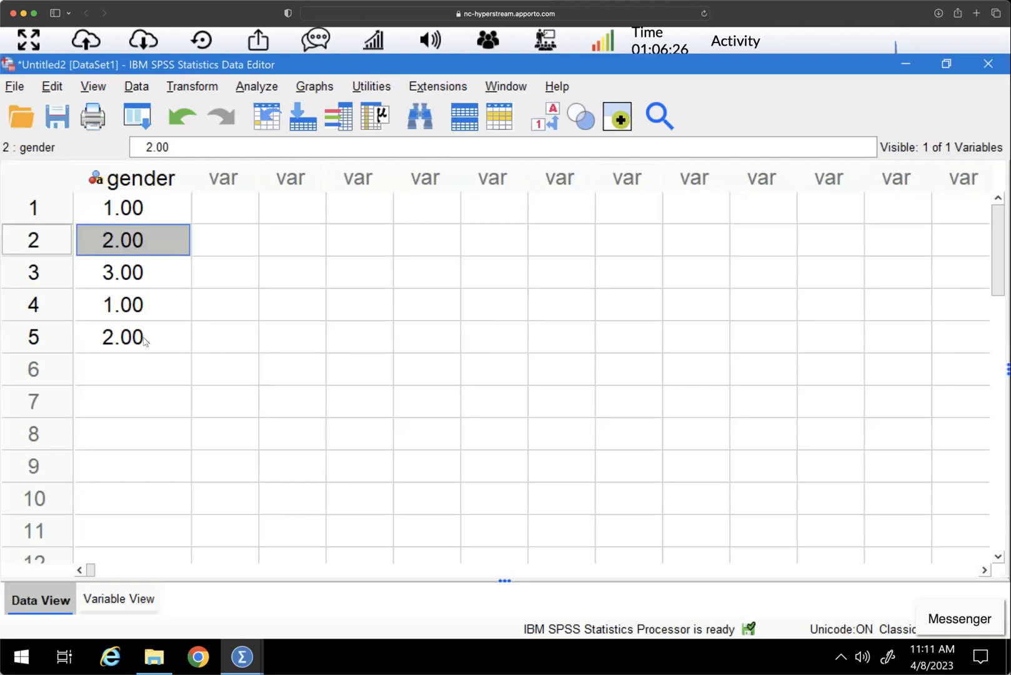
left_click(144, 338)
left_click(138, 181)
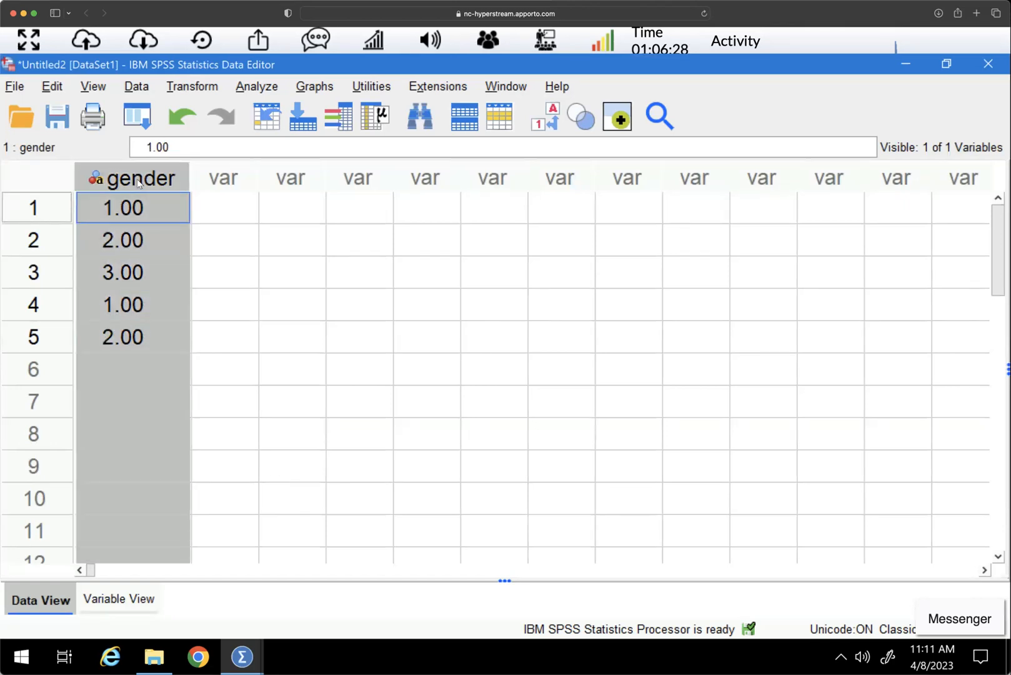
left_click(150, 368)
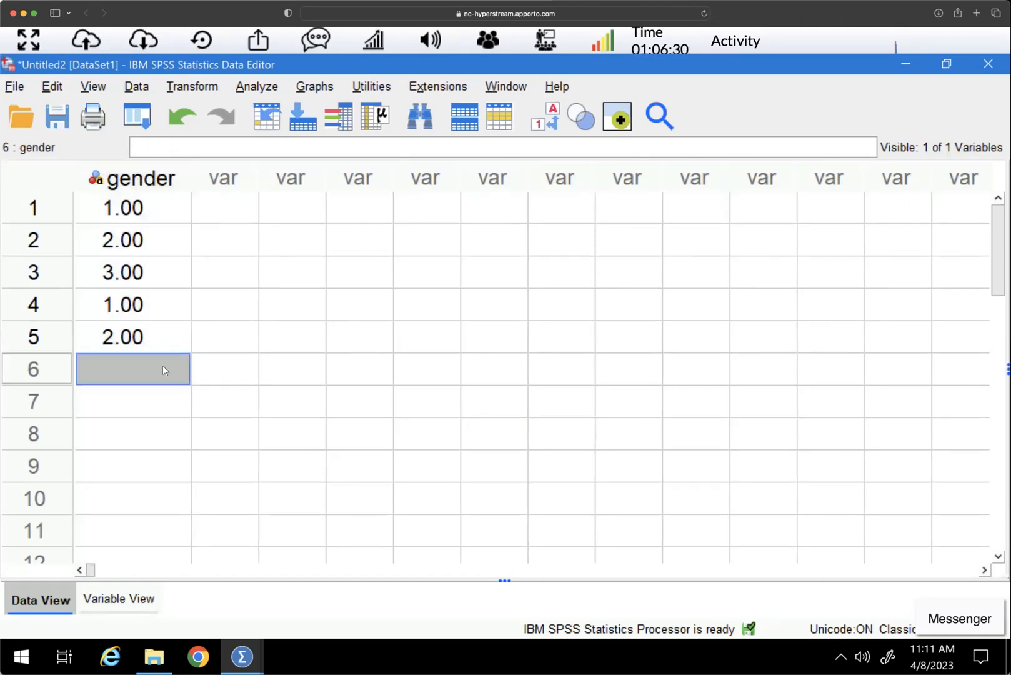
type("11")
key("Return")
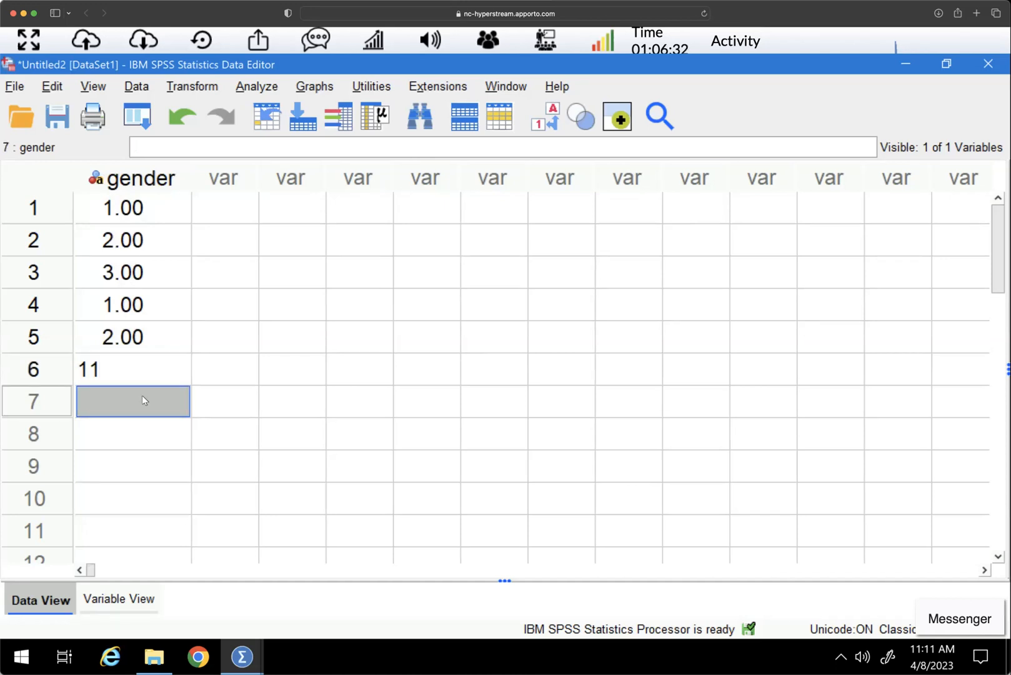
type("13")
key("Return")
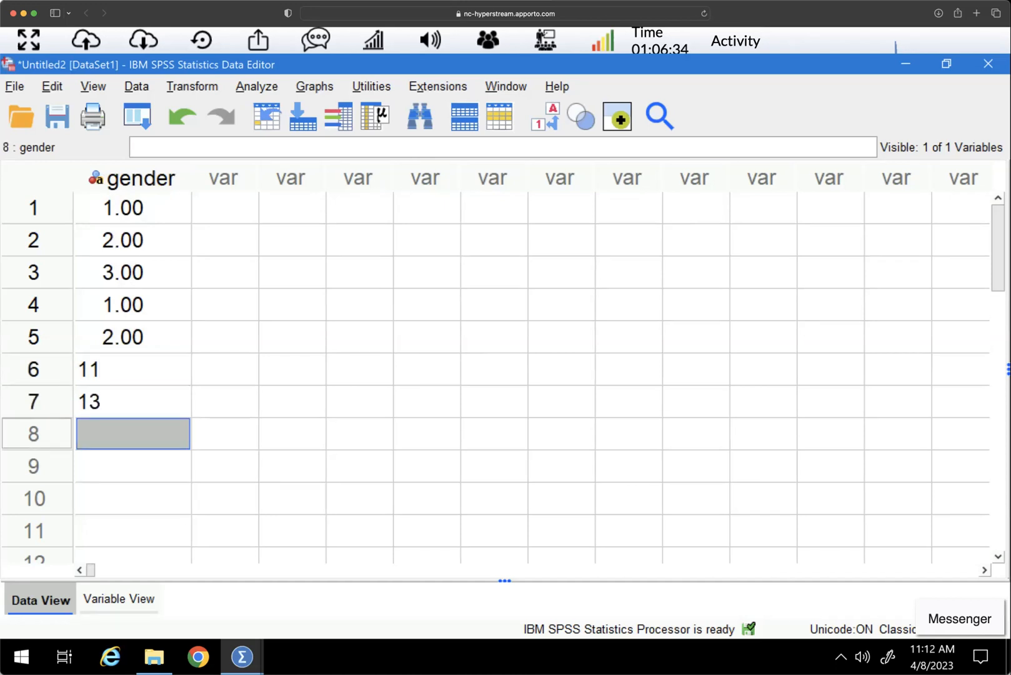
Re-enter the gender value of case 1 as 1
left_click(144, 222)
type("1")
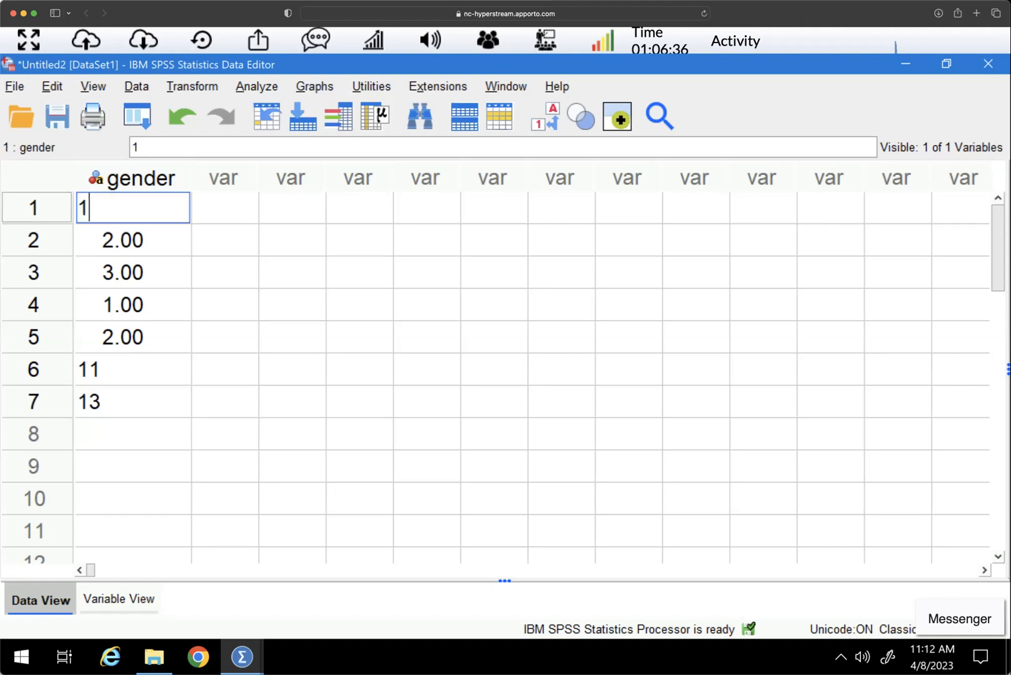
key("Return")
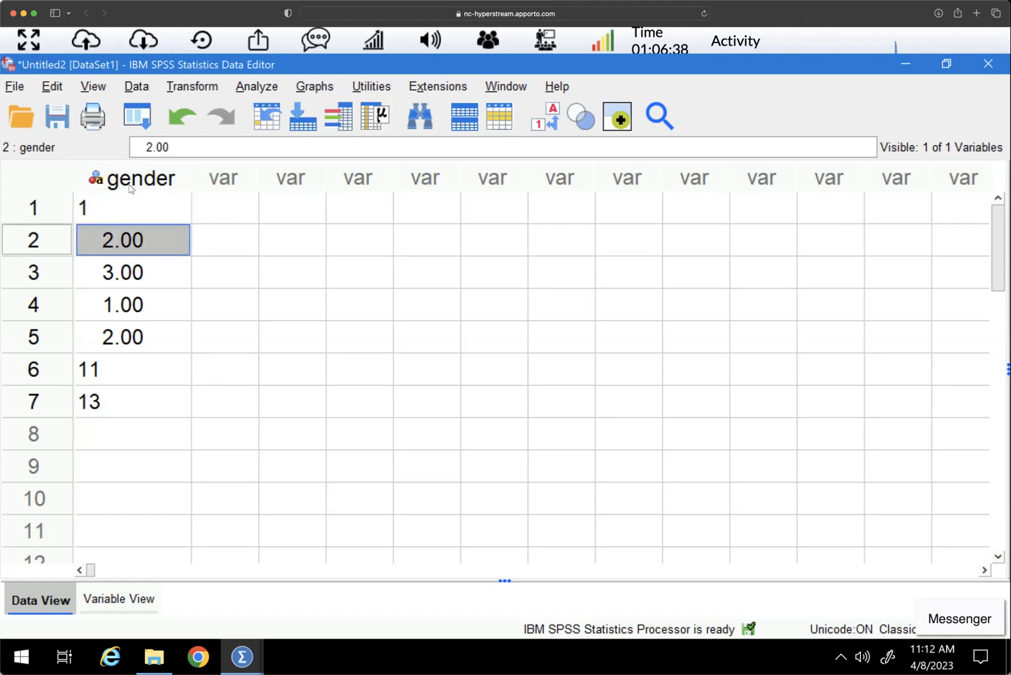
Sort the cases by the String-typed gender column in ascending order and compare the order of the values
left_click(136, 185)
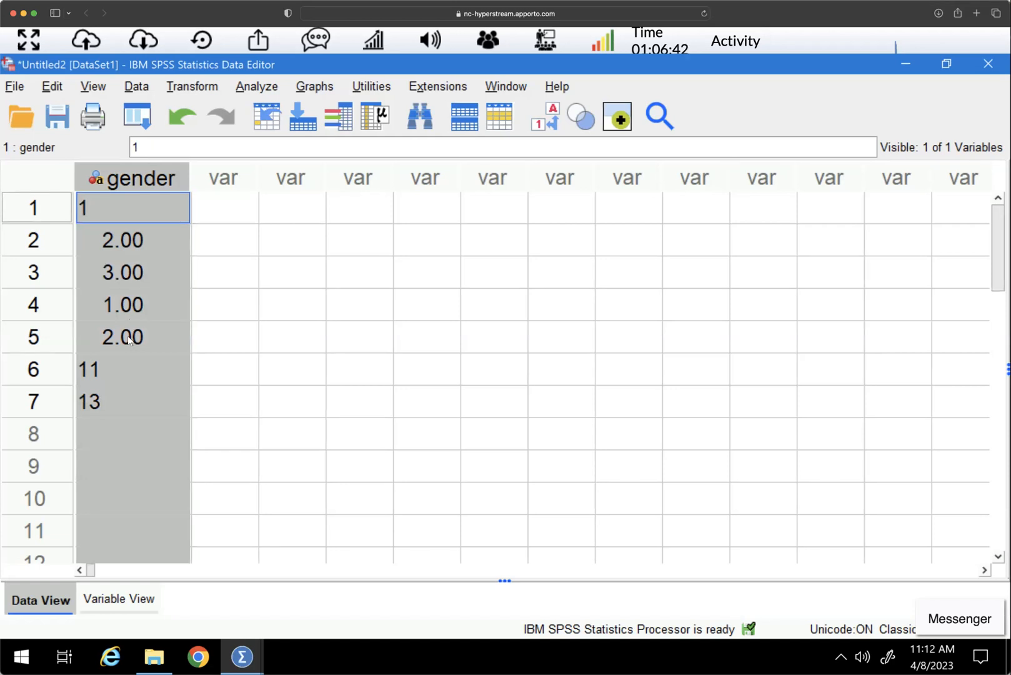
right_click(125, 180)
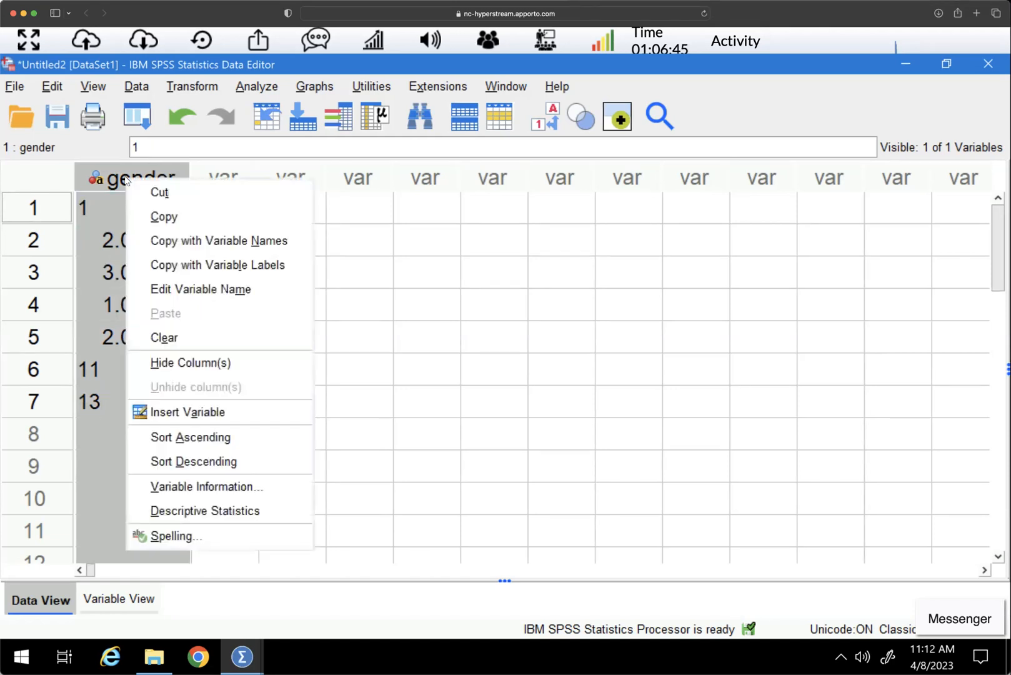
left_click(190, 437)
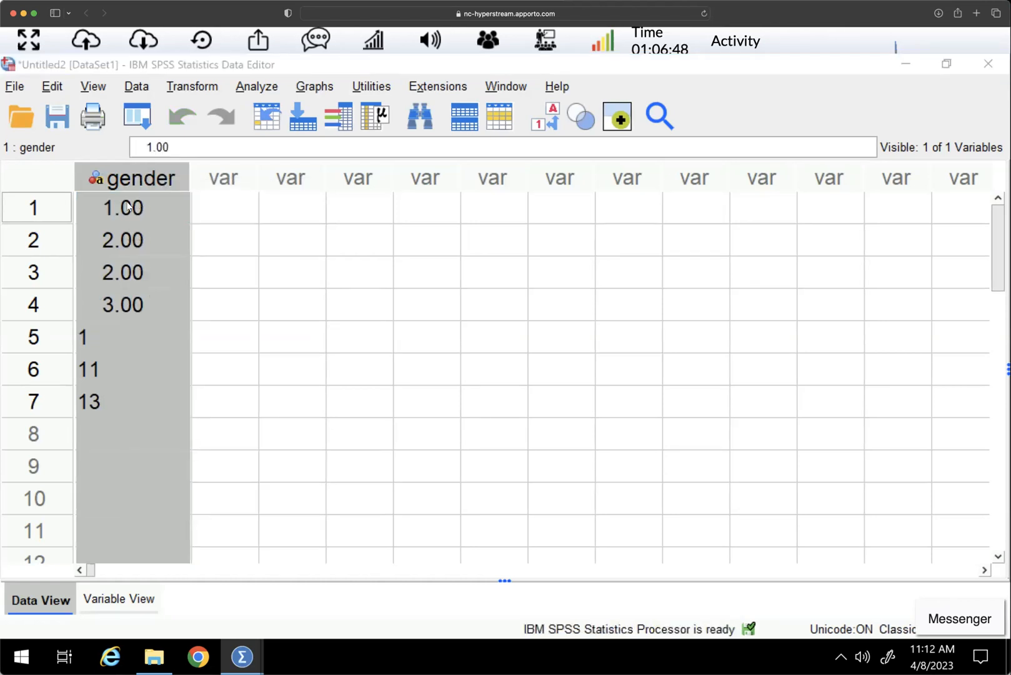
left_click_drag(119, 341, 126, 399)
left_click_drag(147, 215, 149, 306)
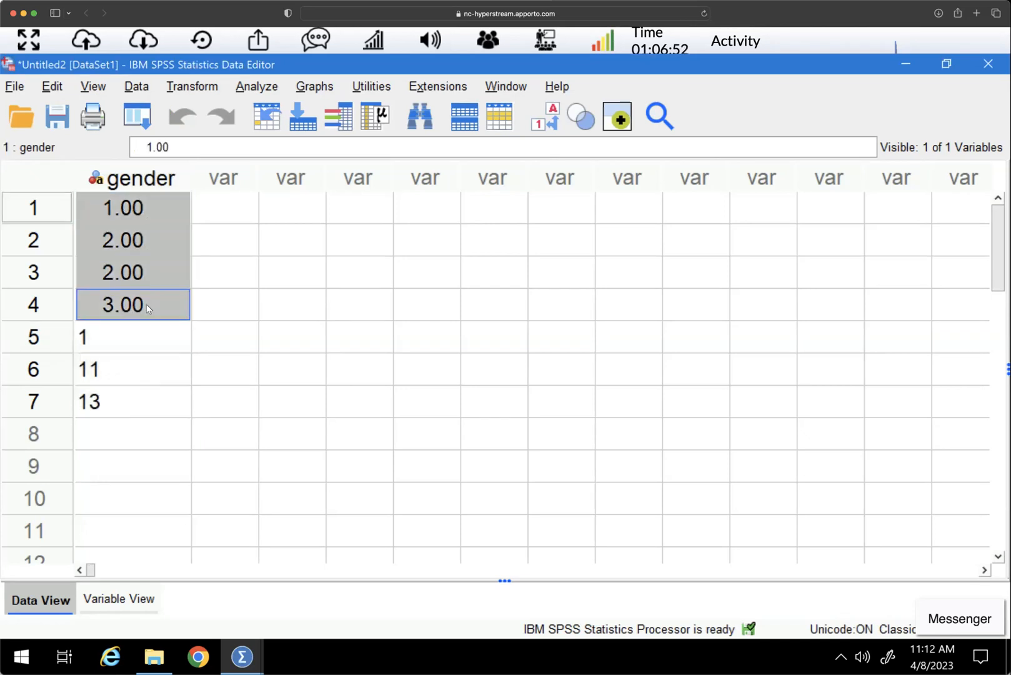
left_click(149, 402)
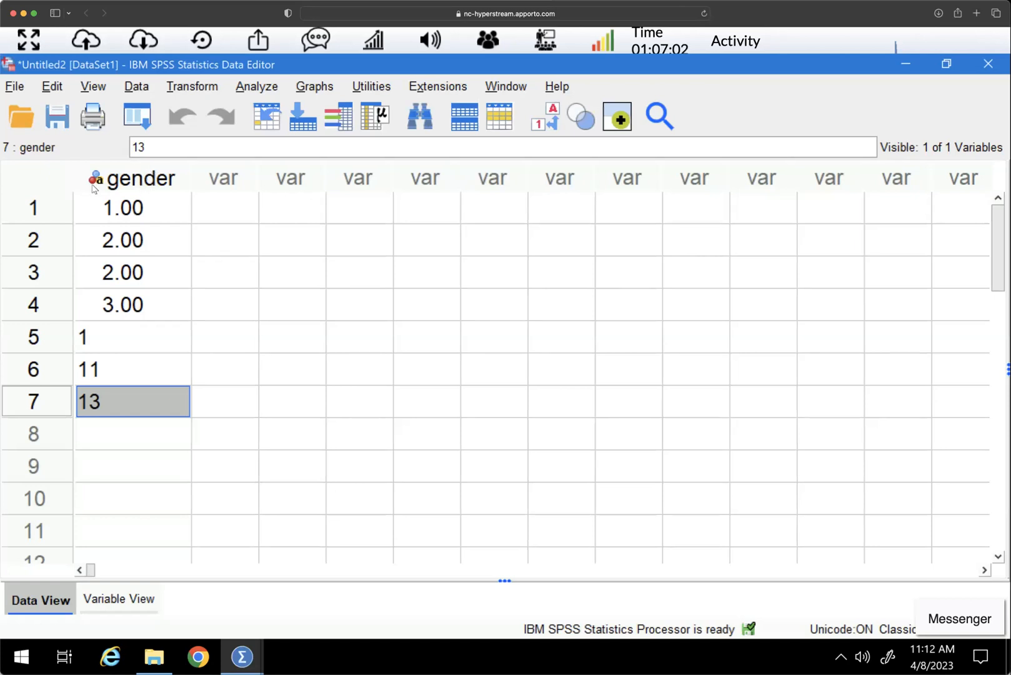
Change the gender variable's type from String to Numeric in Variable View
mouse_move(141, 182)
mouse_move(101, 186)
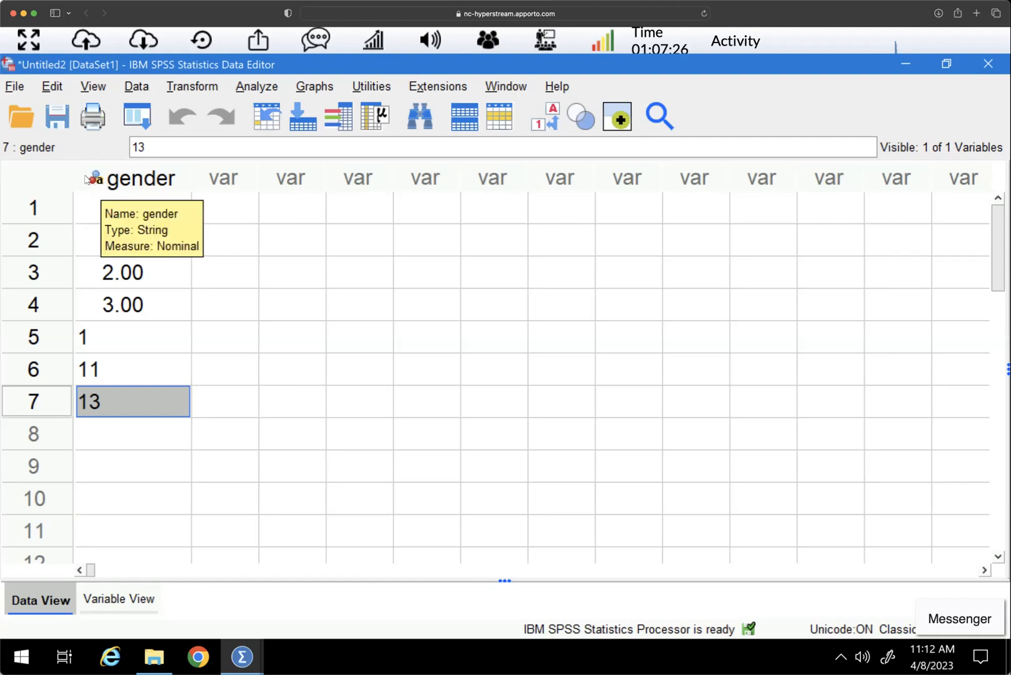
left_click(129, 181)
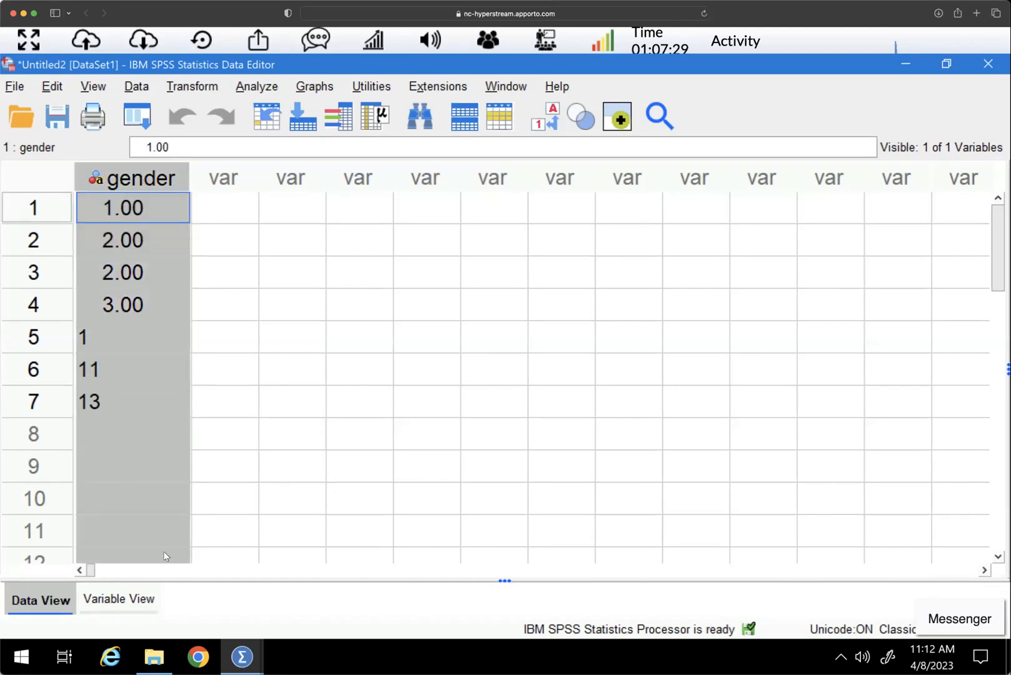
left_click(117, 600)
left_click(344, 184)
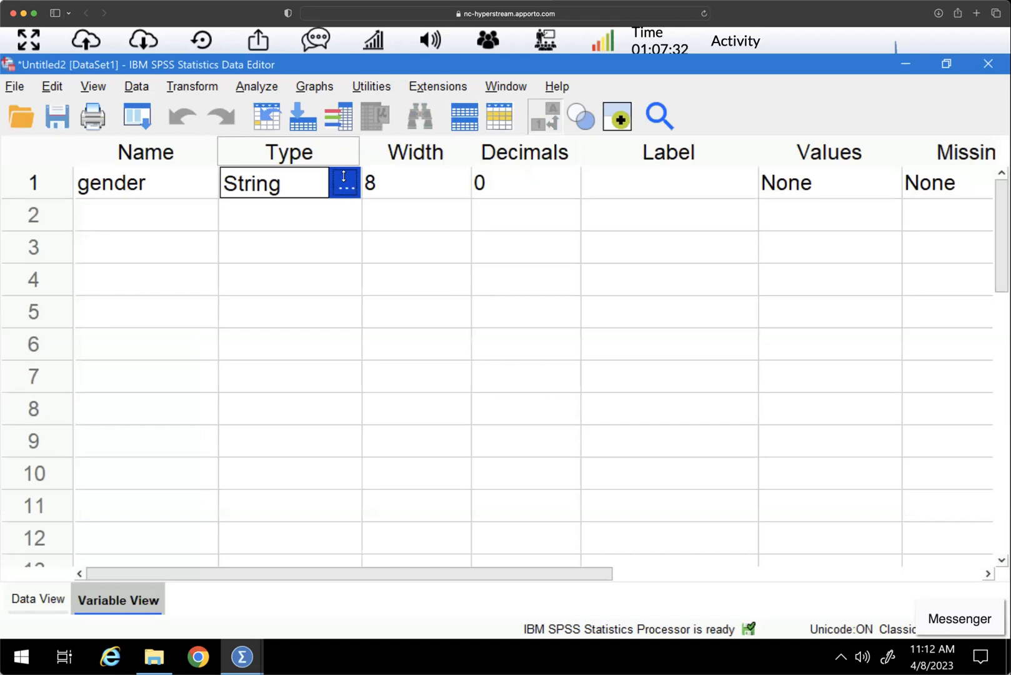
left_click(346, 185)
left_click(294, 229)
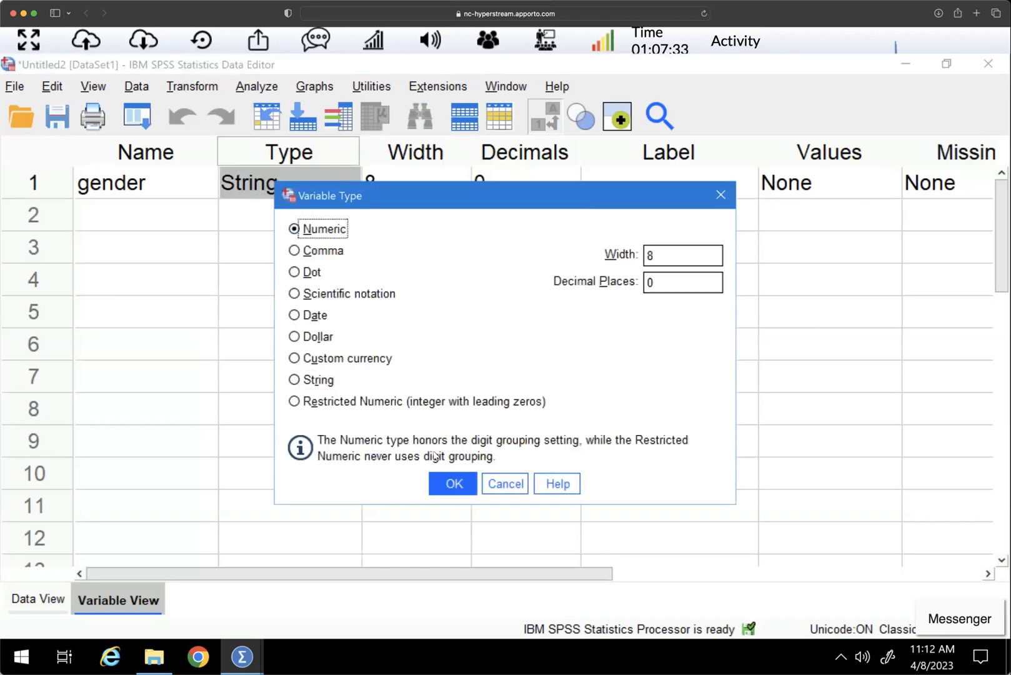
left_click(451, 483)
Sort the cases in Data View in ascending order by the numeric gender values
left_click(38, 598)
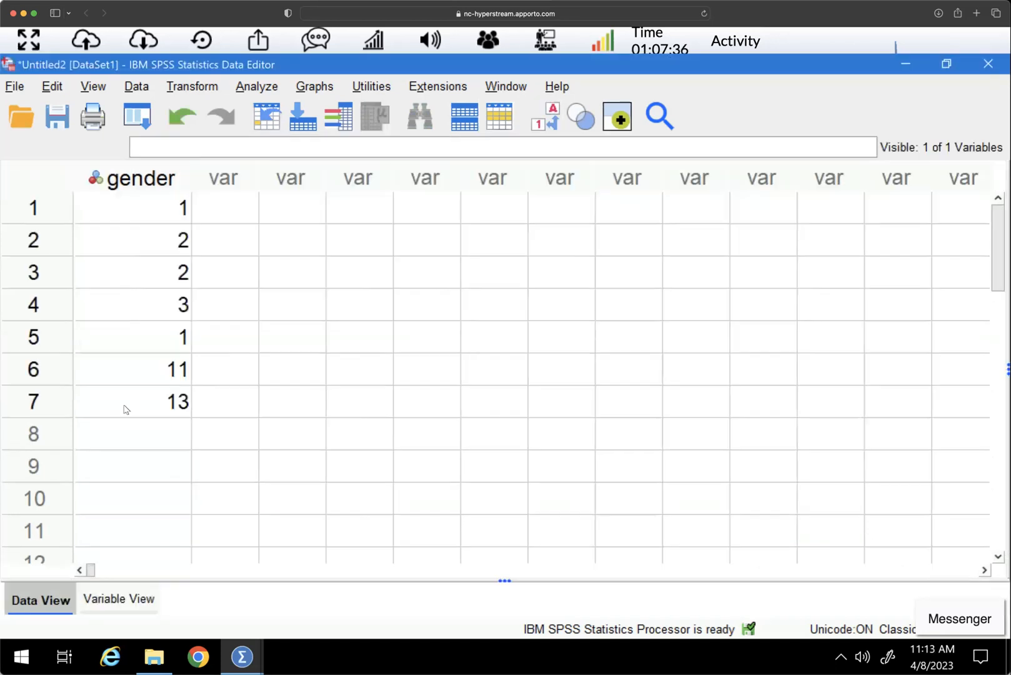
left_click_drag(146, 208, 154, 401)
left_click(158, 431)
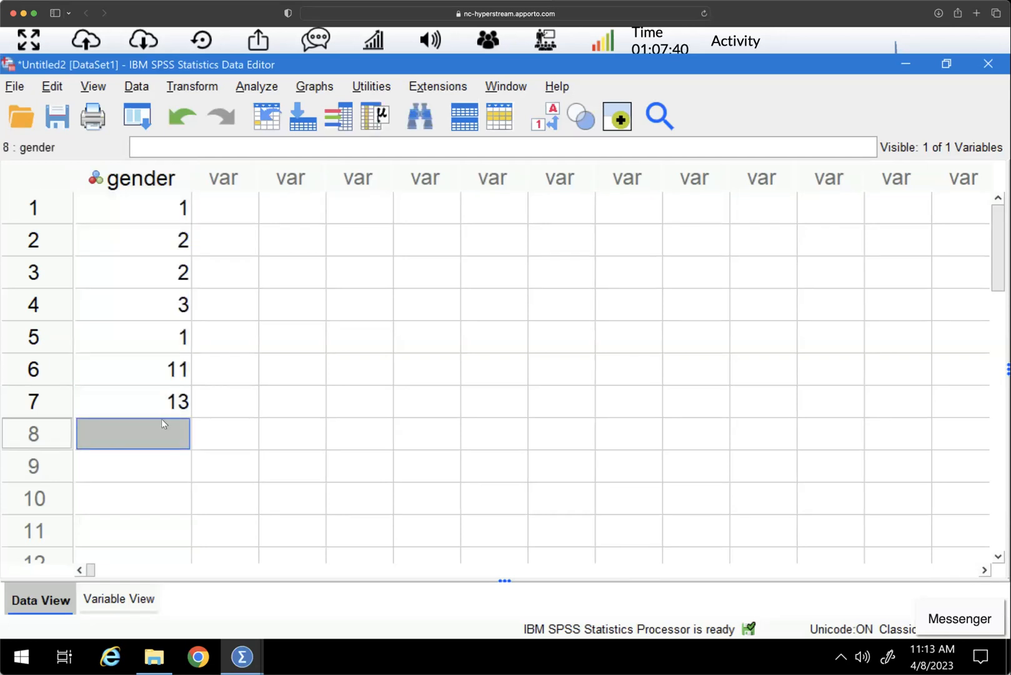
left_click(148, 180)
right_click(148, 180)
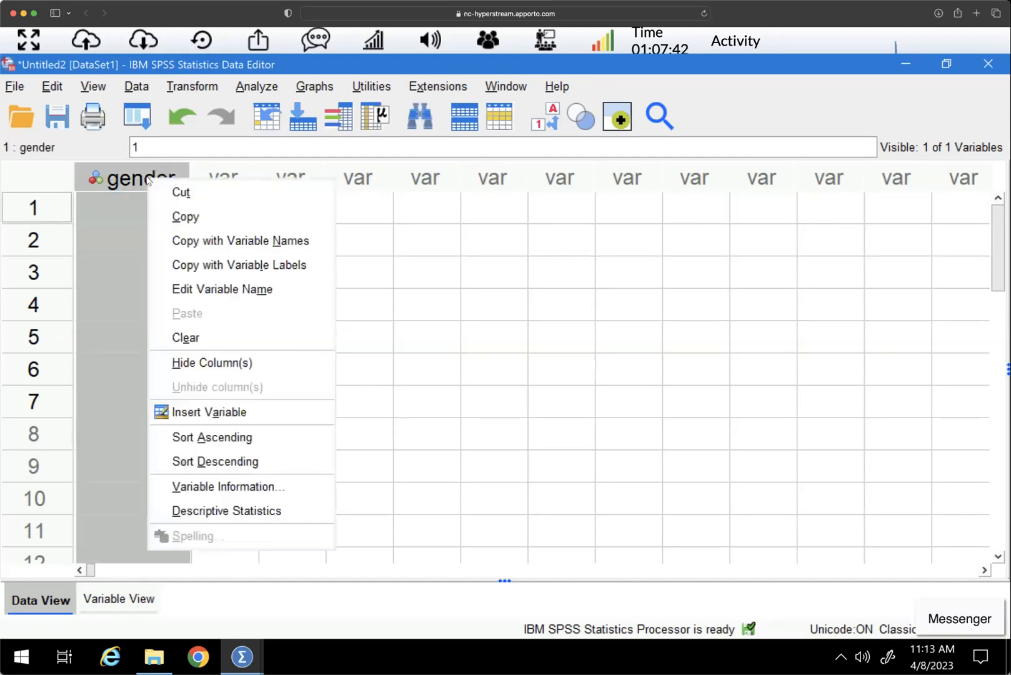
left_click(198, 437)
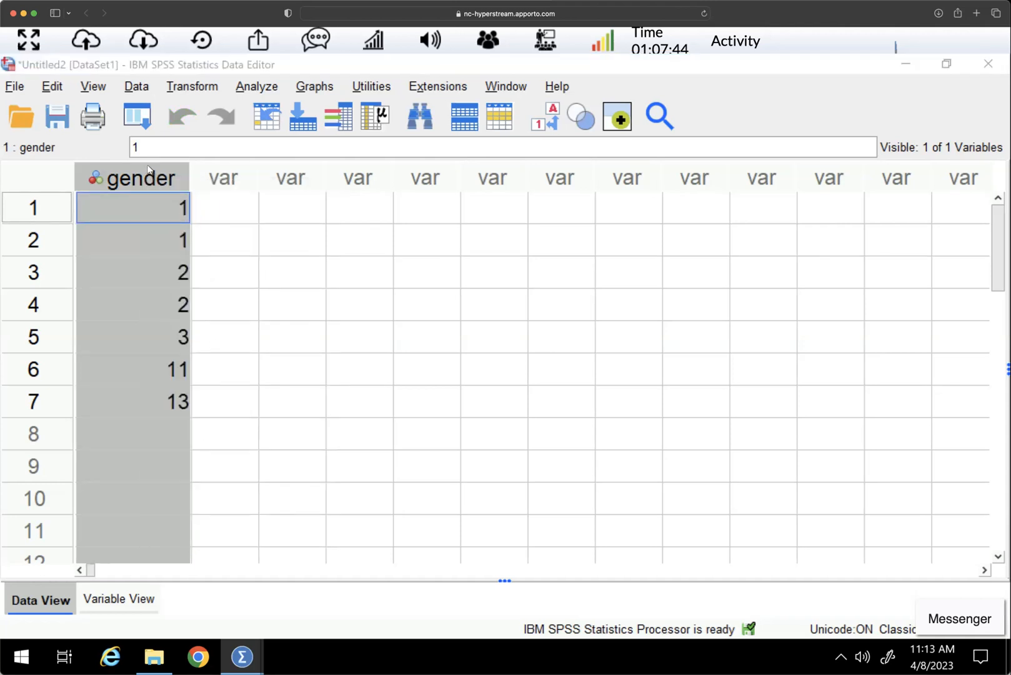
left_click(203, 200)
left_click(151, 179)
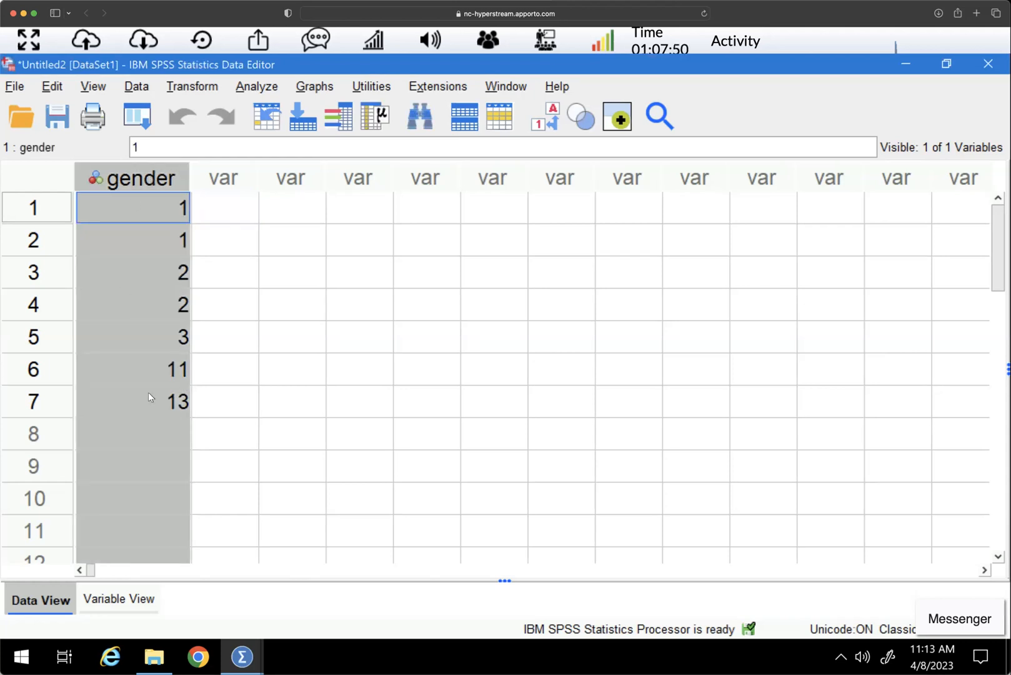
left_click(111, 435)
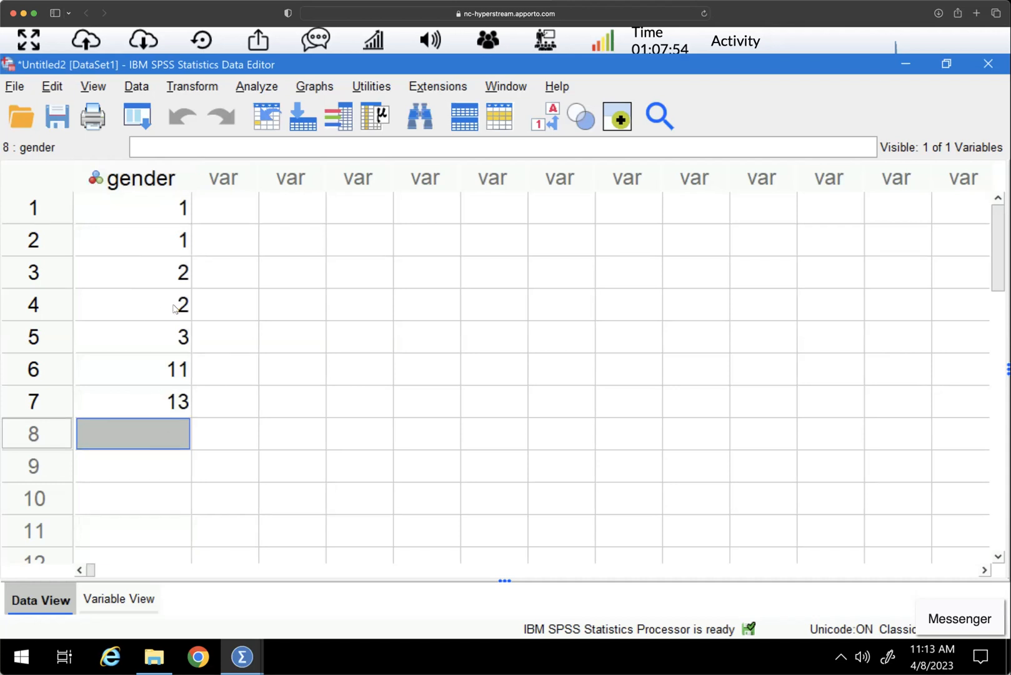
Set the gender variable's decimals to 2 and check how its values display in Data View
left_click(146, 179)
left_click(108, 601)
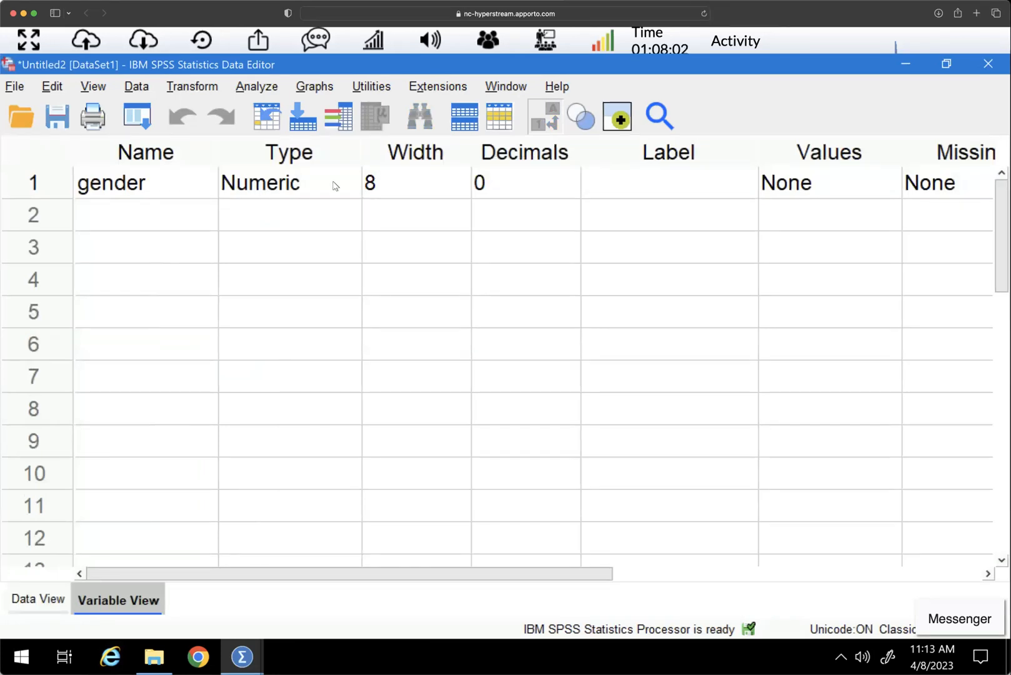
left_click(442, 156)
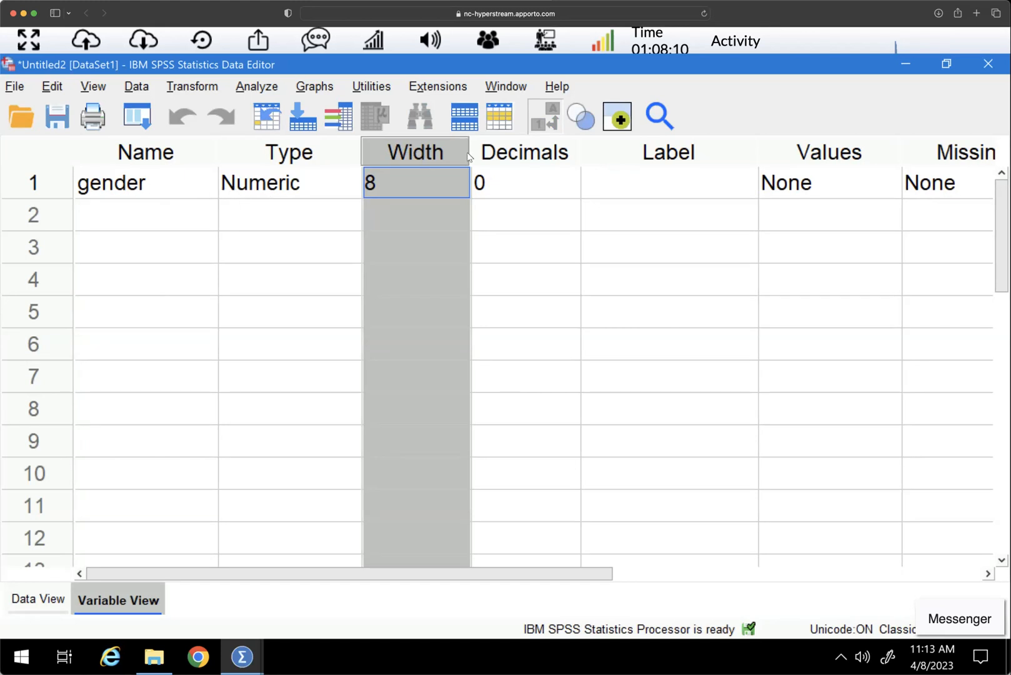
left_click(524, 152)
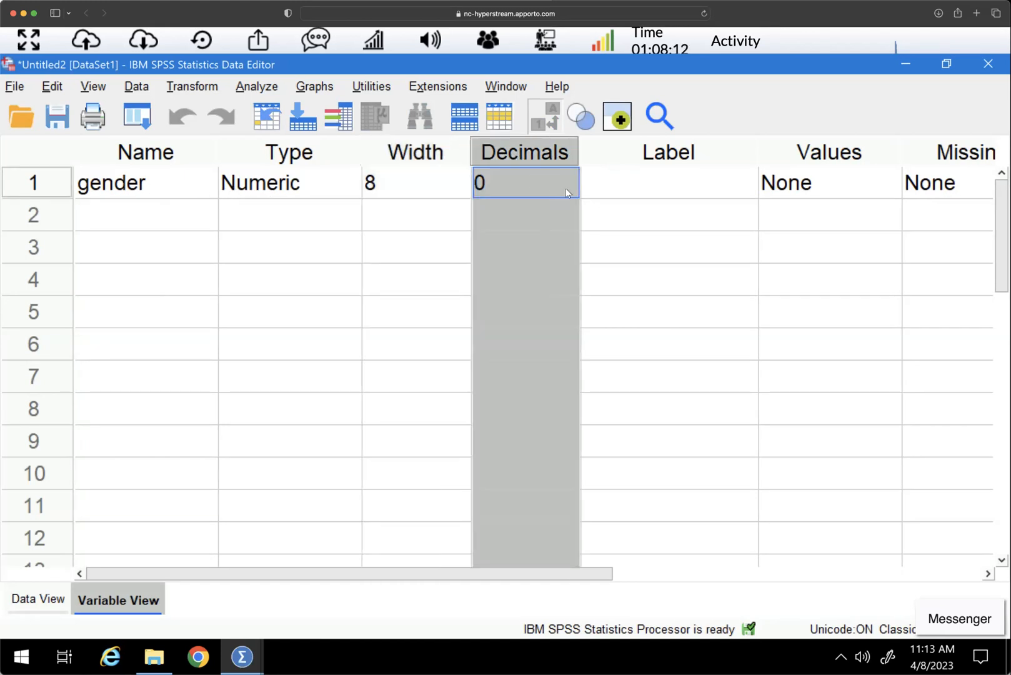
left_click(566, 180)
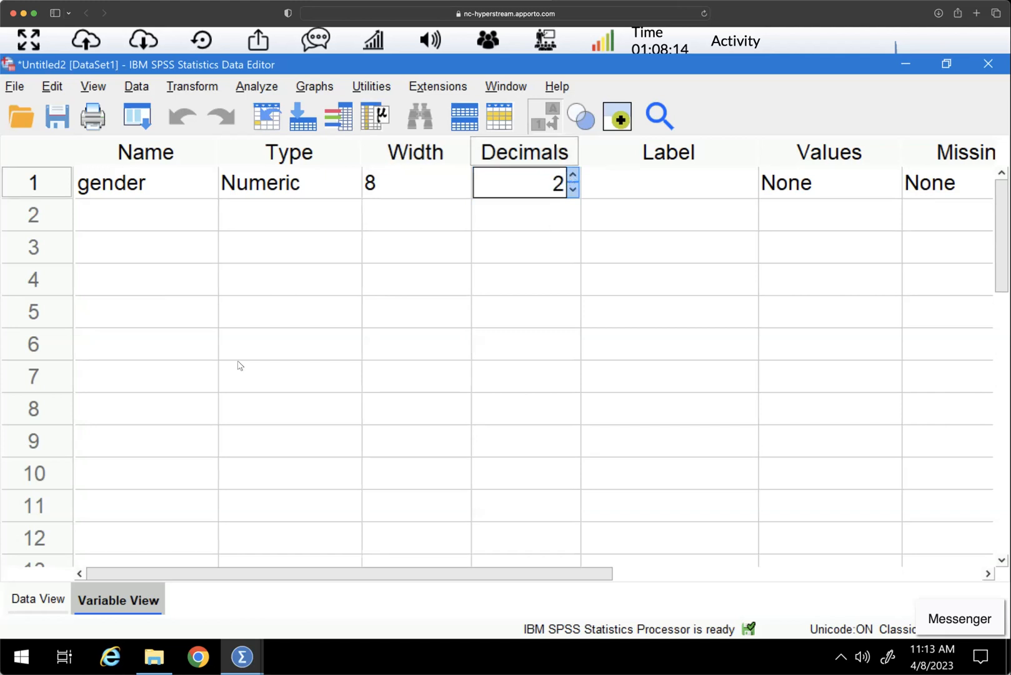
left_click(25, 599)
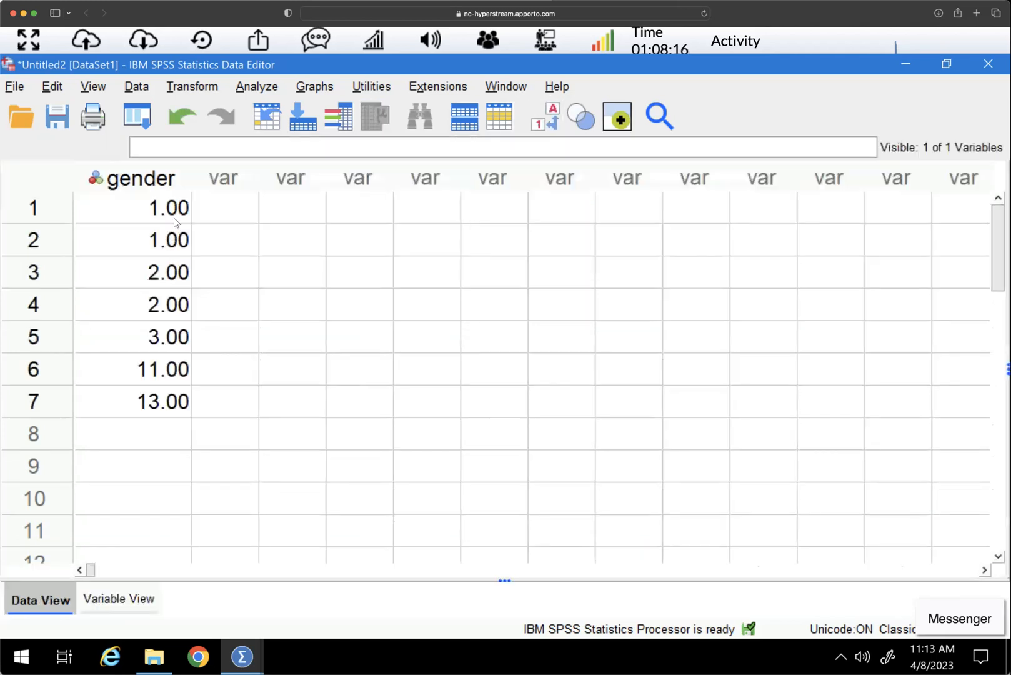
Set the gender variable's decimals back to 0 in Variable View
left_click(128, 601)
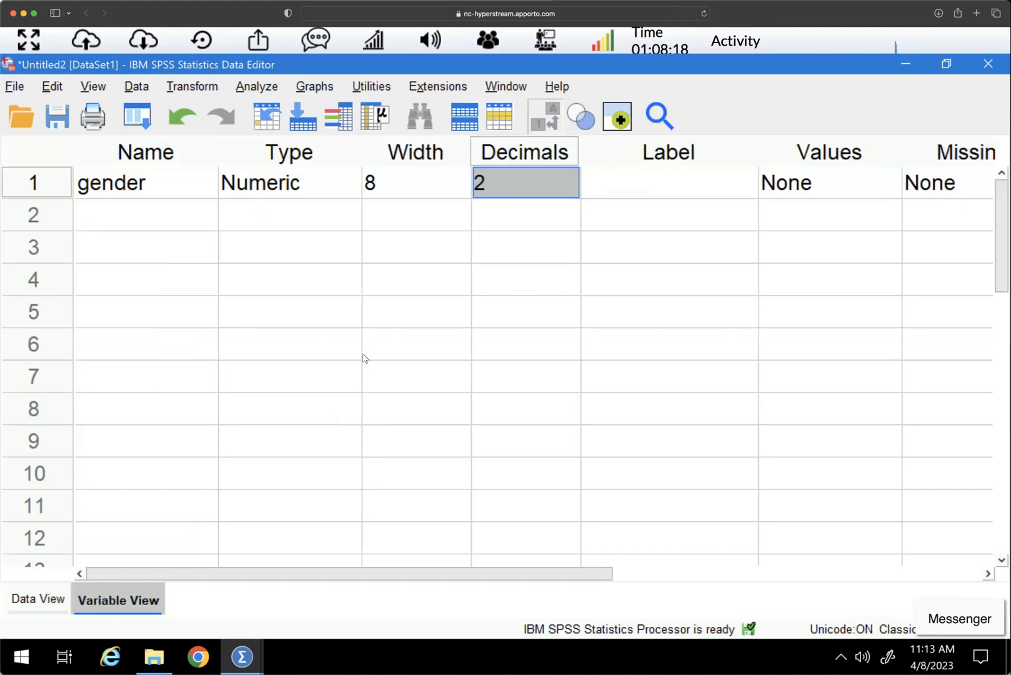
left_click(573, 189)
left_click(573, 189)
left_click(573, 189)
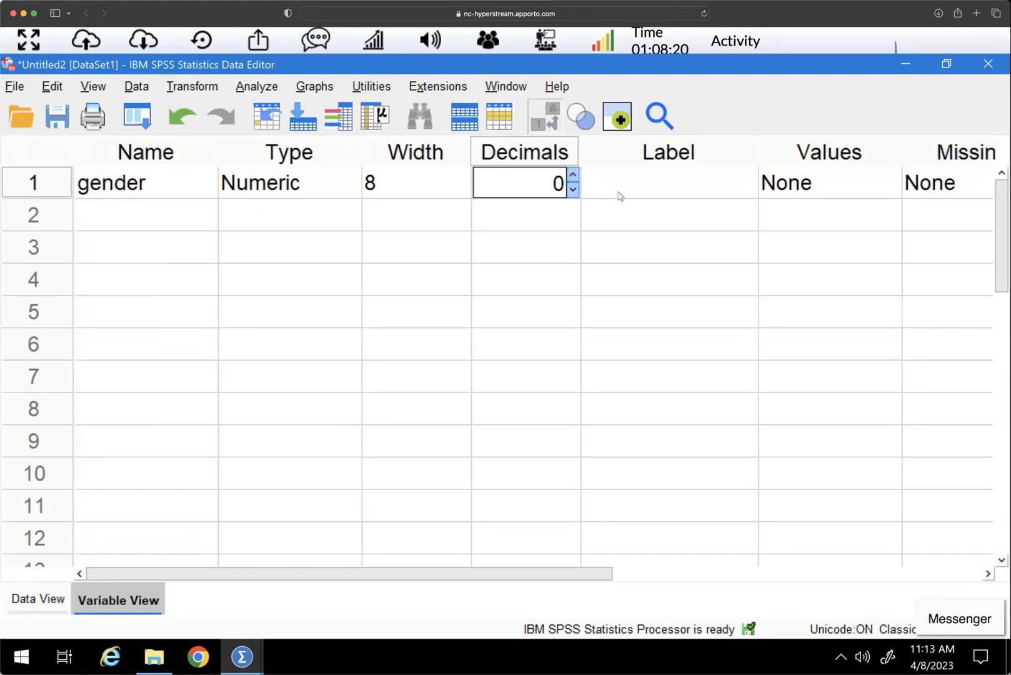
Give the gender variable the label "With which gender do you most identify?"
left_click(636, 188)
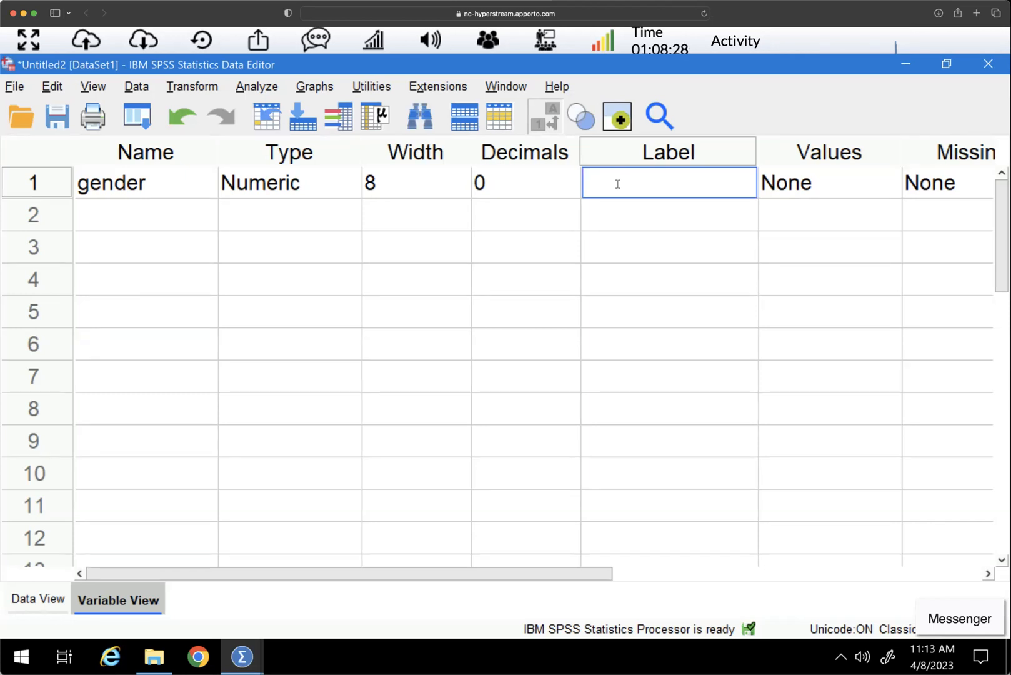
type("With which")
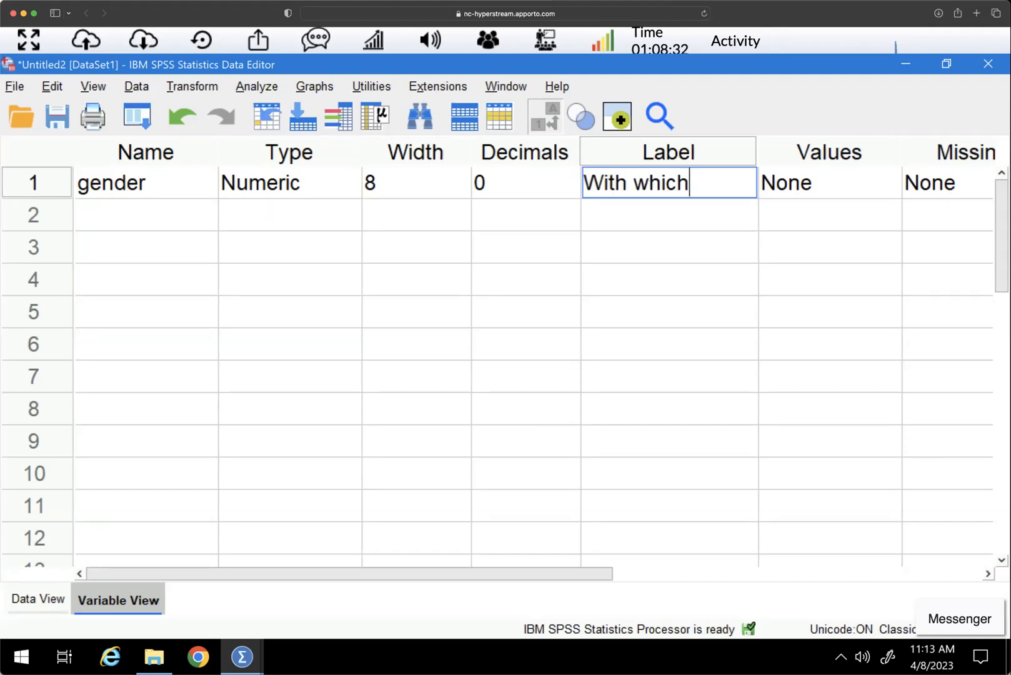
type(" gender do")
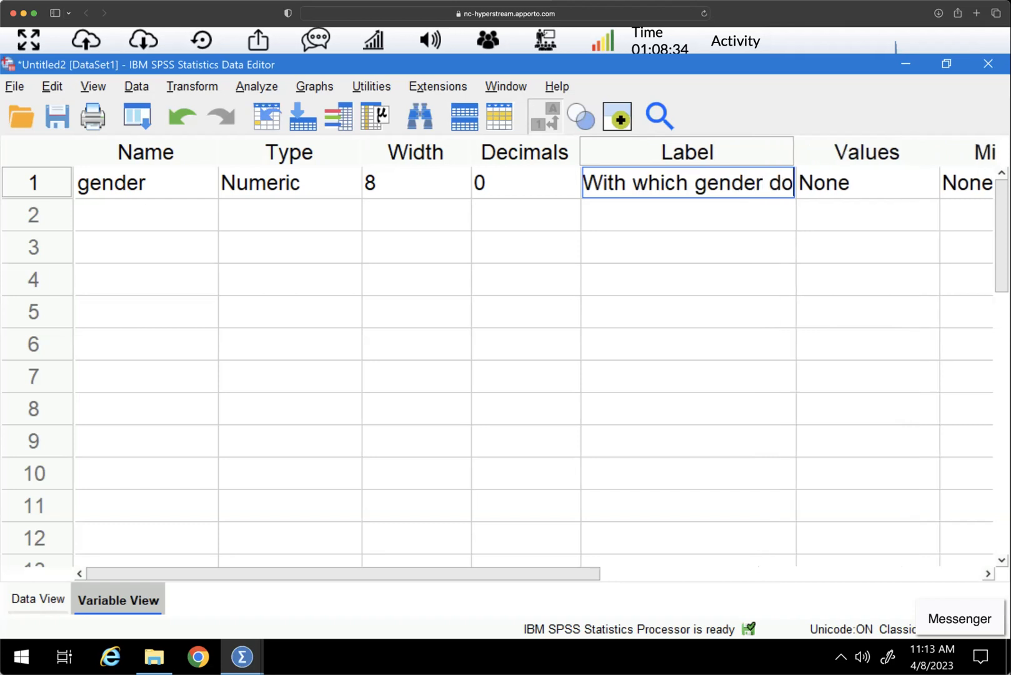
type(" you most identify")
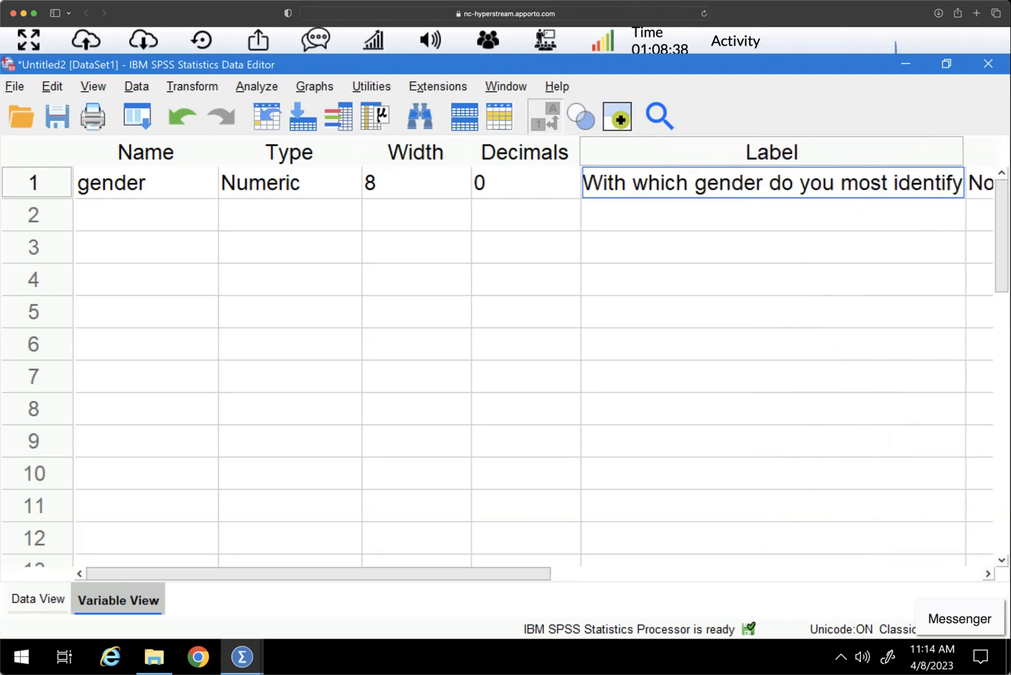
type("?")
left_click(628, 221)
scroll(660, 248, "down", 2)
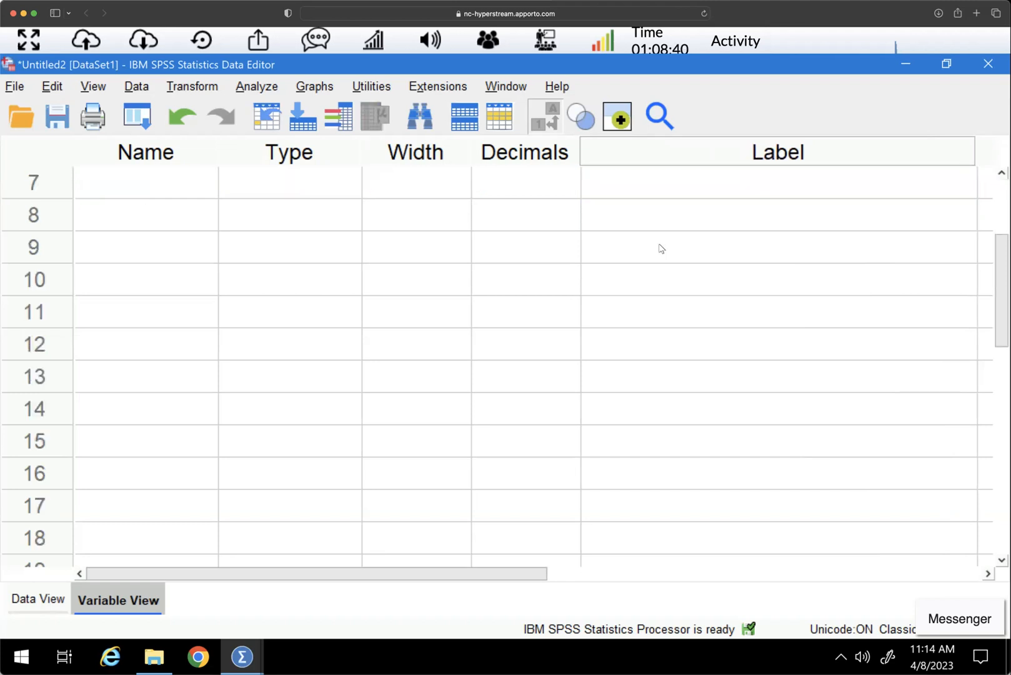
Look at the gender variable's Values setting in Variable View and check its numeric codes in Data View
scroll(660, 248, "down", 1)
scroll(541, 442, "up", 3)
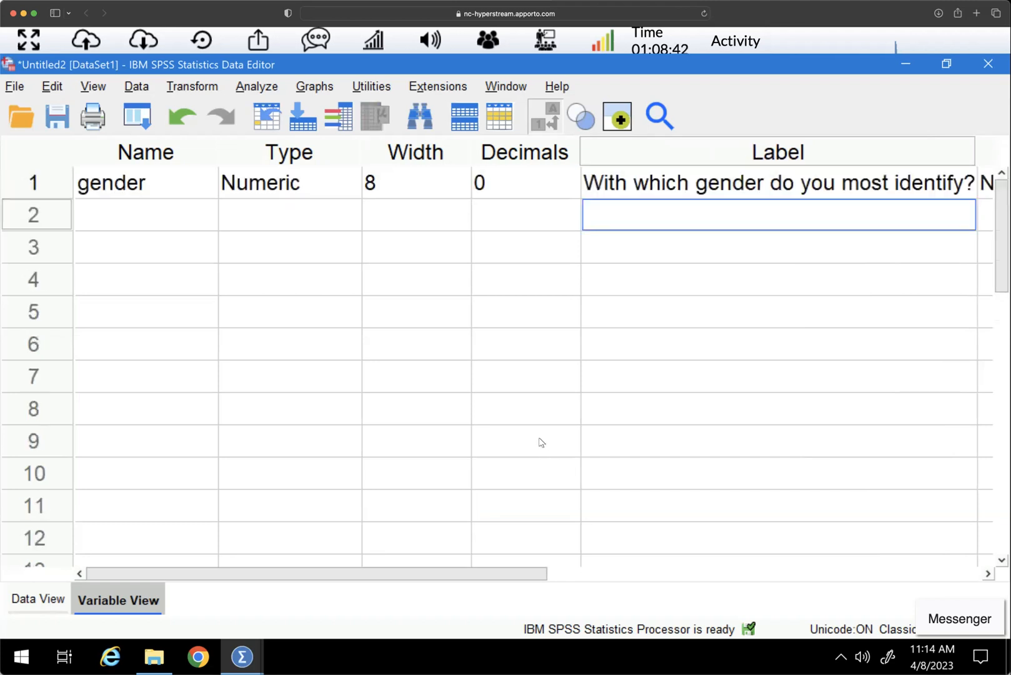
left_click_drag(402, 577, 797, 573)
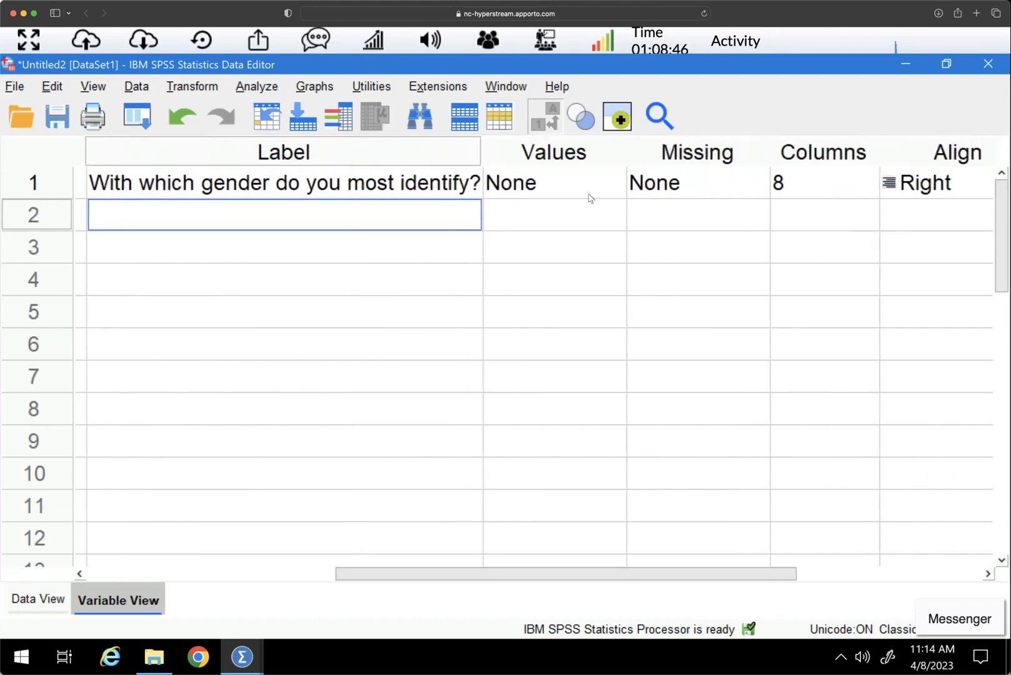
left_click(620, 182)
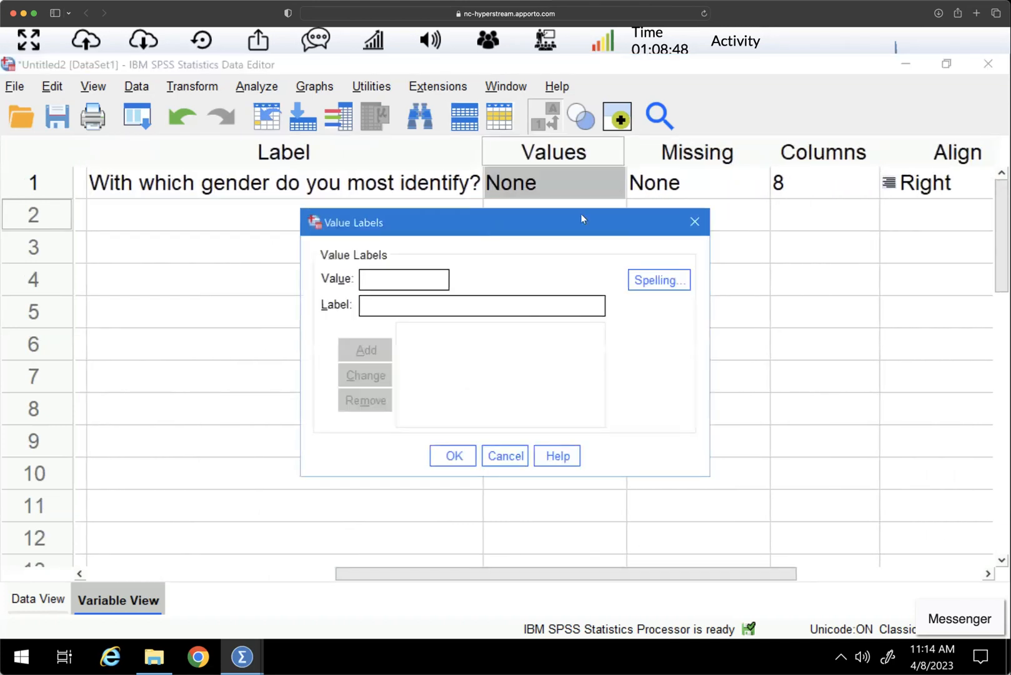
left_click(504, 456)
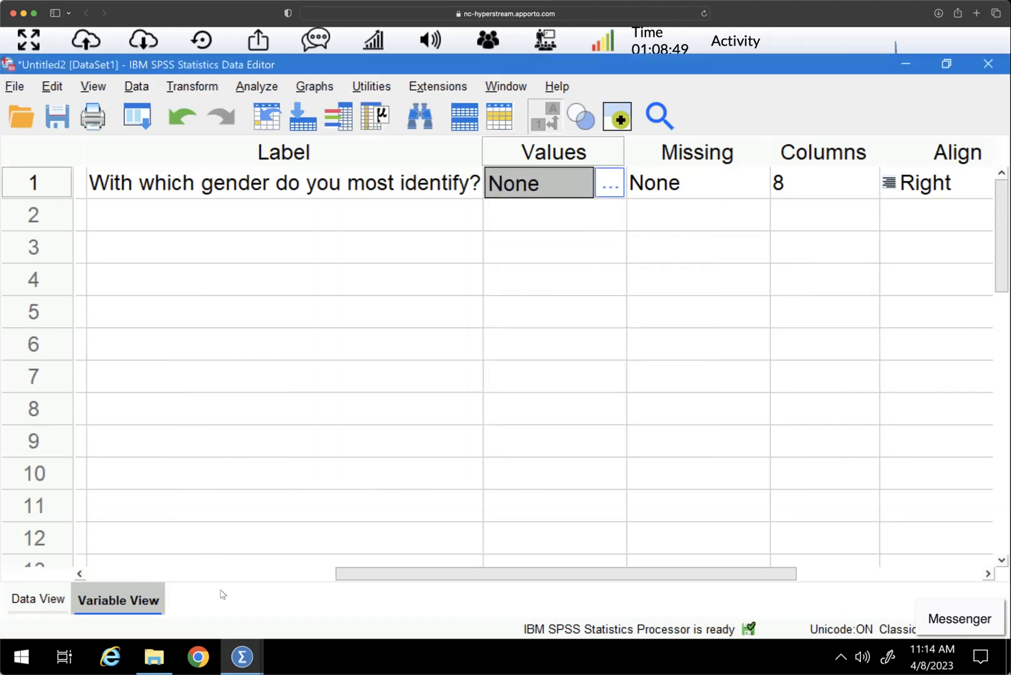
left_click(37, 598)
left_click_drag(165, 375, 164, 403)
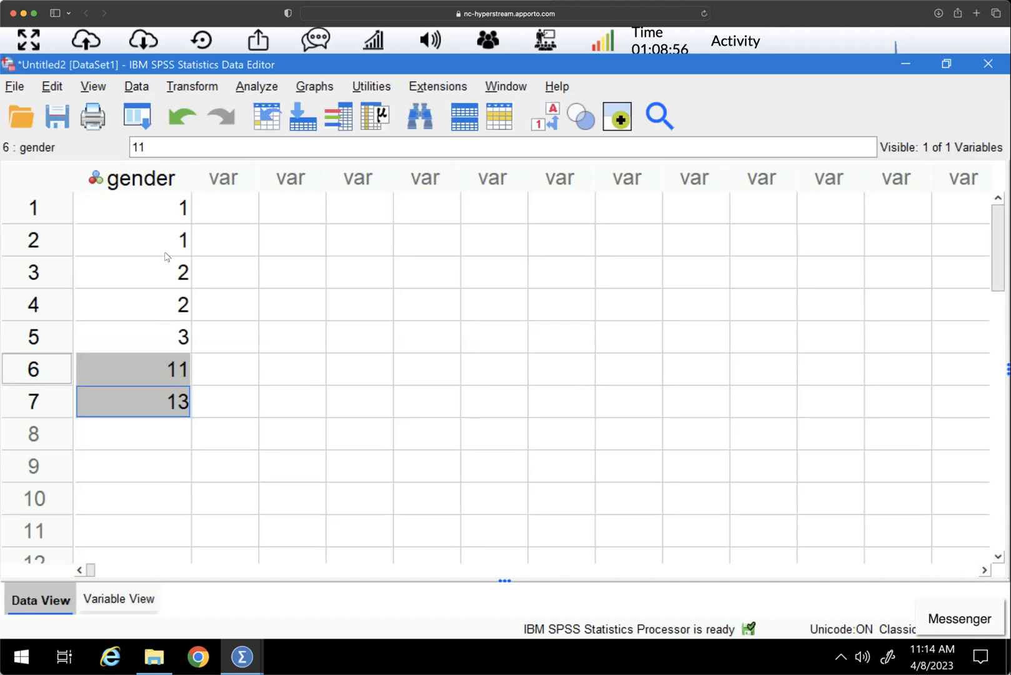
left_click(100, 606)
Open the gender variable's value labels and add the label "Man" for value 1
left_click(583, 181)
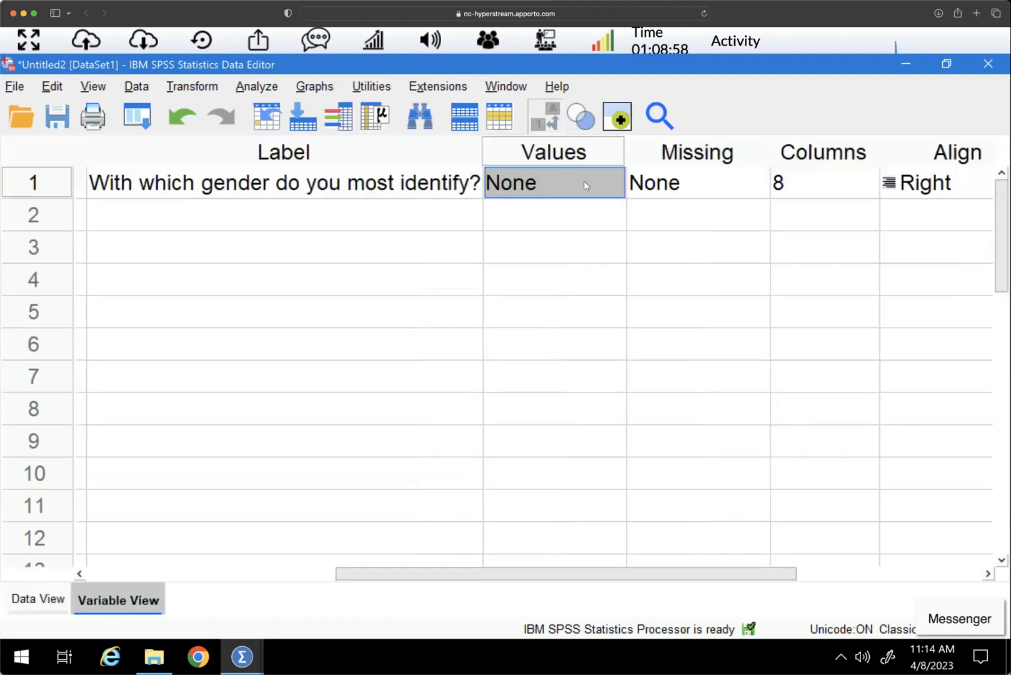
left_click(616, 176)
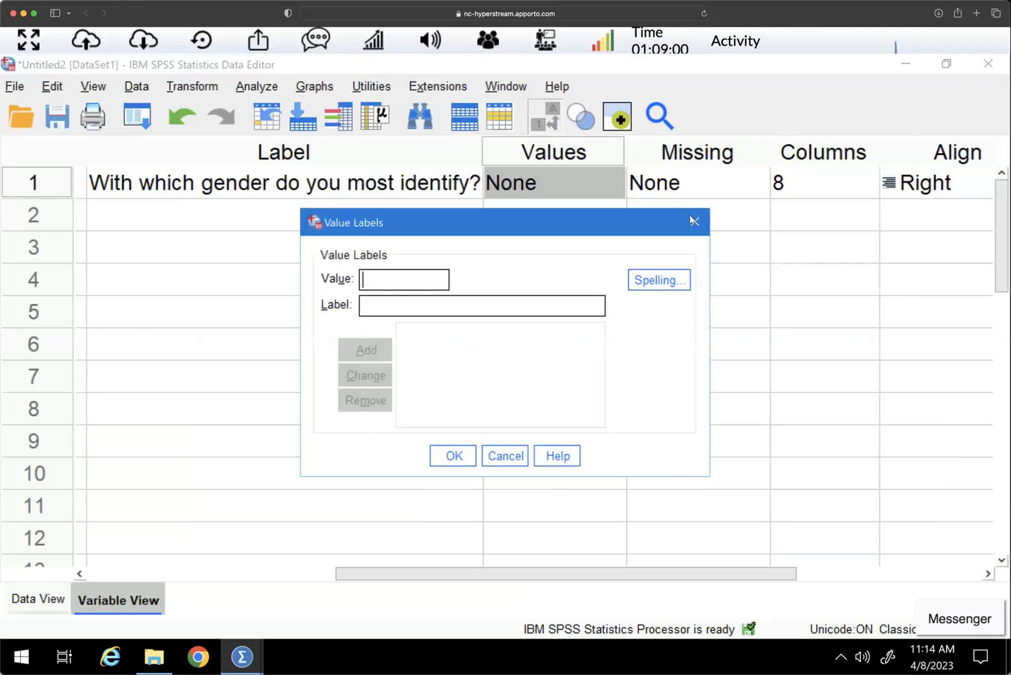
left_click(691, 217)
left_click(615, 185)
type("1")
left_click(377, 302)
type("Man")
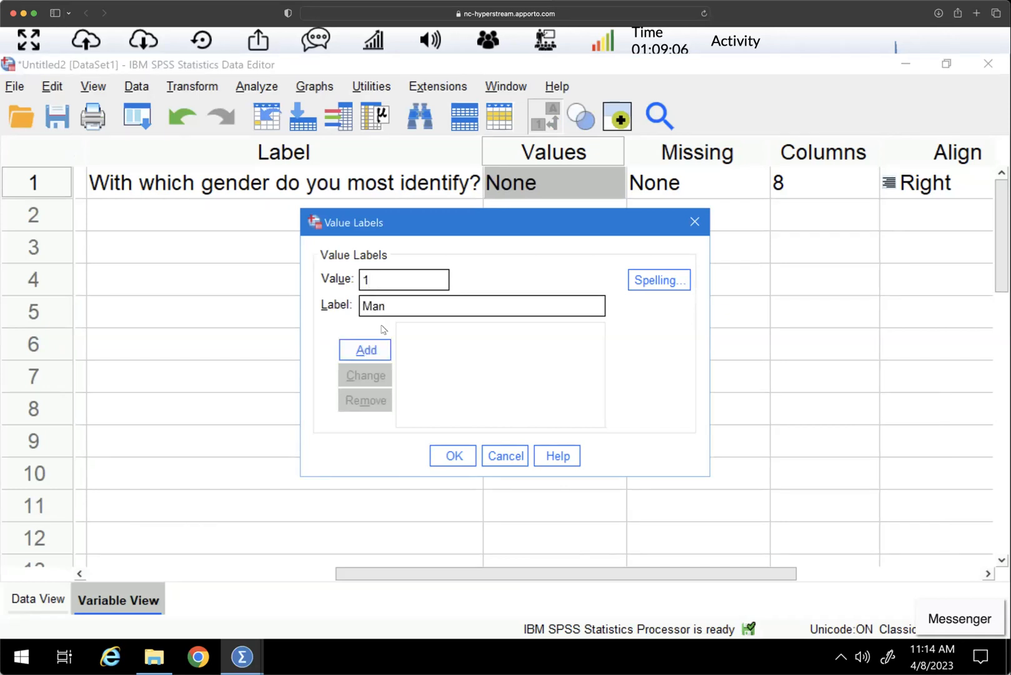
left_click(368, 350)
Add the gender value labels 2 = "Woman" and 3 = "Non-binary"
type("2")
left_click(379, 303)
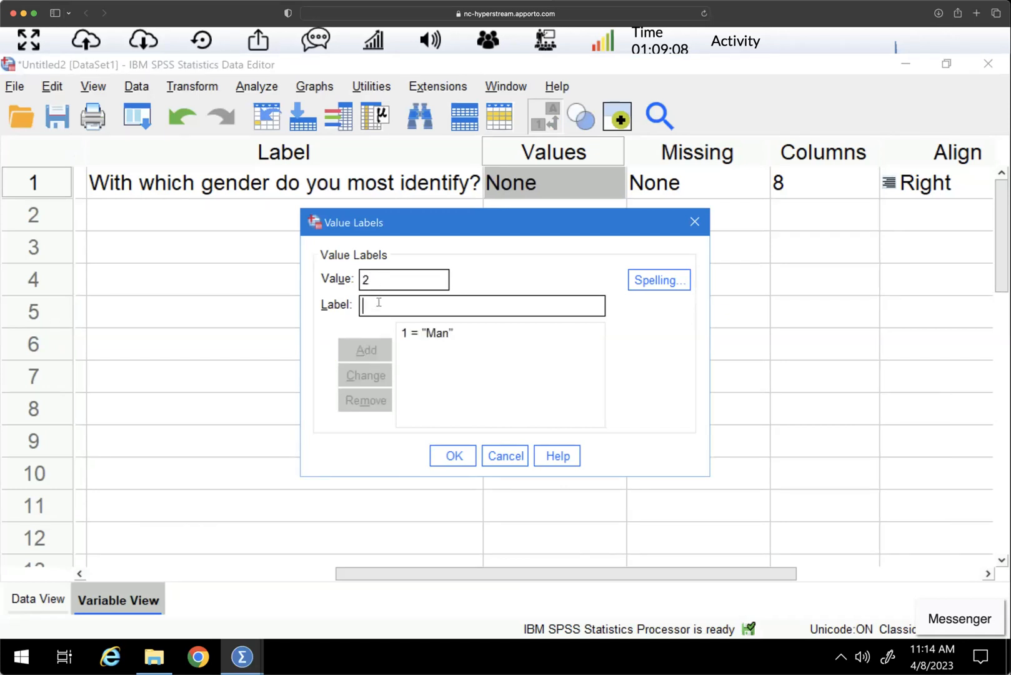
type("Woman")
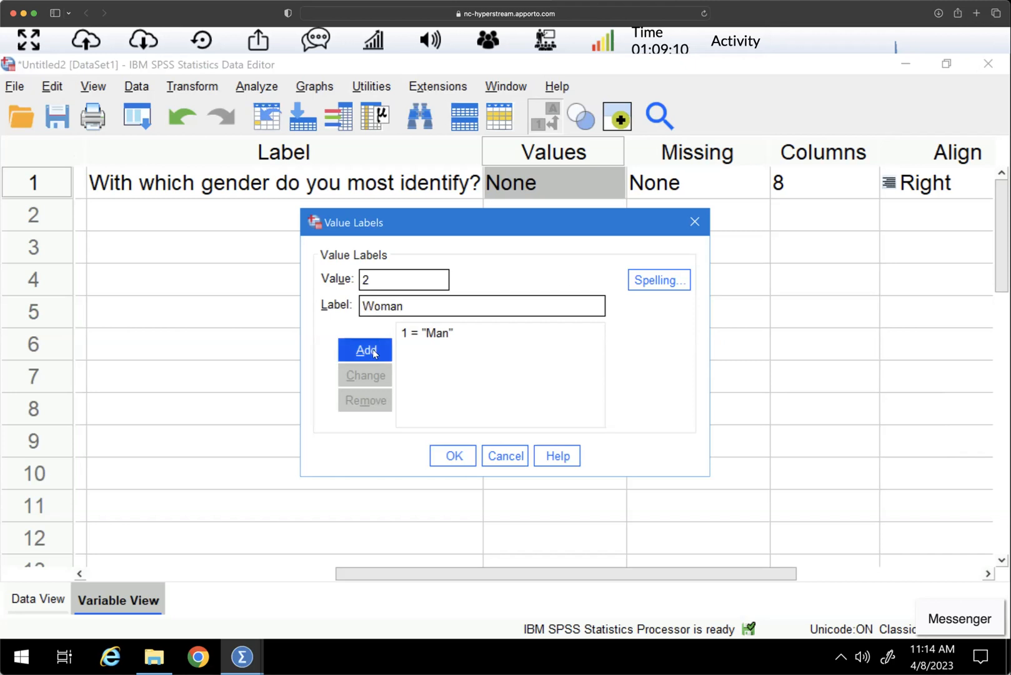
left_click(374, 352)
type("3")
left_click(374, 305)
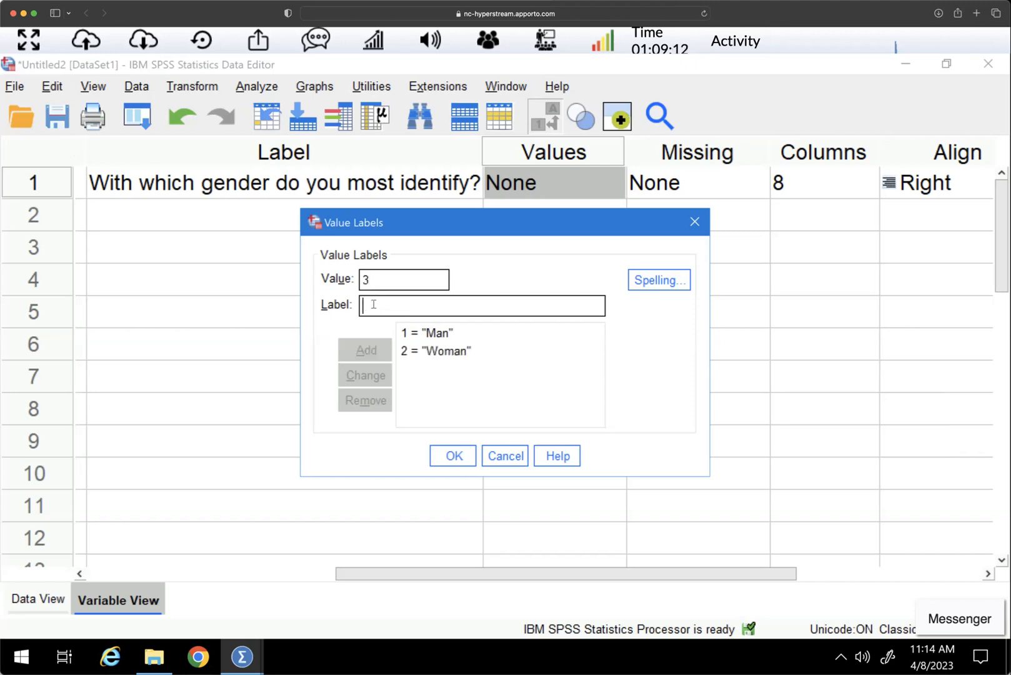
type("Non-binary")
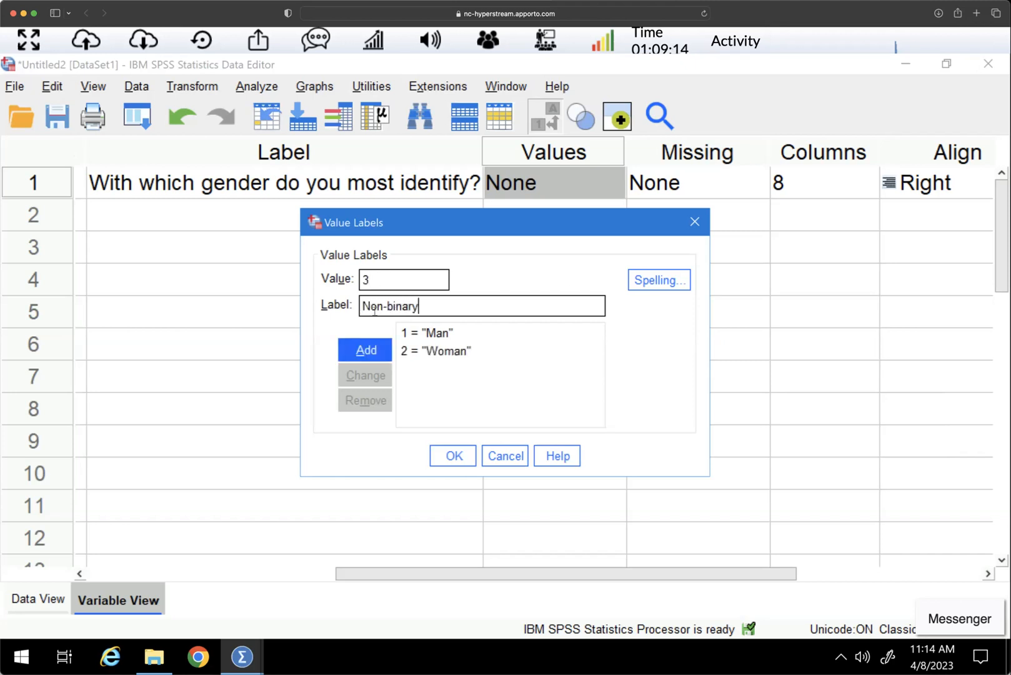
left_click(373, 348)
Add the gender value label 11 = "Don't know"
type("11")
left_click(437, 299)
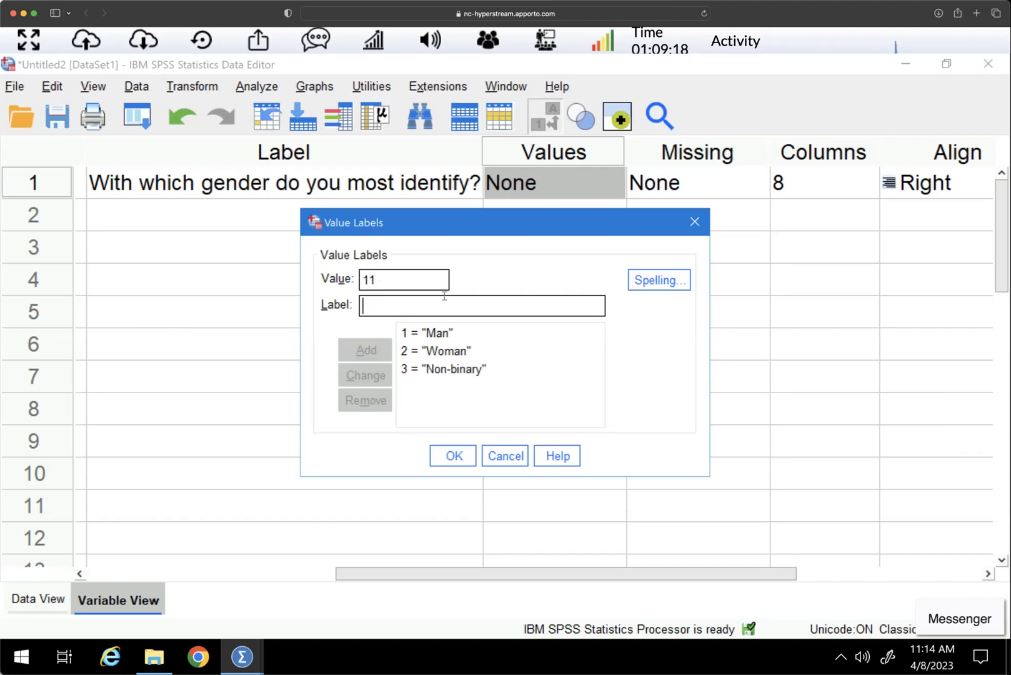
type("Oth")
key("BackSpace")
key("BackSpace")
key("BackSpace")
type("Don")
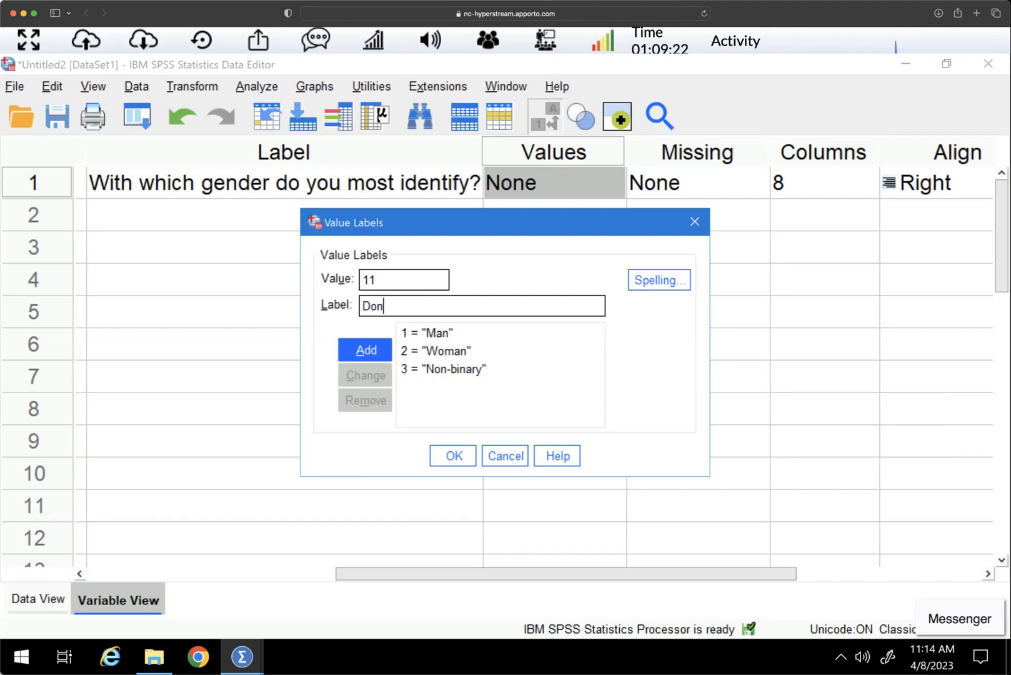
type("'t know")
left_click(367, 350)
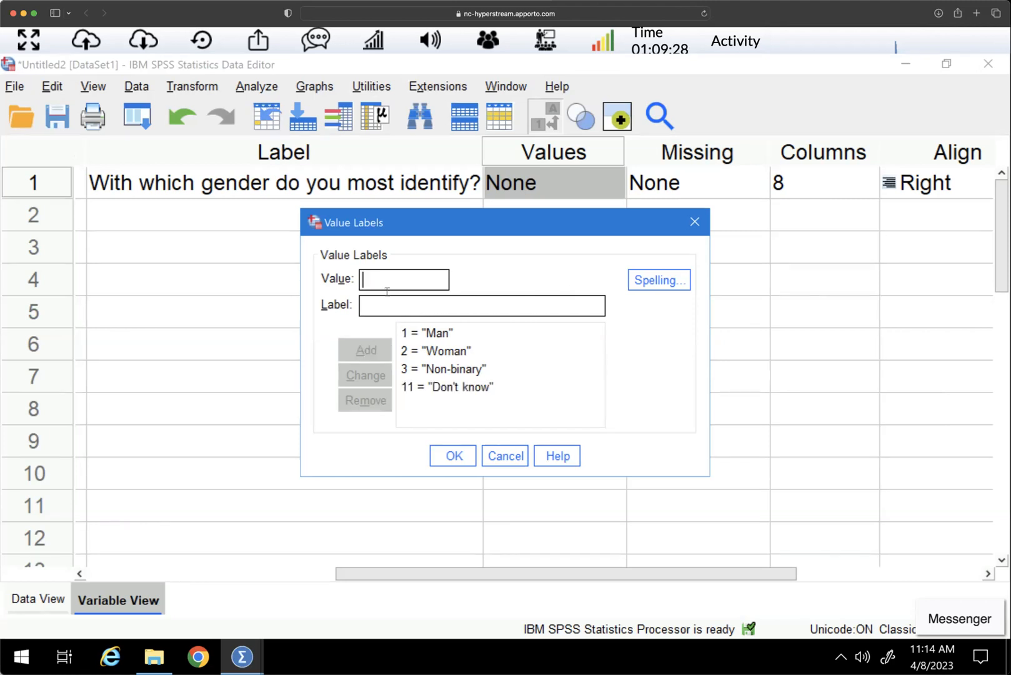
Add the gender value label 13 = "Prefer not to answer" and apply all the value labels
type("13")
left_click(377, 304)
type("Prefer not")
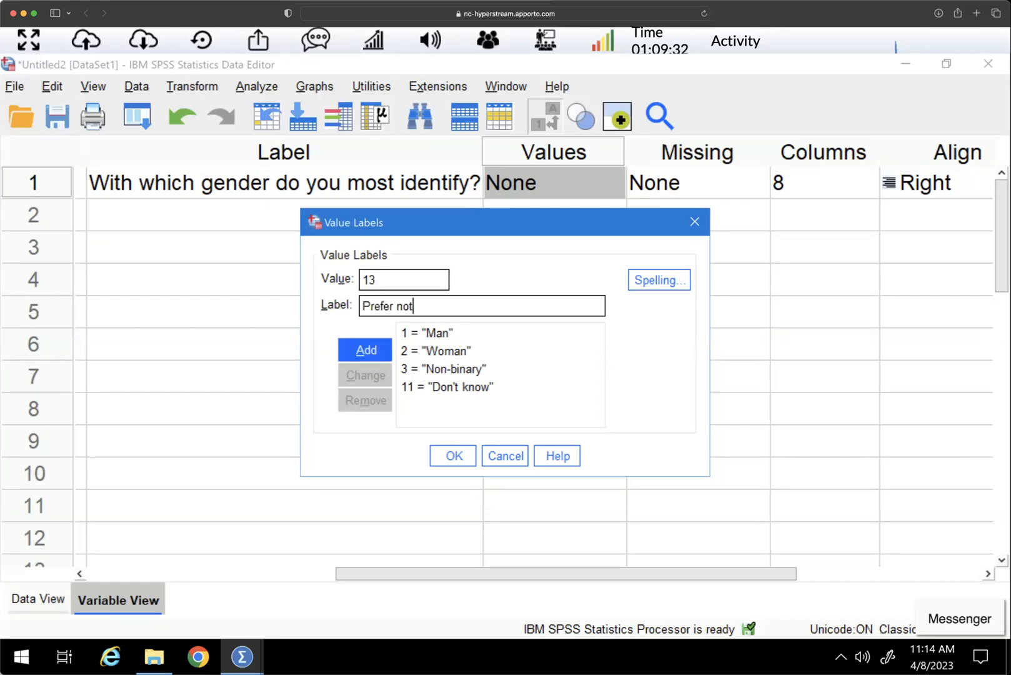
type(" to answer")
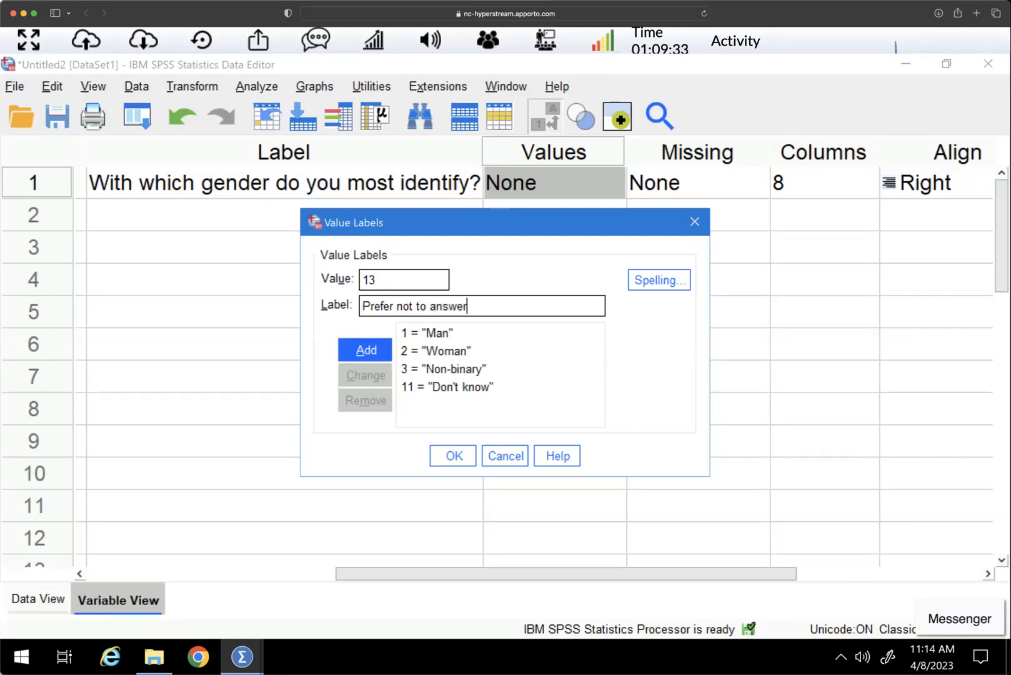
left_click(355, 353)
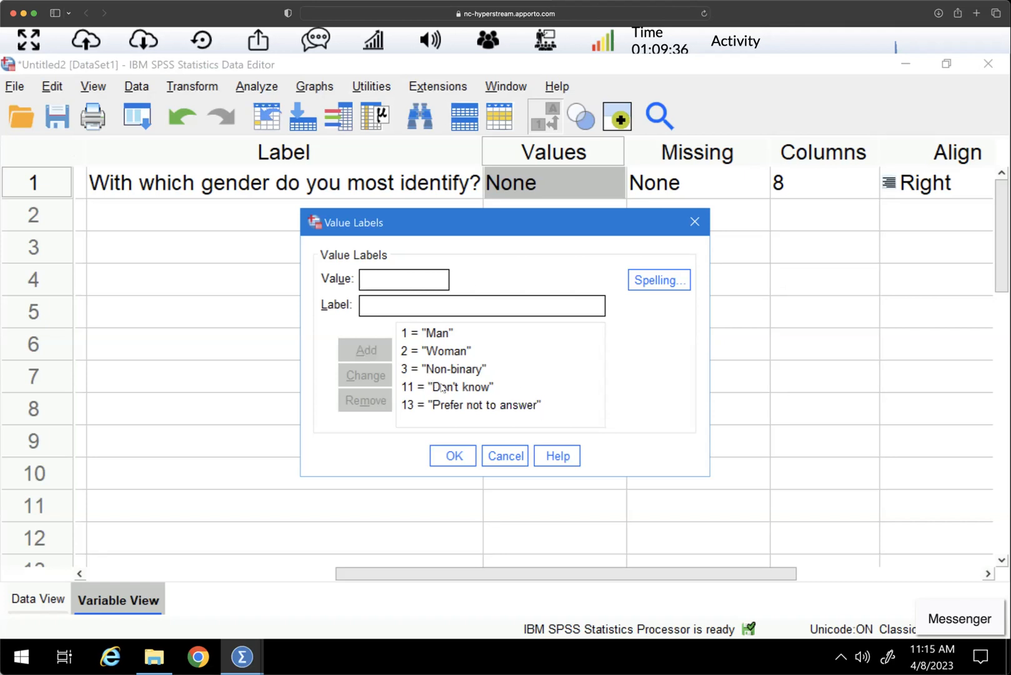
left_click(454, 457)
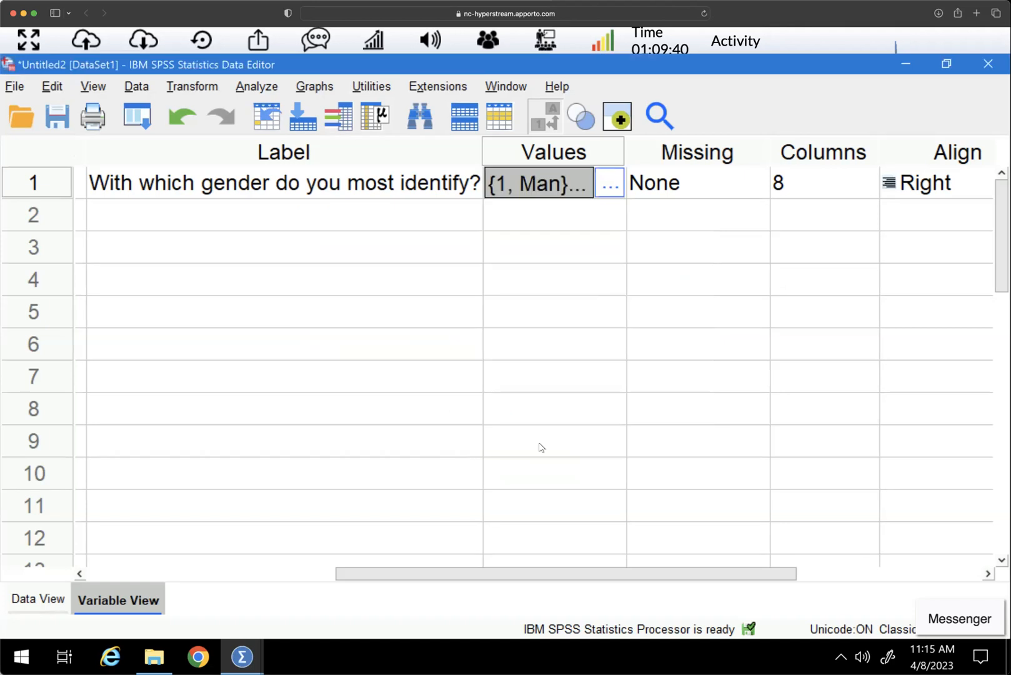
Widen the gender column in Data View to a column width of 10
double_click(406, 186)
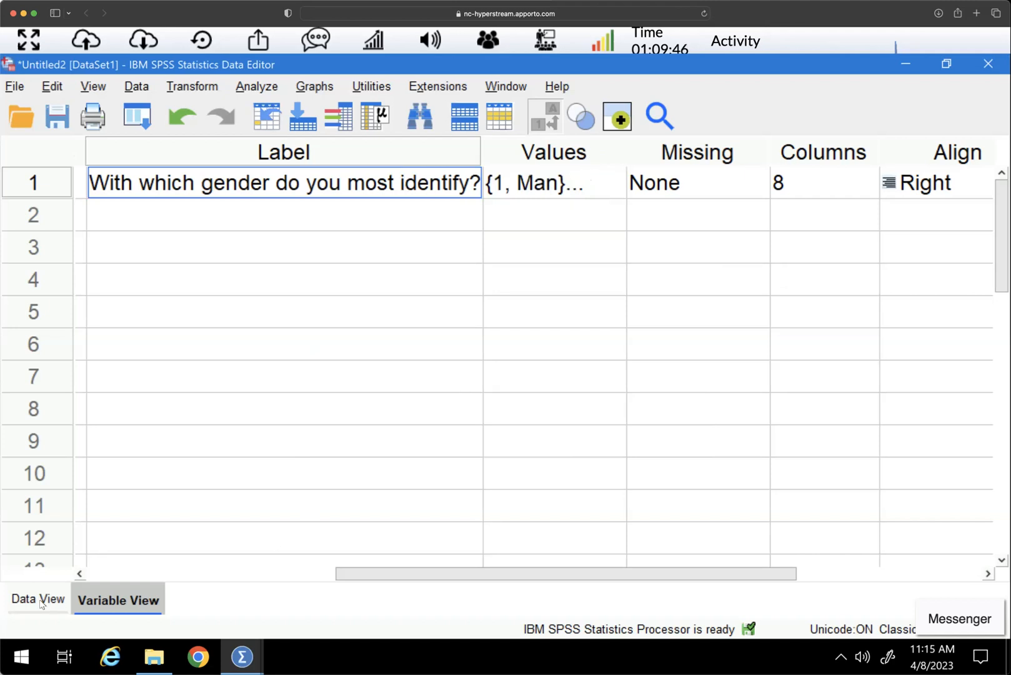
left_click(20, 600)
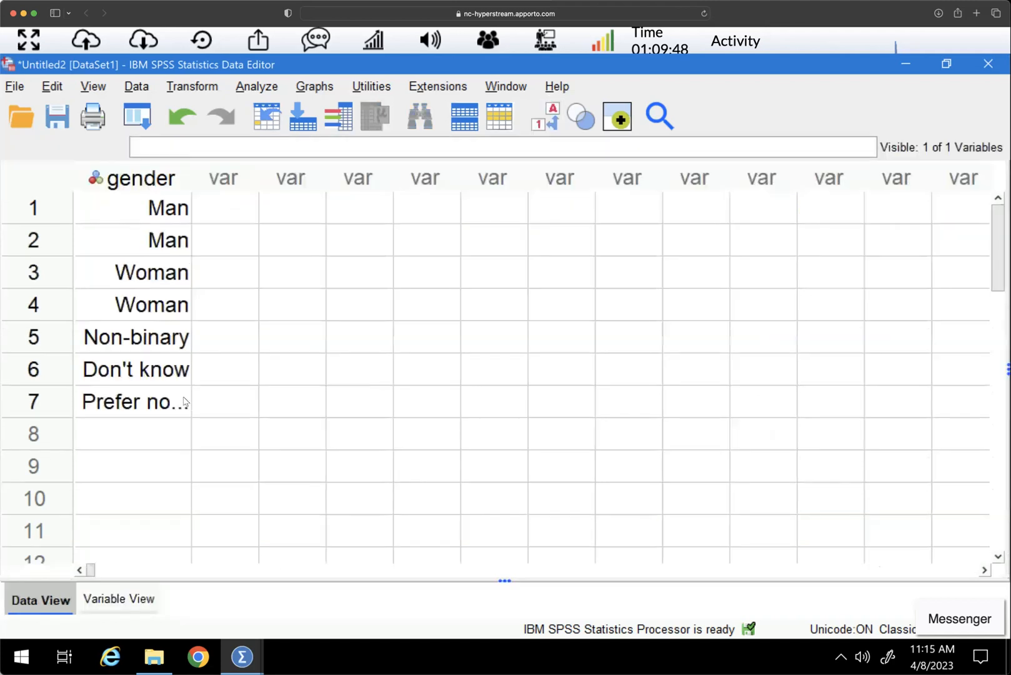
left_click_drag(184, 175, 219, 178)
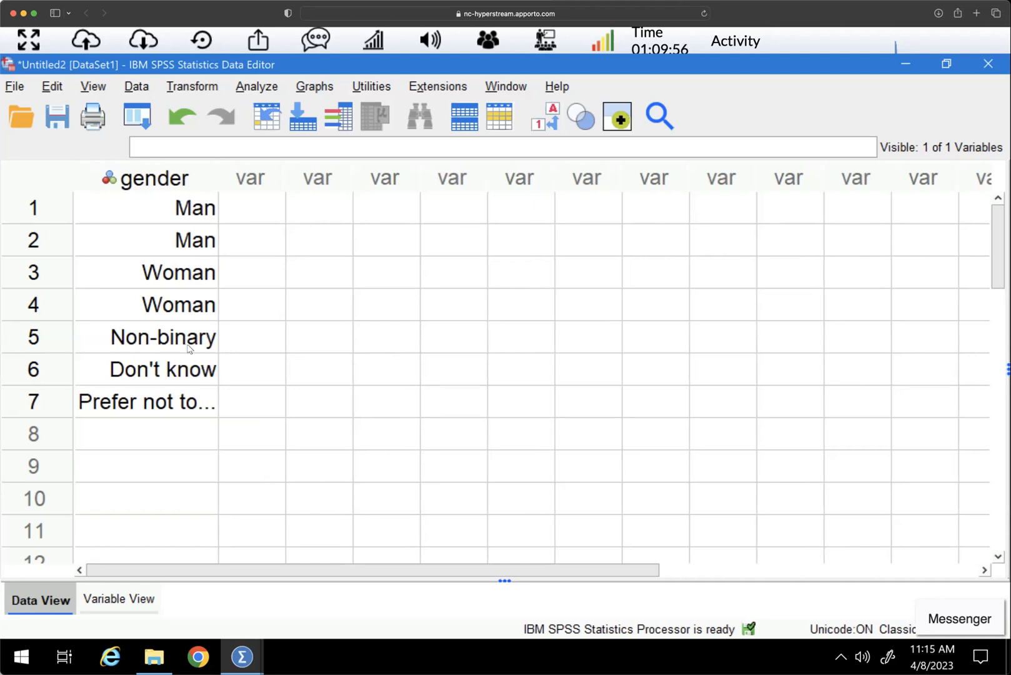
Alternate the Data View display between numeric codes and value labels, ending with the value labels shown
left_click(548, 121)
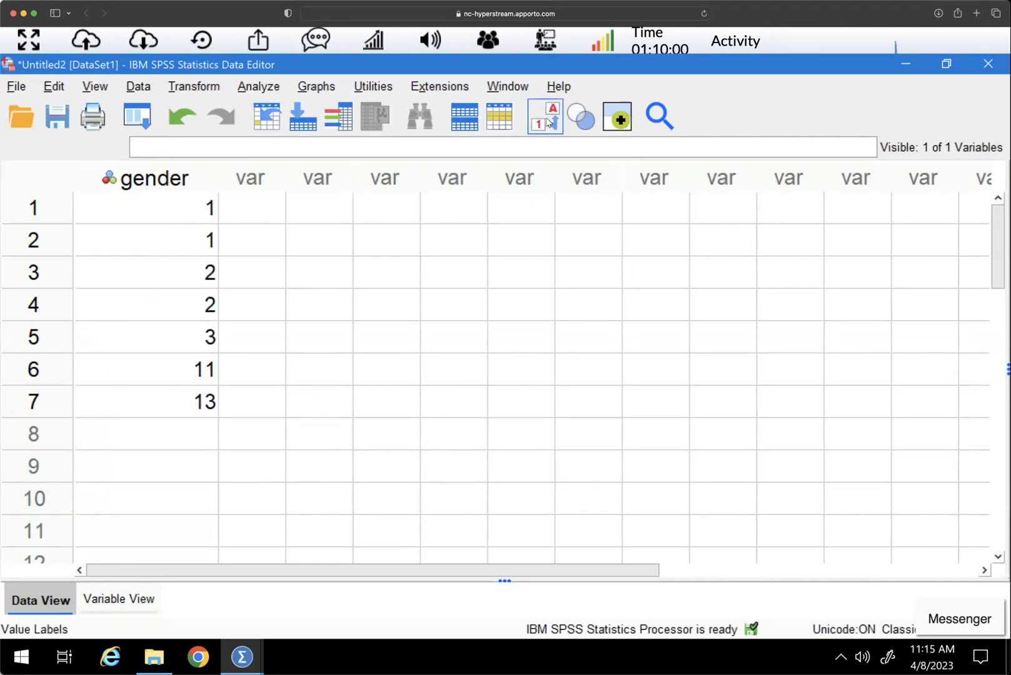
left_click(548, 122)
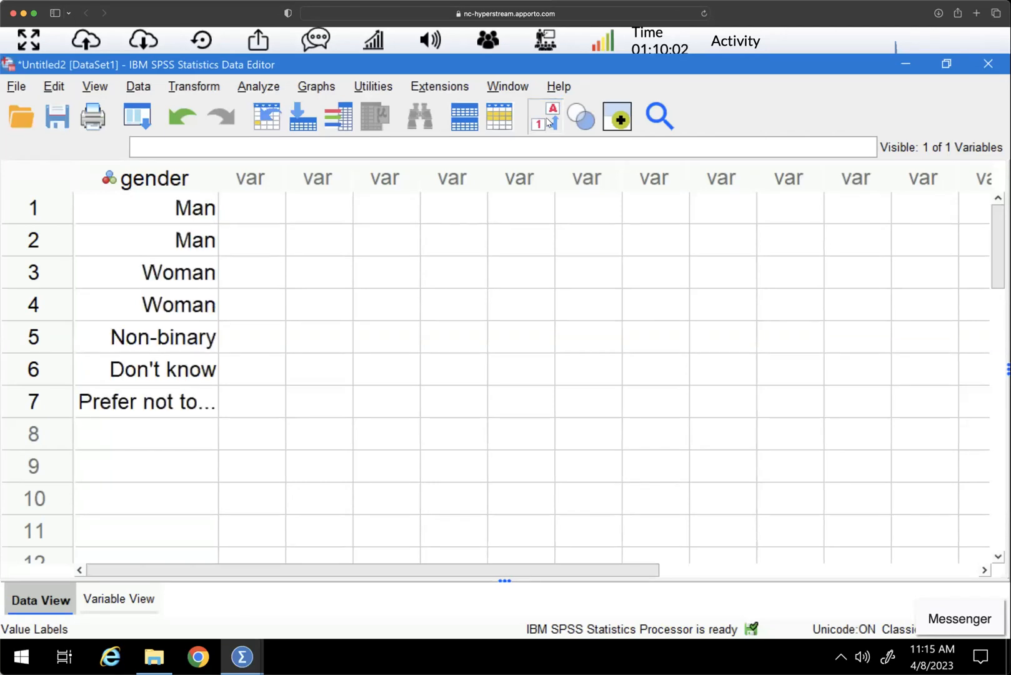
left_click(548, 122)
left_click(548, 122)
left_click(548, 122)
left_click(548, 122)
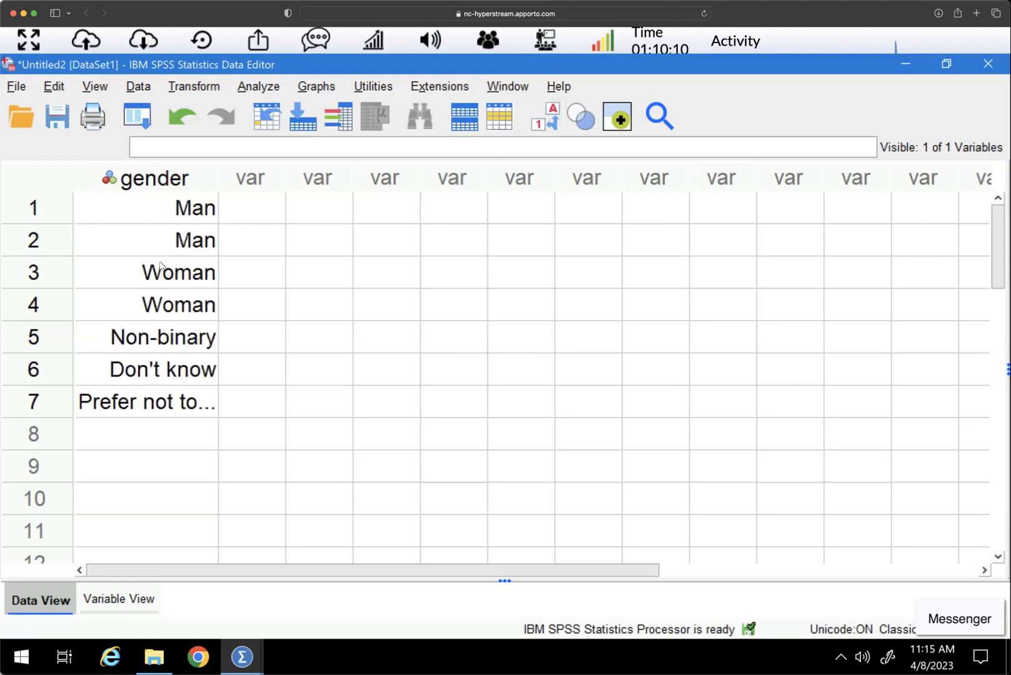
Inspect the Missing column for the gender variable in Variable View
left_click(122, 600)
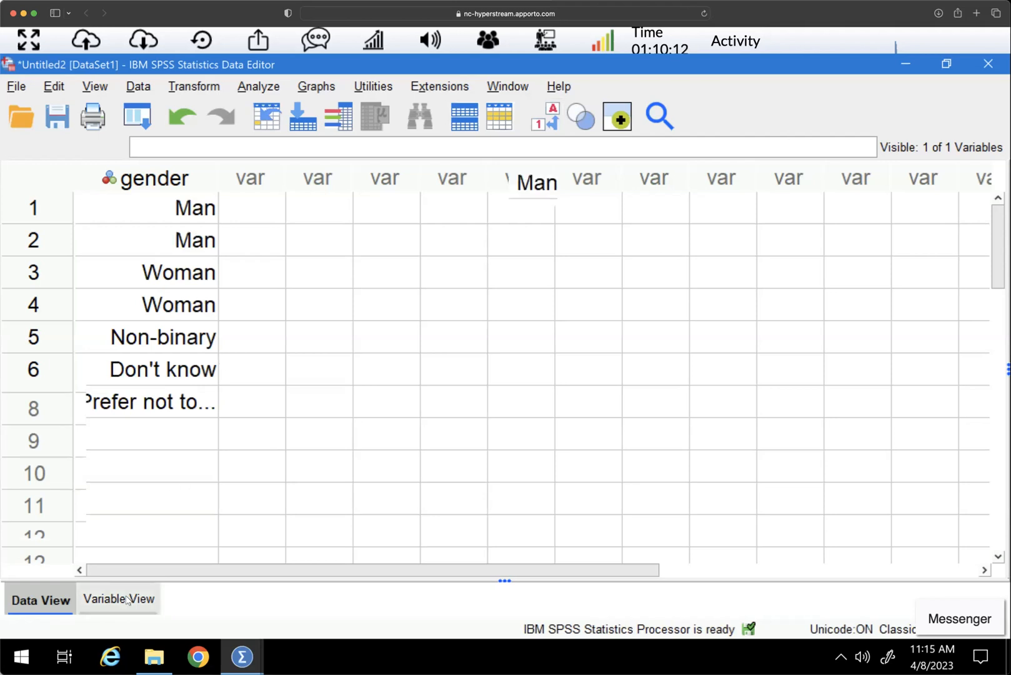
left_click_drag(372, 576, 522, 580)
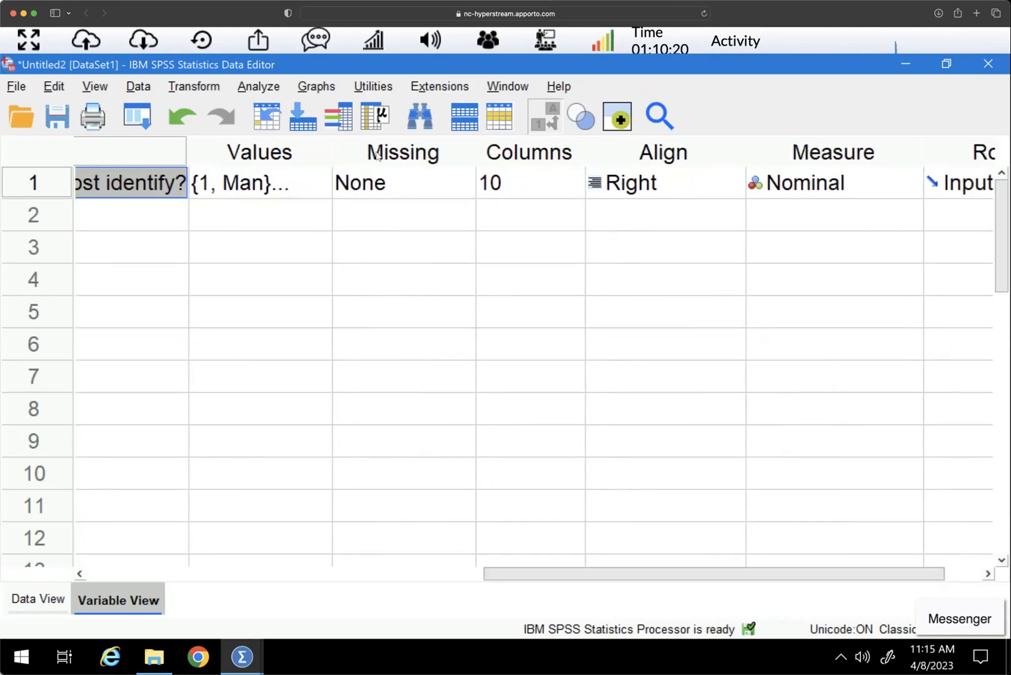
left_click(395, 161)
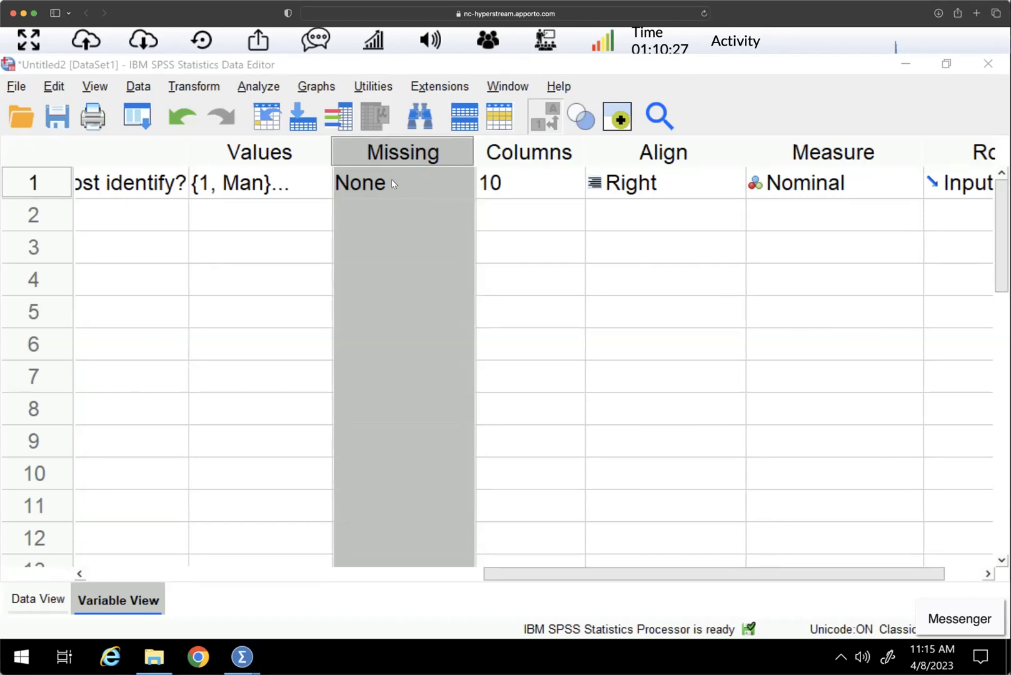
Clear the gender value of case 5 in Data View
left_click(38, 599)
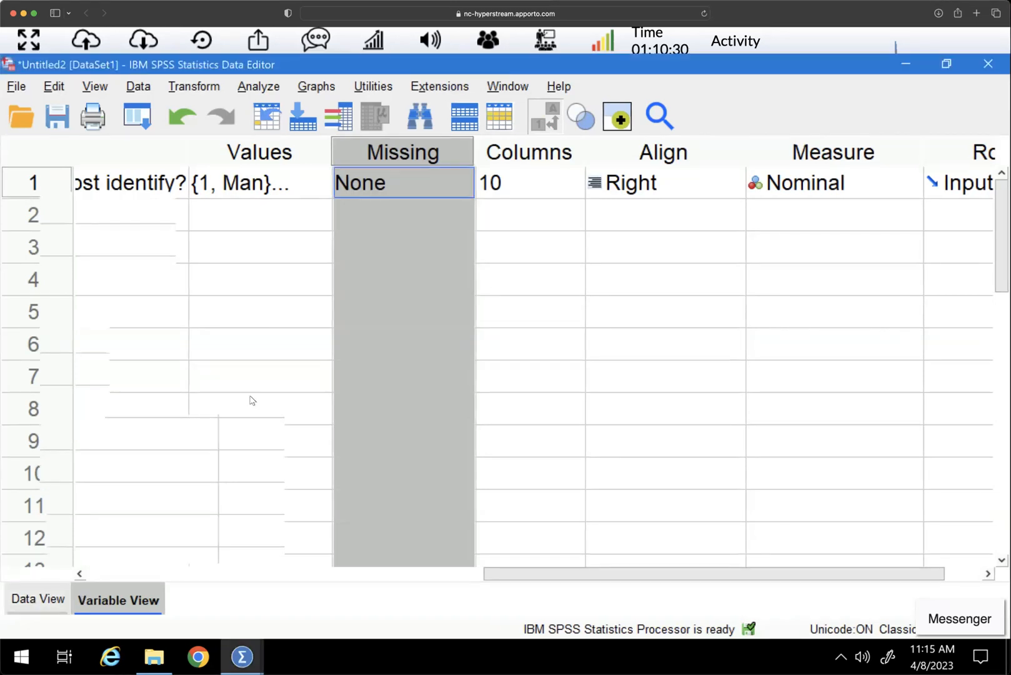
left_click(179, 340)
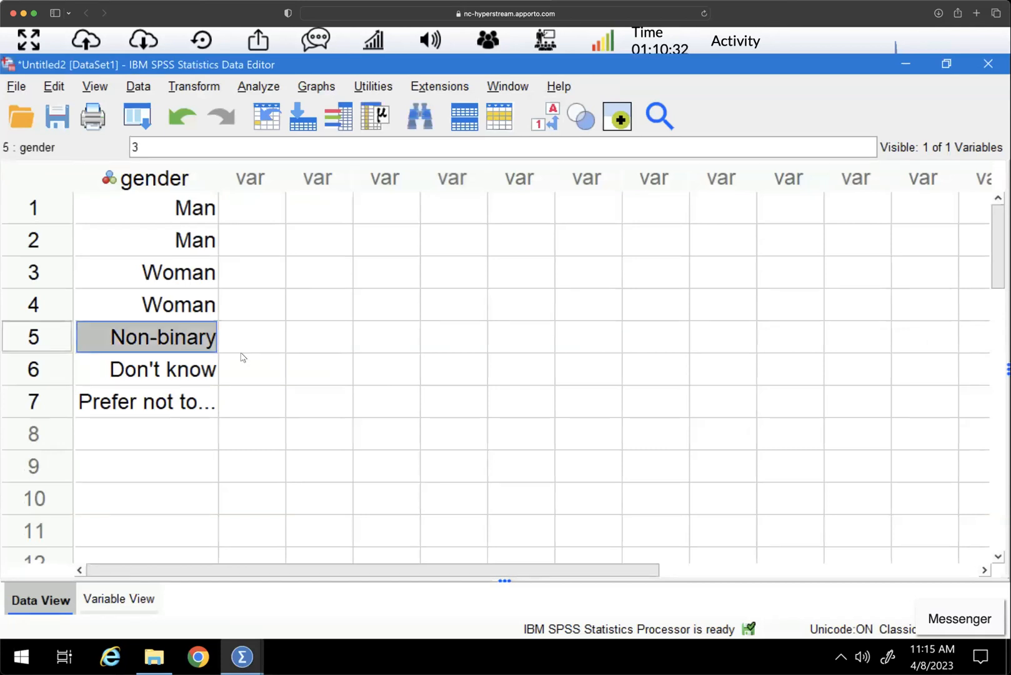
key("BackSpace")
left_click(244, 340)
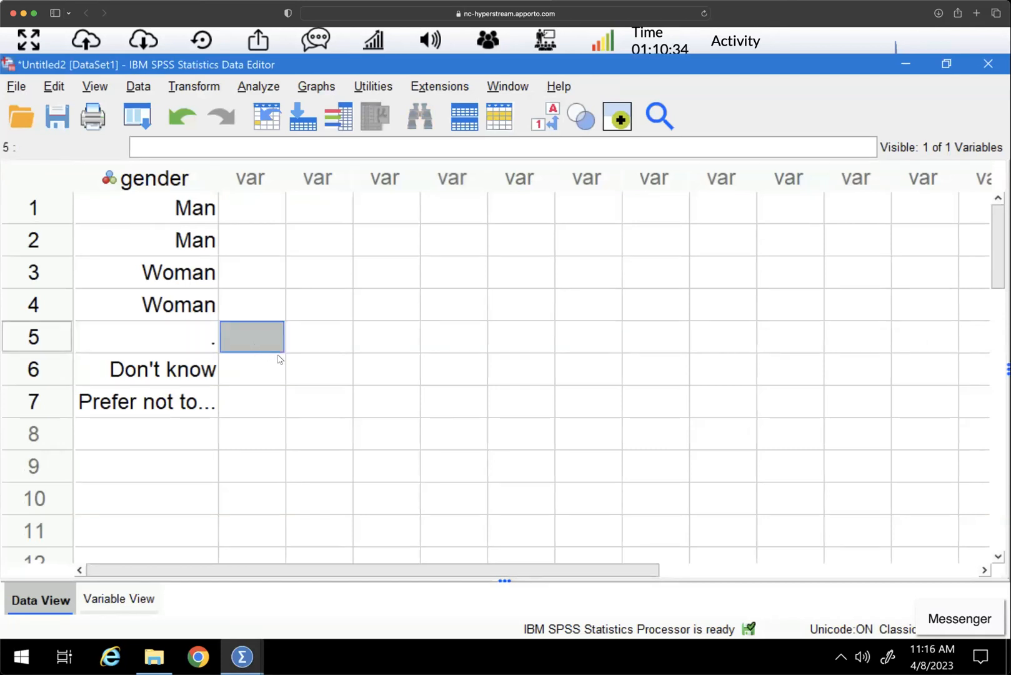
left_click(347, 378)
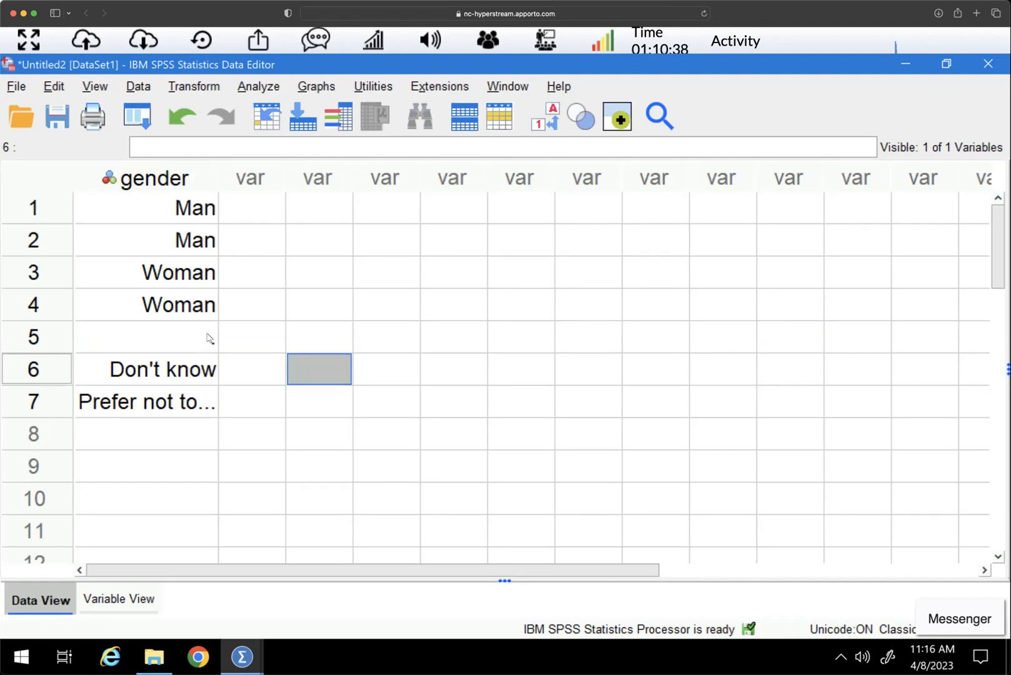
Examine the empty gender cell and row of case 5, and return to the Missing setting in Variable View
left_click(208, 337)
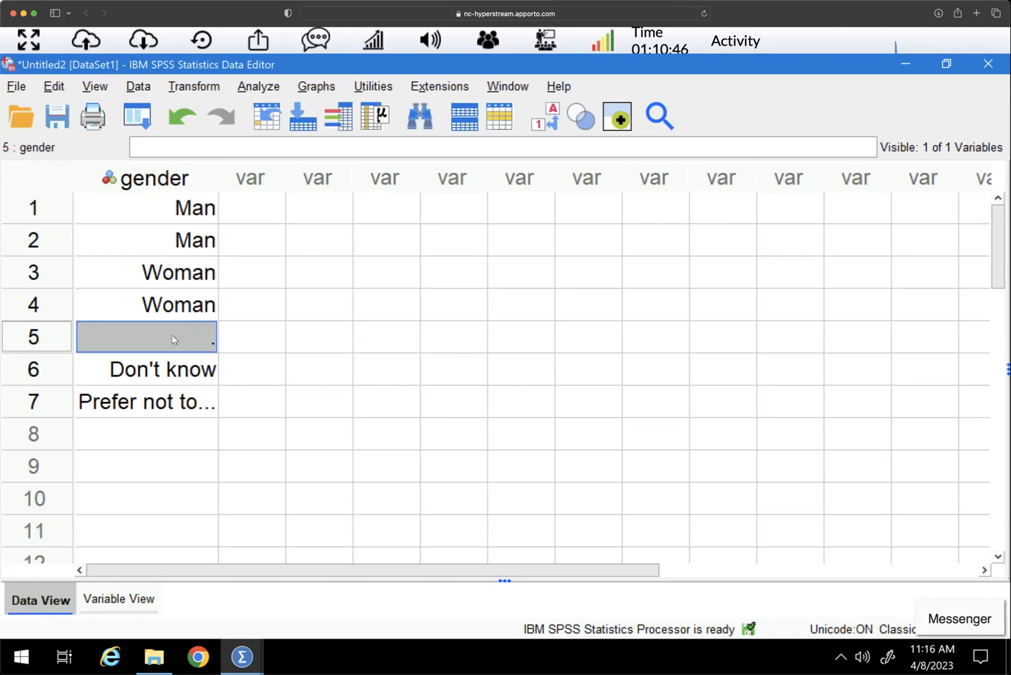
left_click(43, 337)
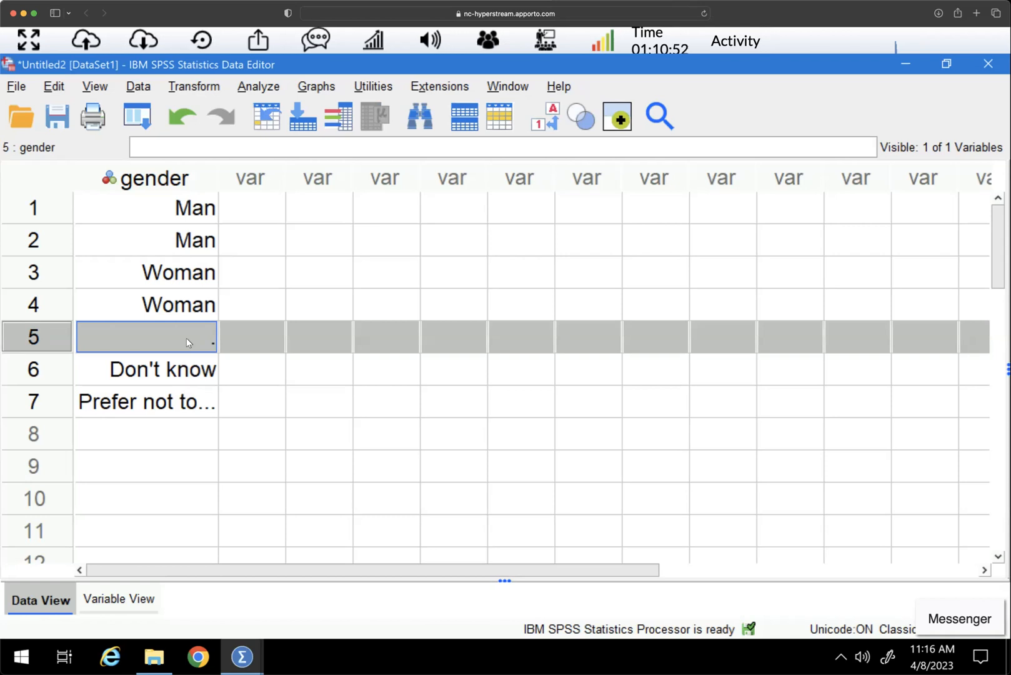
left_click(257, 338)
left_click(119, 598)
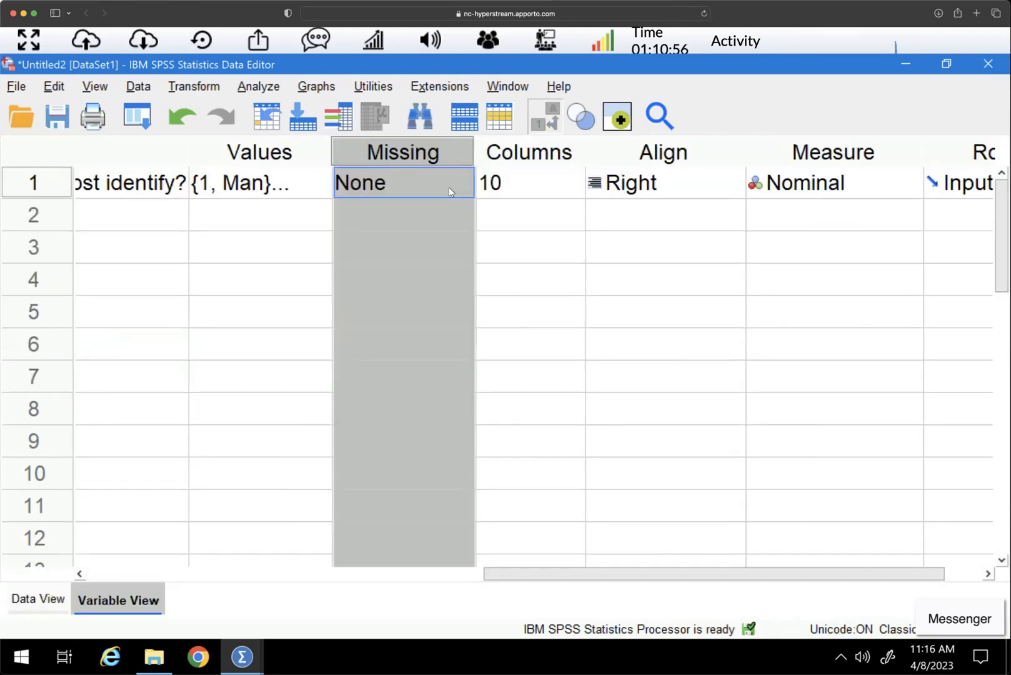
Define 99 as a discrete missing value for the gender variable
left_click(459, 183)
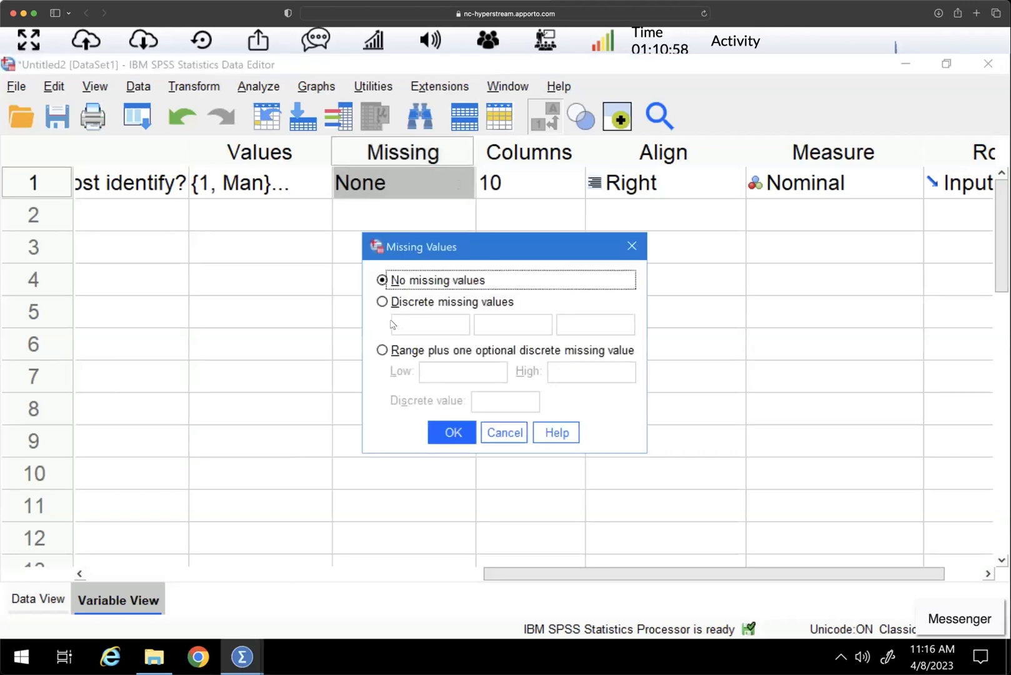
left_click(382, 301)
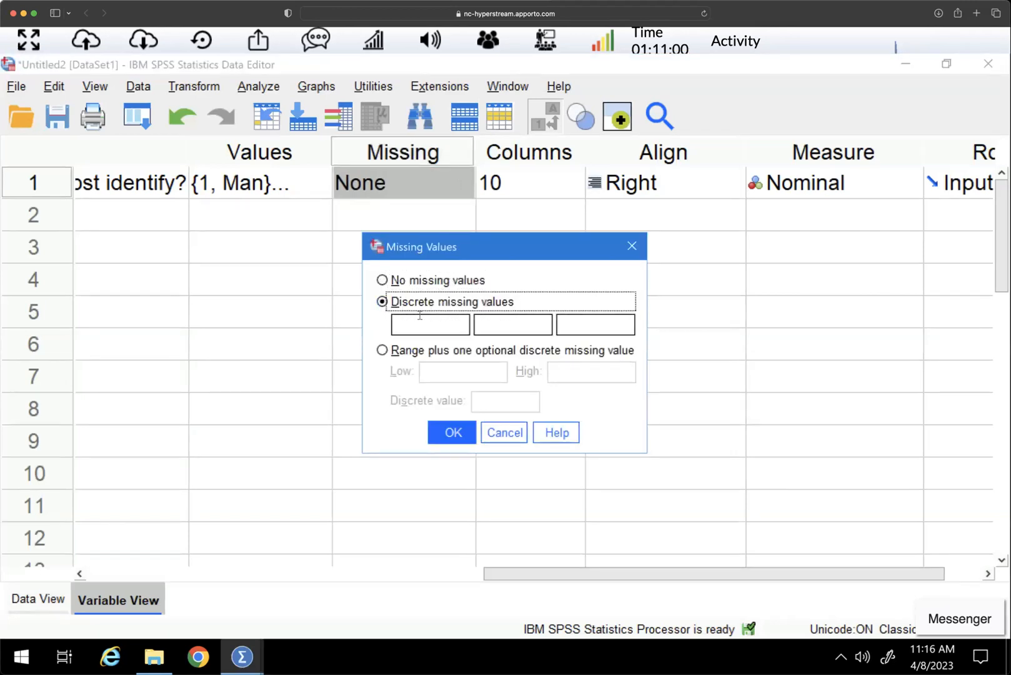
type("99")
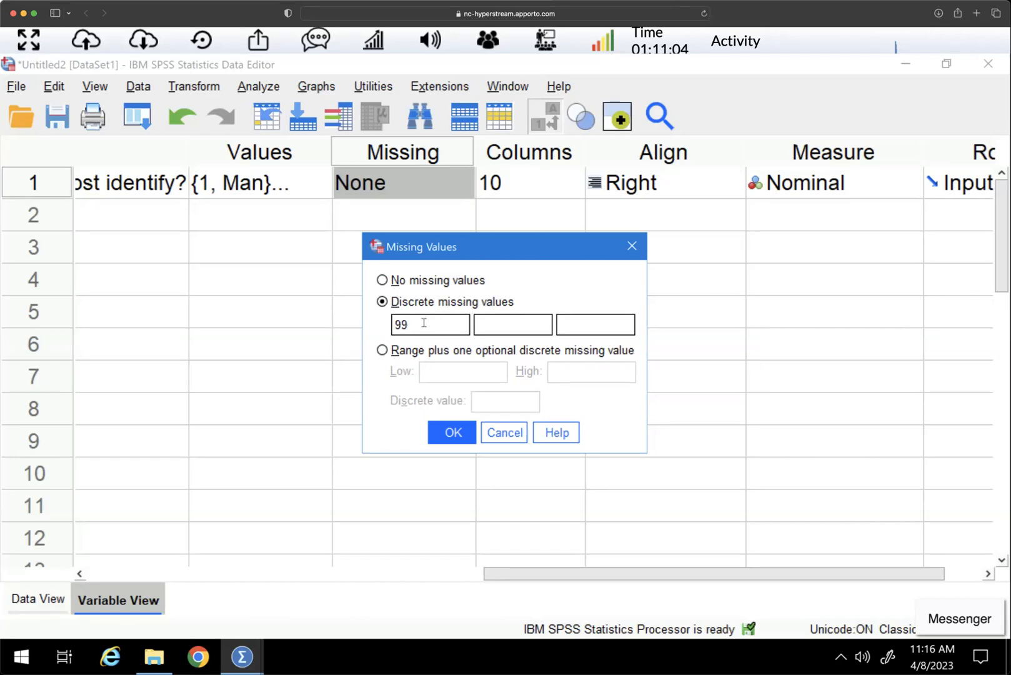
left_click(451, 433)
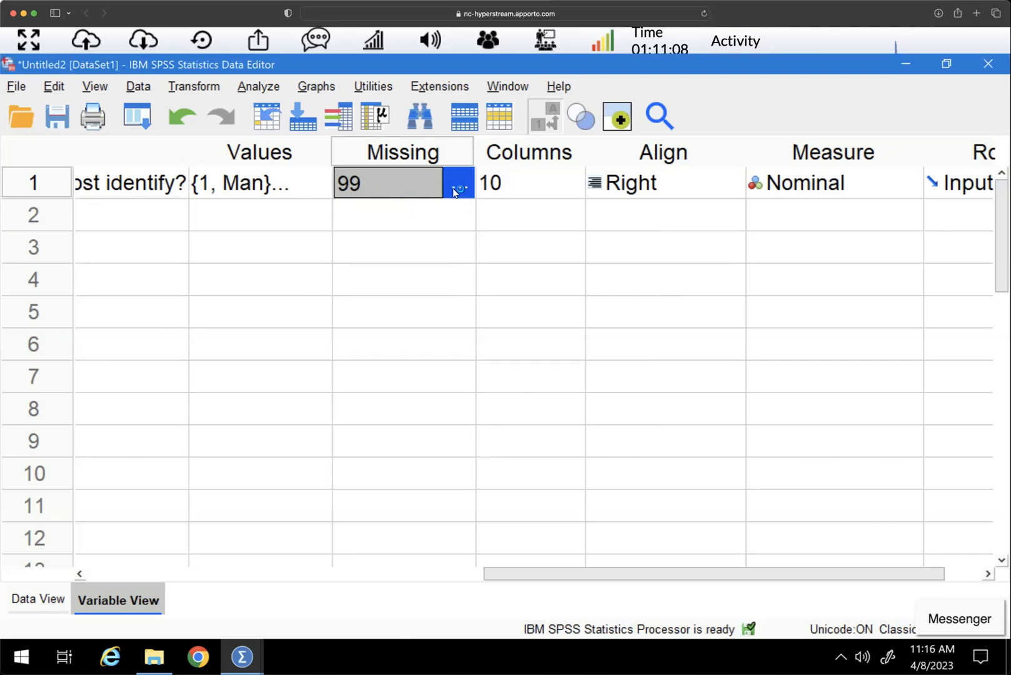
Review the gender variable's Columns, Align and Measure settings and the available measurement levels, and return to its Name column
left_click(536, 156)
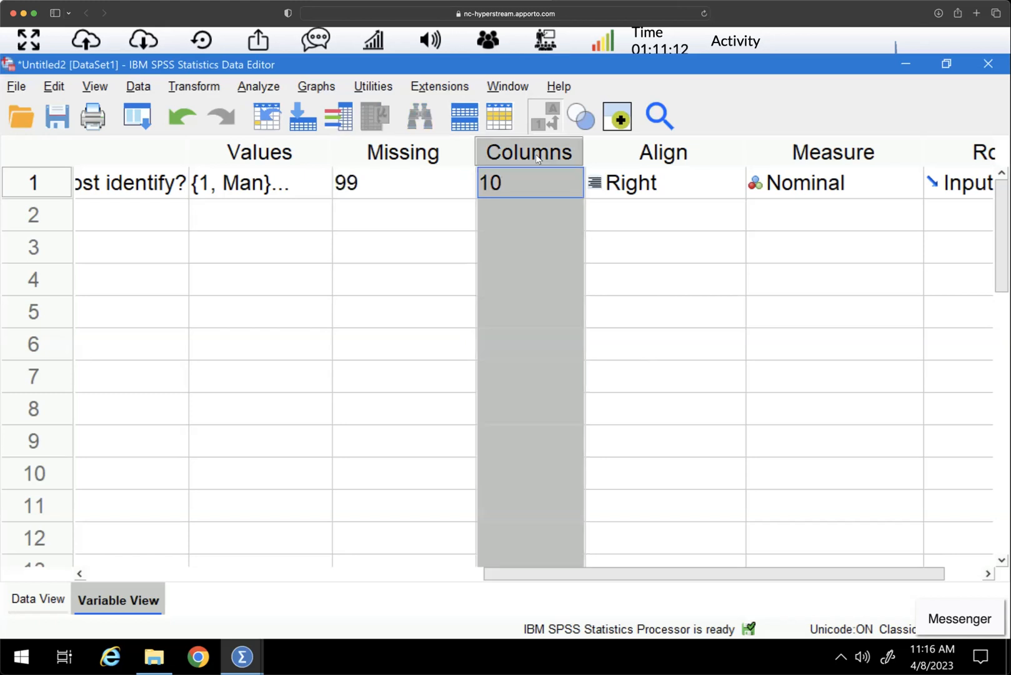
left_click(656, 162)
left_click(825, 163)
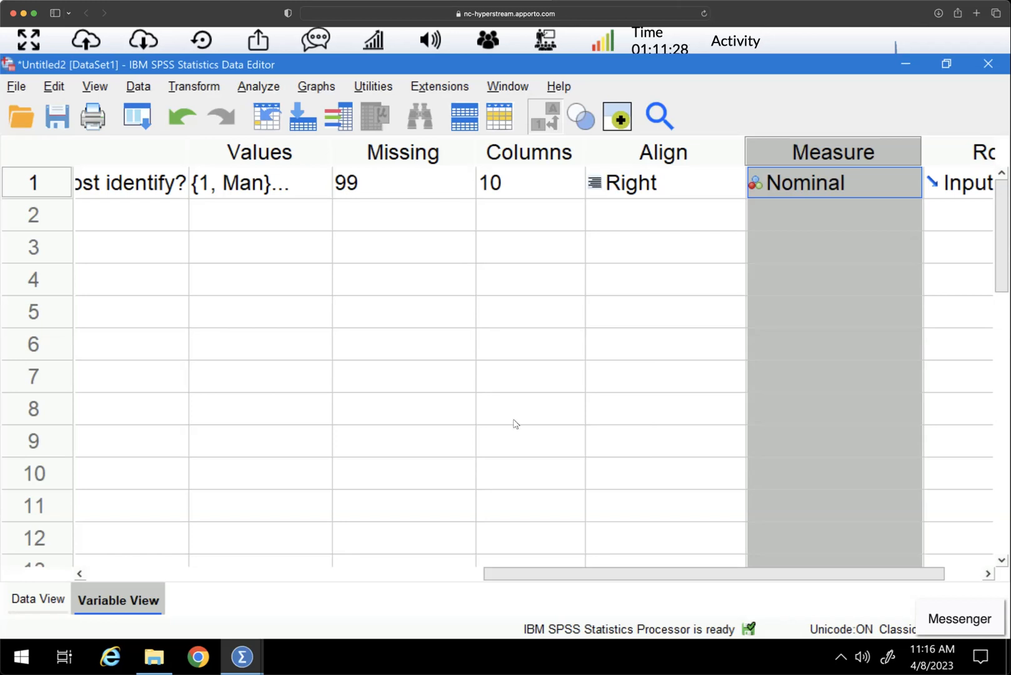
left_click_drag(514, 573, 704, 575)
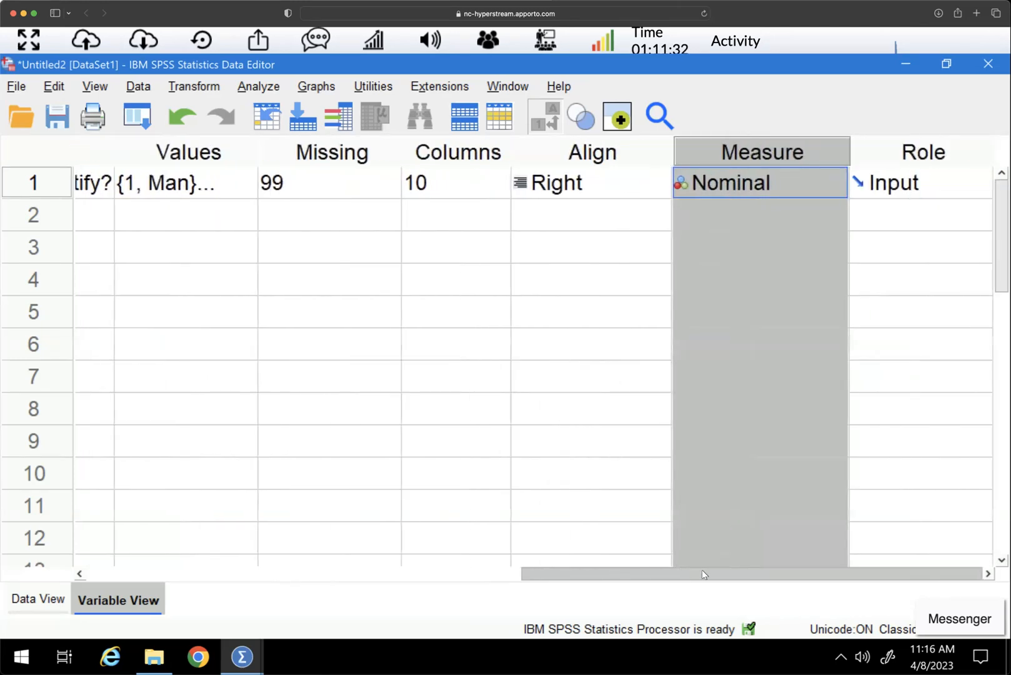
left_click(837, 180)
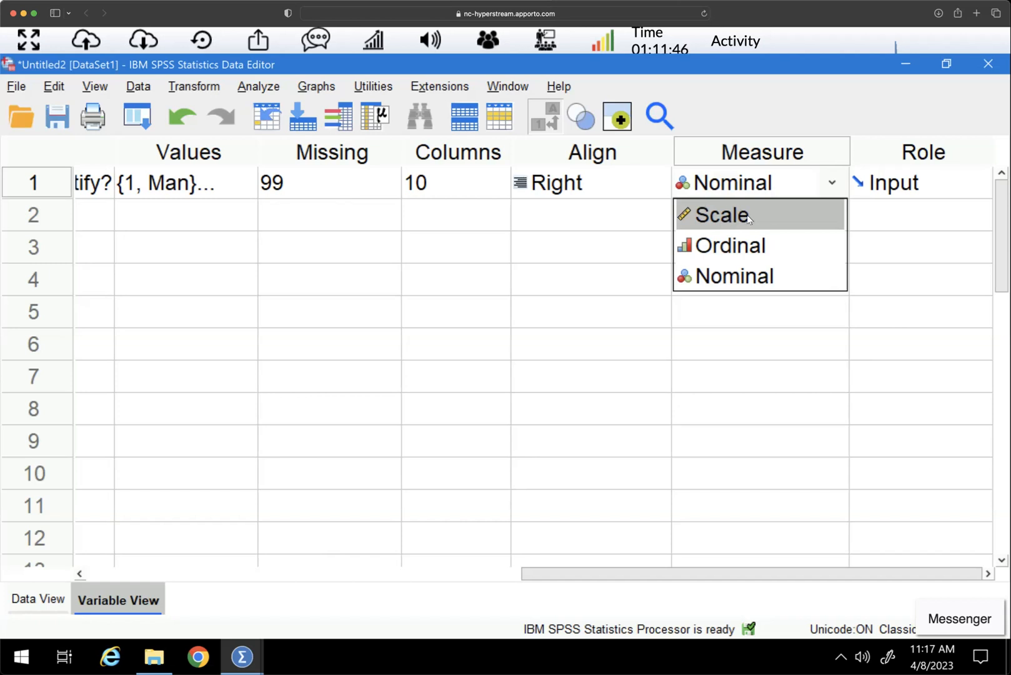
left_click(786, 113)
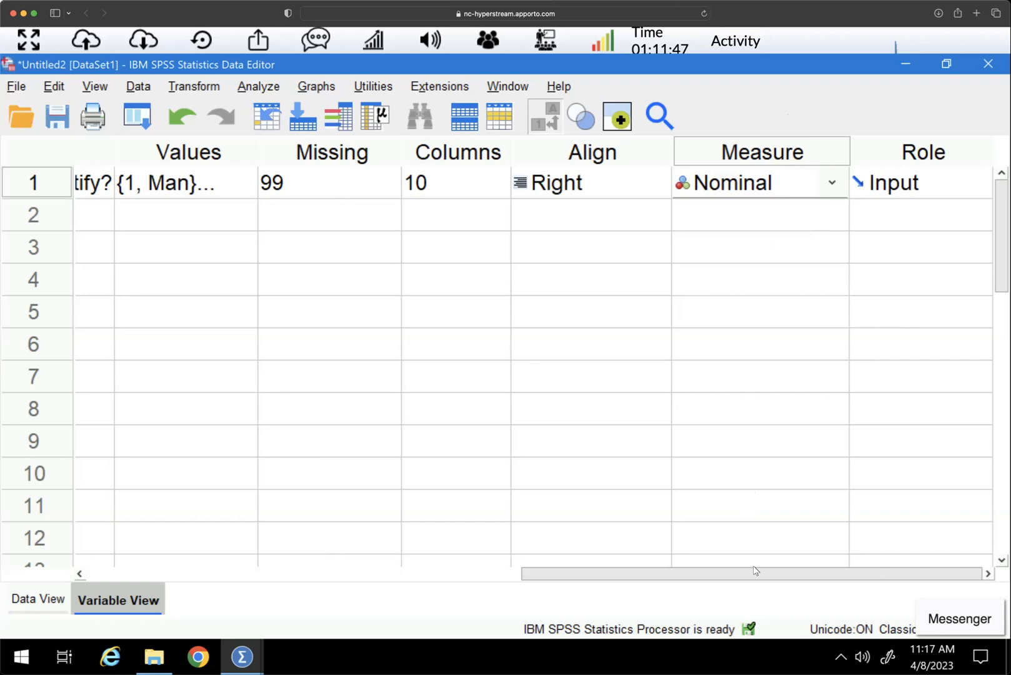
left_click_drag(862, 576, 378, 559)
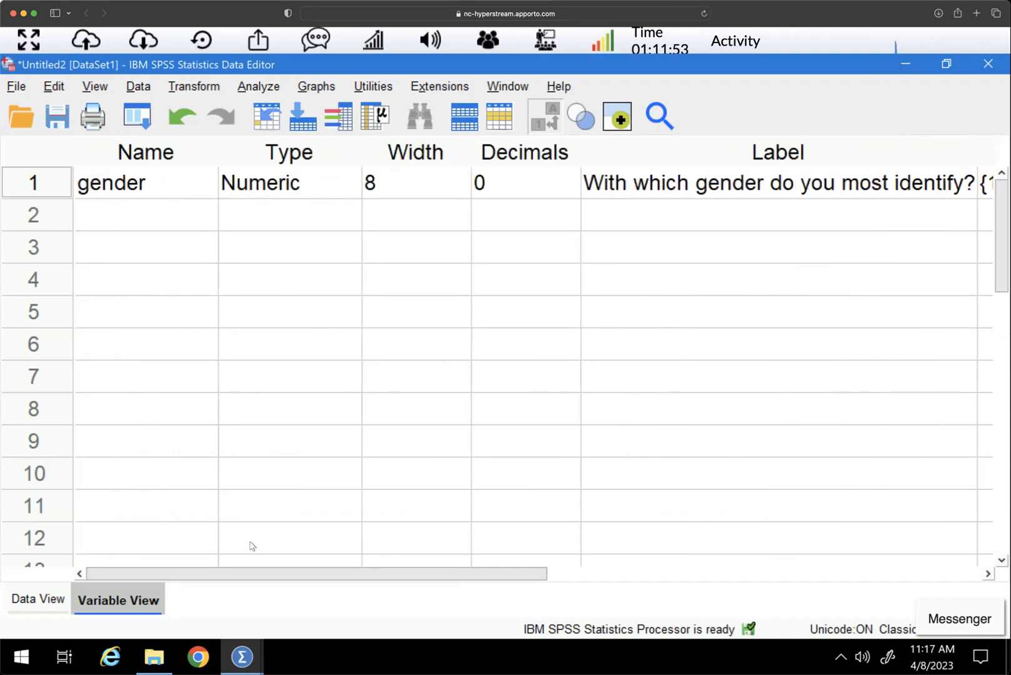
Switch to the output viewer and examine the command log
mouse_move(241, 656)
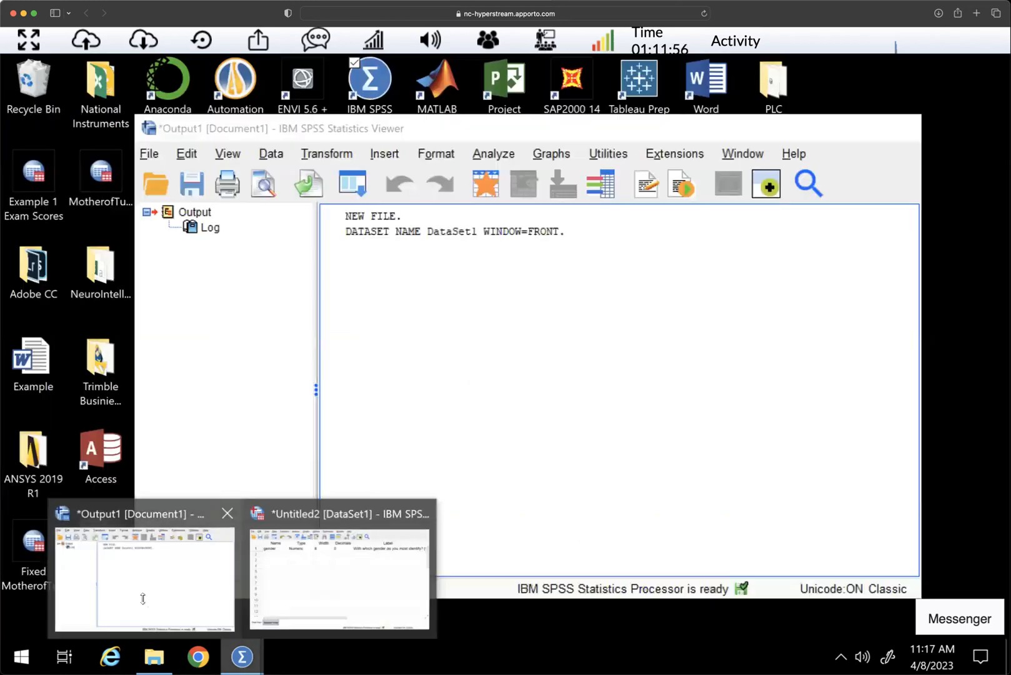
left_click(144, 599)
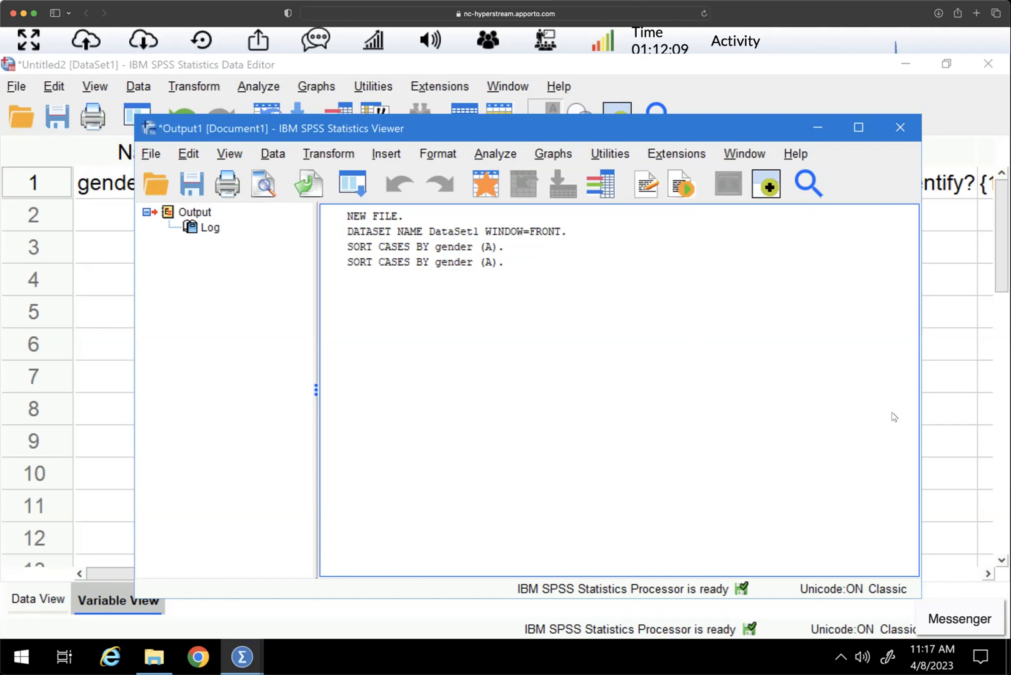
left_click(448, 253)
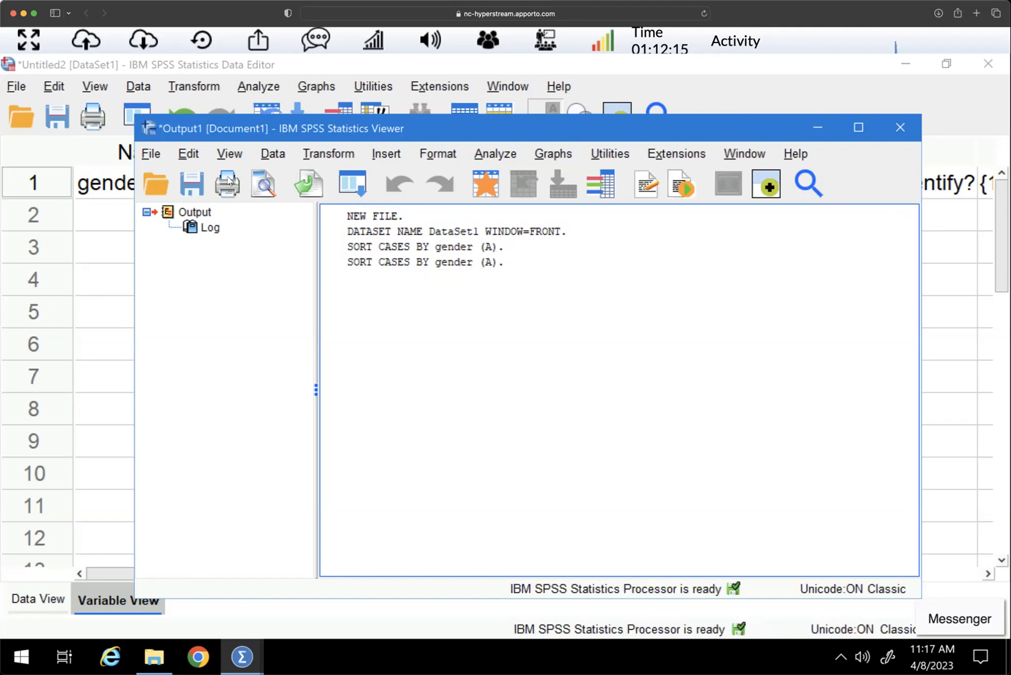
Inspect the General and Viewer options, including the display of commands in the log, and close them
left_click(188, 154)
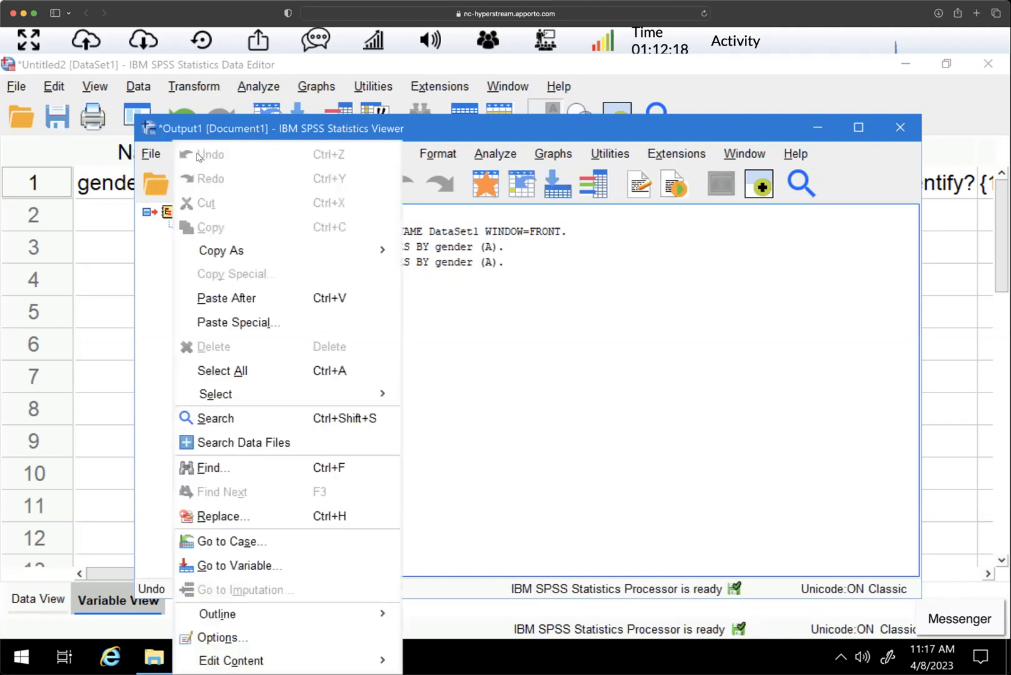
left_click(222, 639)
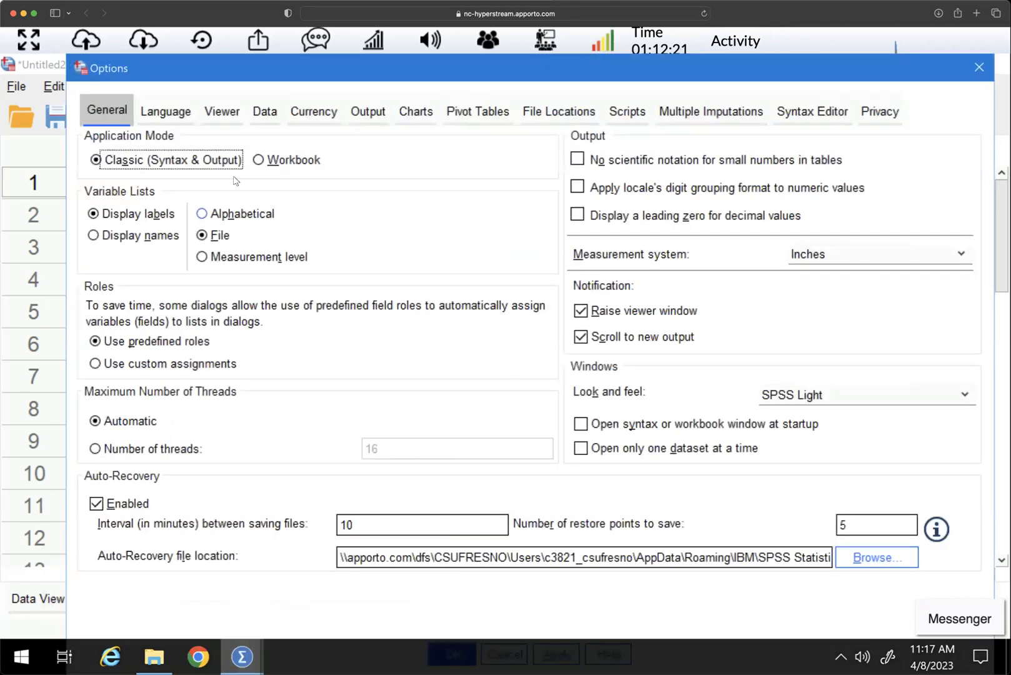
left_click(222, 116)
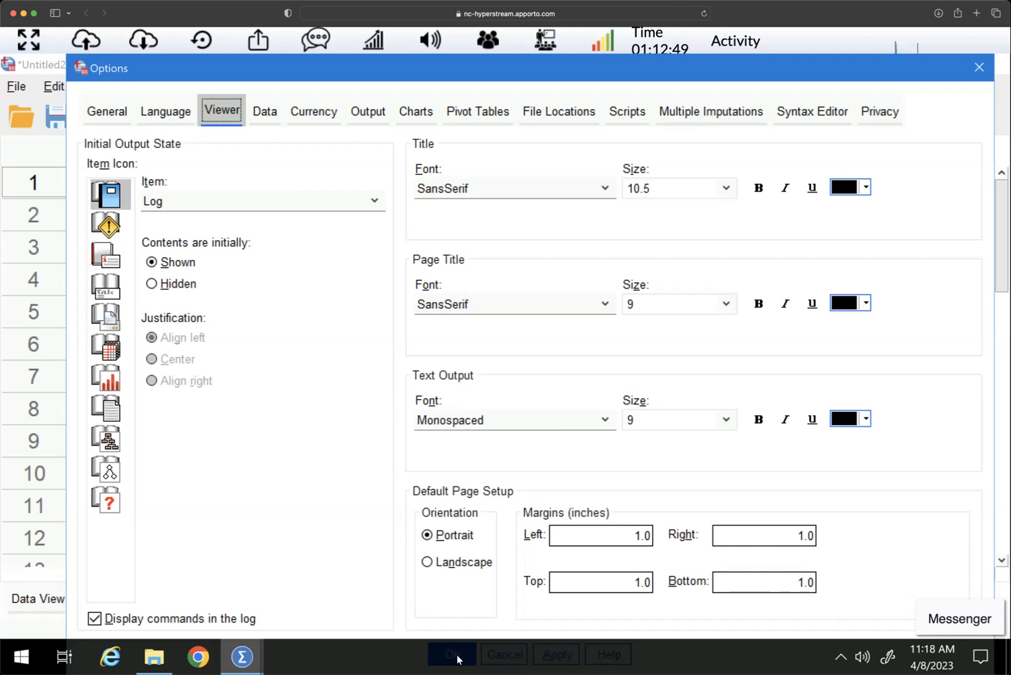
left_click(979, 68)
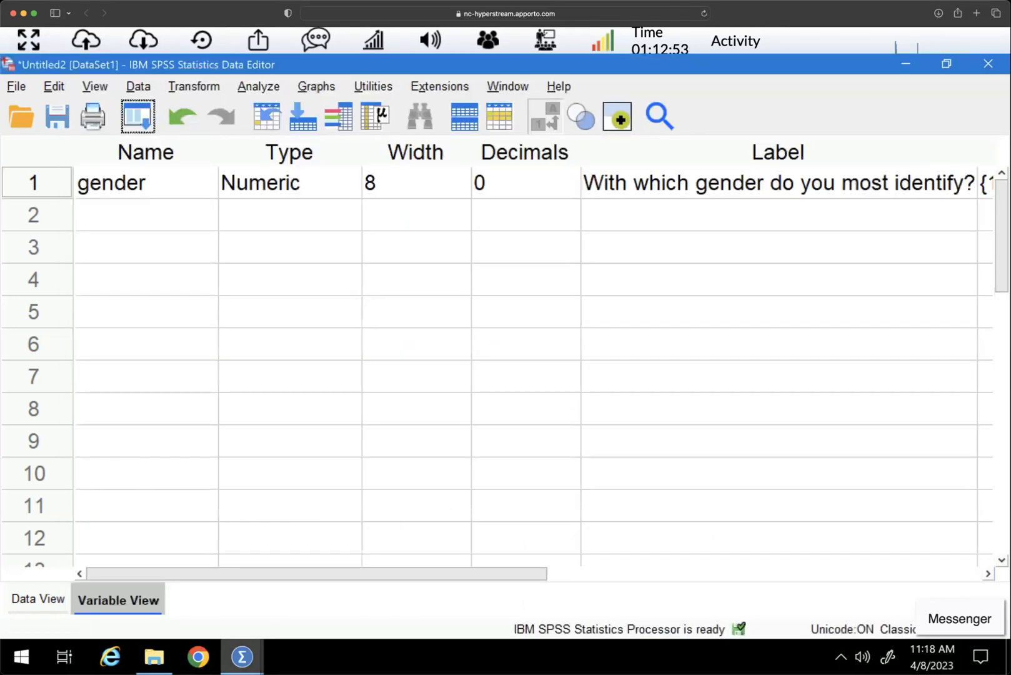
Reread the SORT CASES commands in the output log and return to the Data Editor
mouse_move(241, 656)
left_click(173, 581)
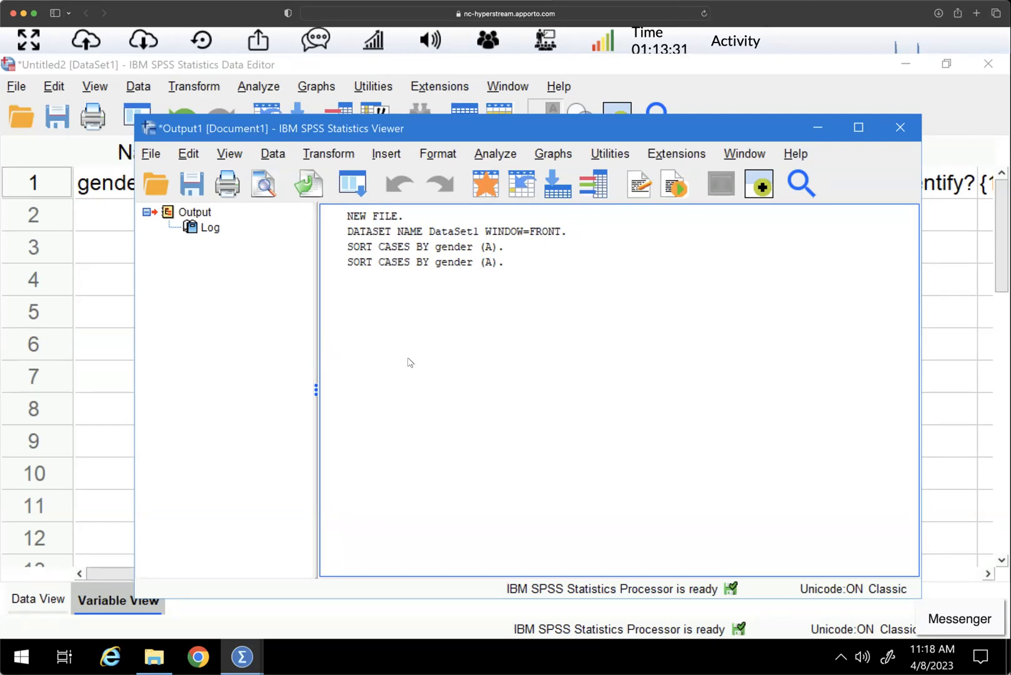
left_click(409, 264)
left_click(648, 71)
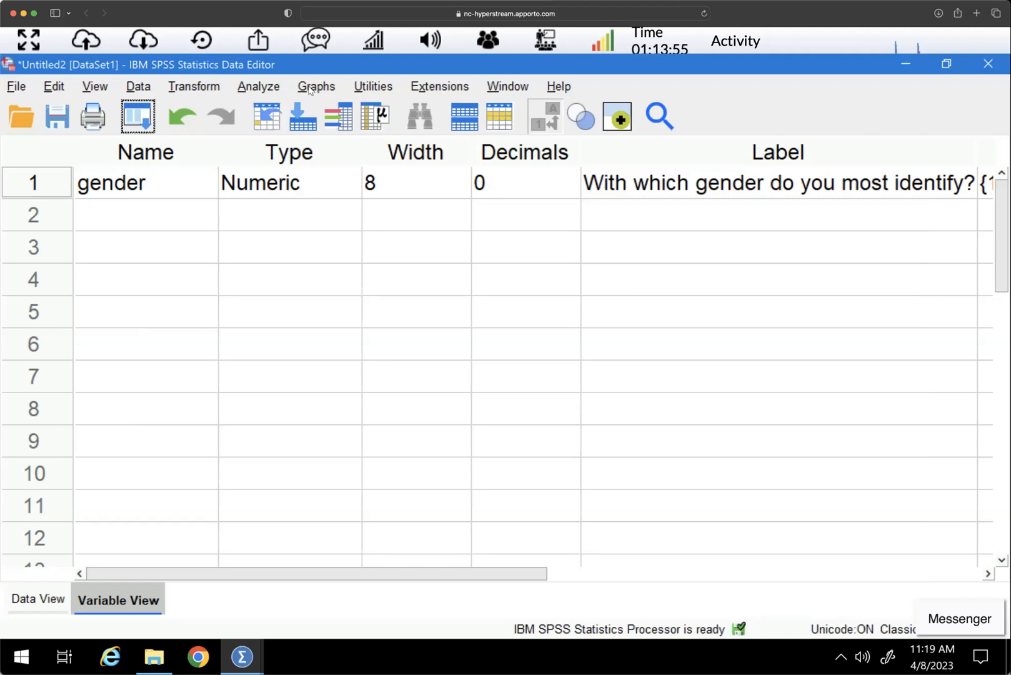
Run a Frequencies analysis on the gender variable with frequency tables displayed
left_click(258, 86)
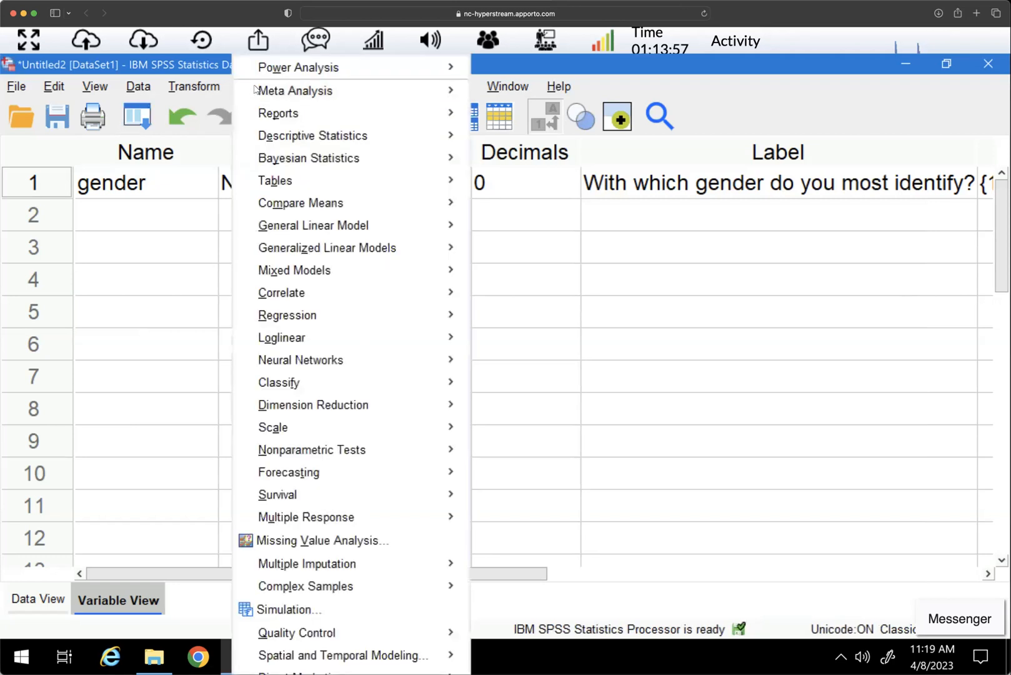
mouse_move(303, 138)
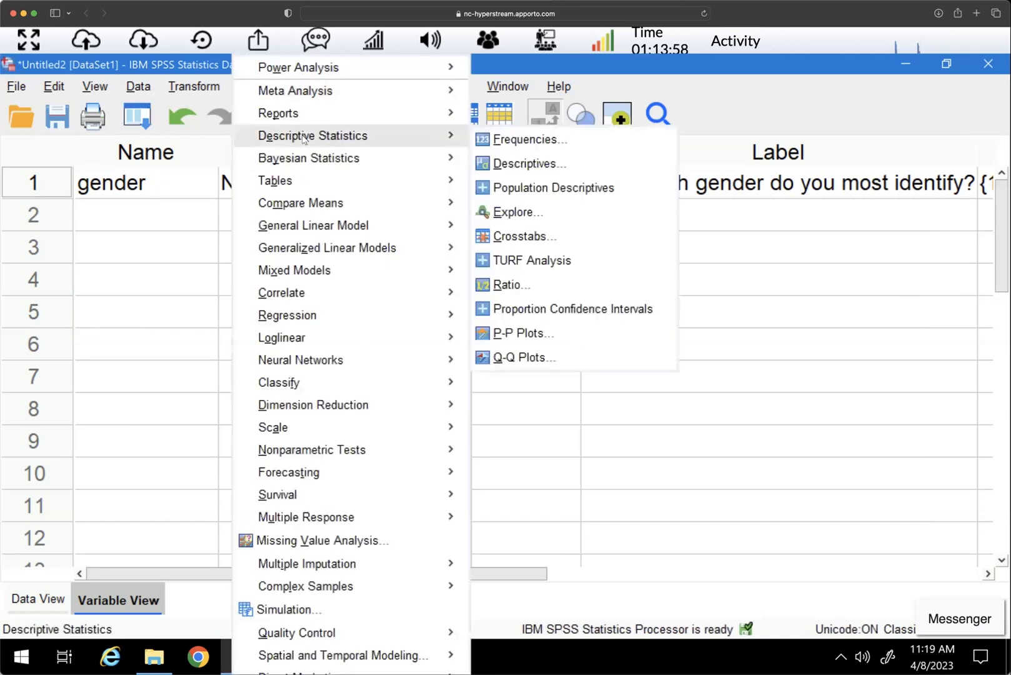
left_click(515, 141)
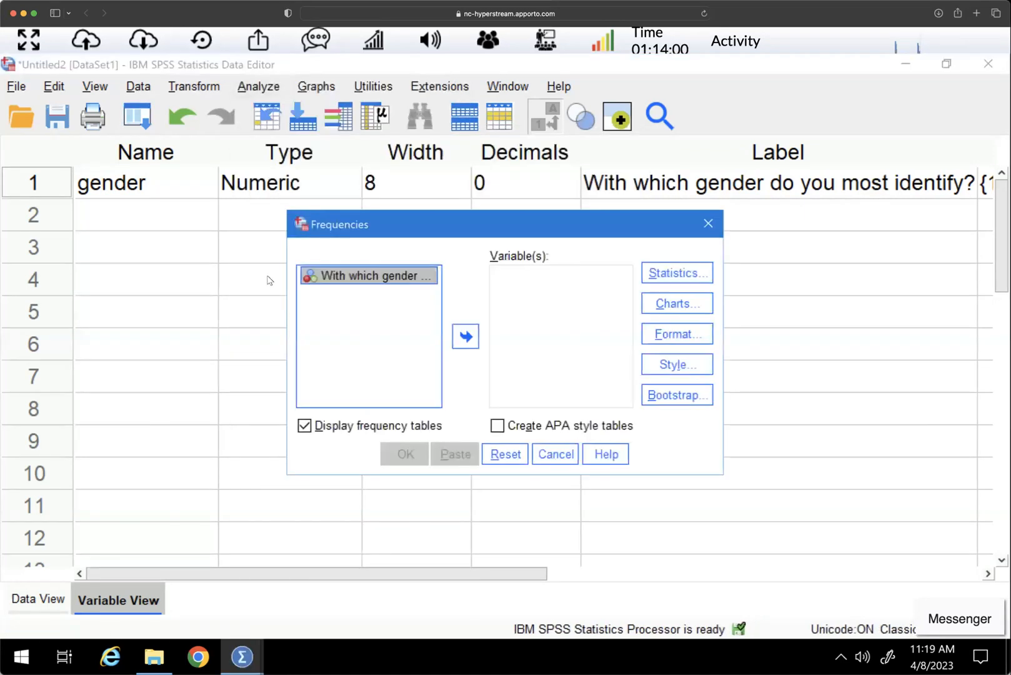
left_click(466, 336)
left_click(405, 454)
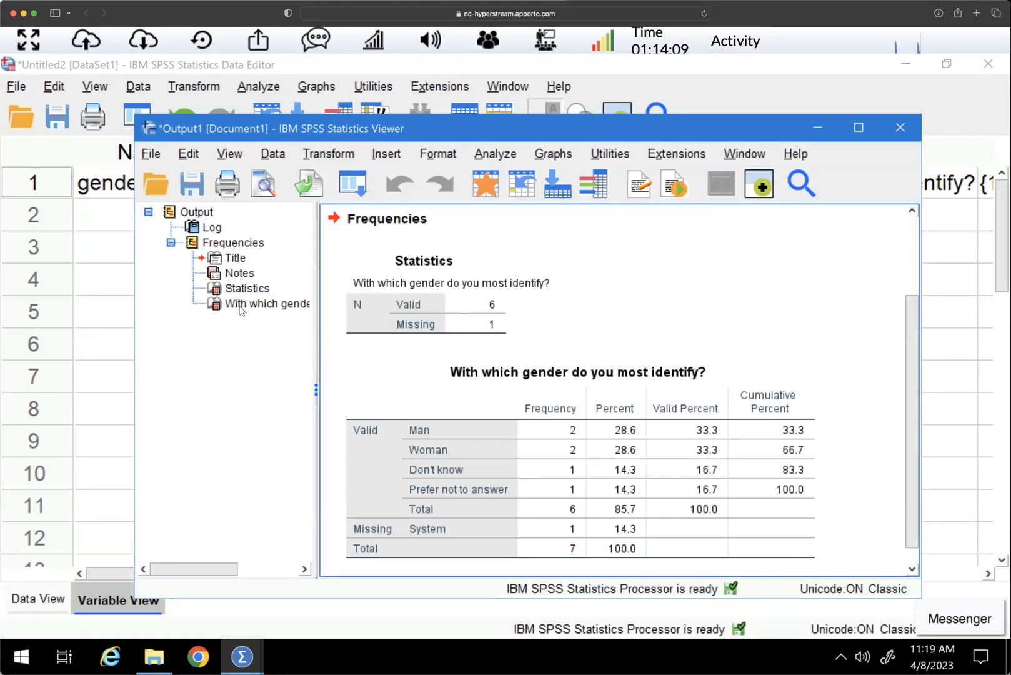
Browse the output outline from the title and log to the gender frequency table, and examine the whole output
left_click(237, 263)
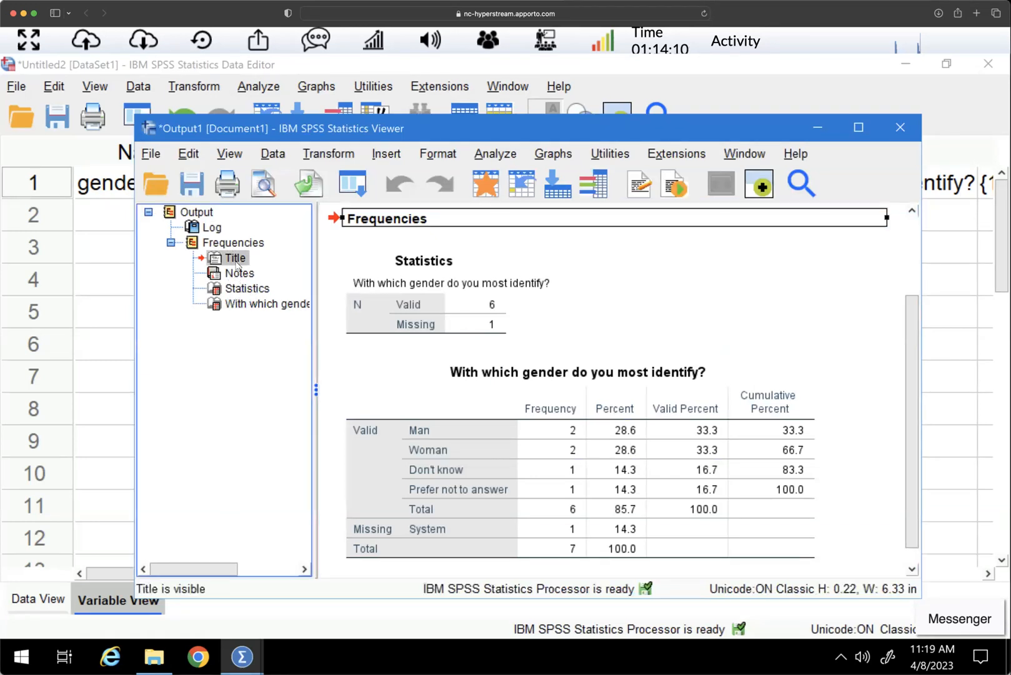
left_click(215, 231)
left_click(241, 304)
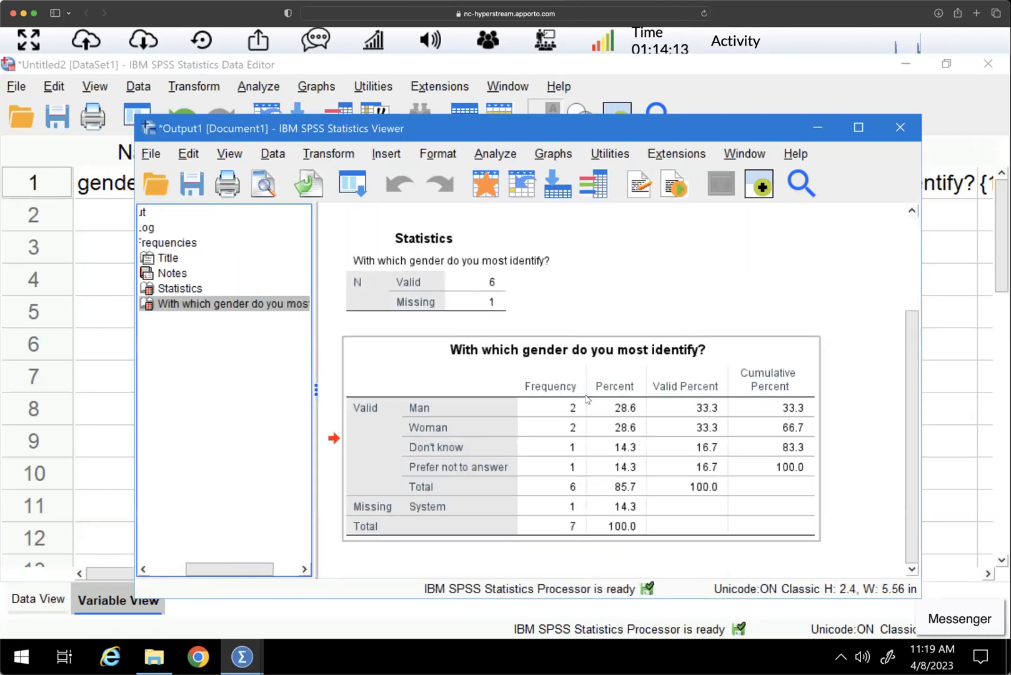
left_click(196, 212)
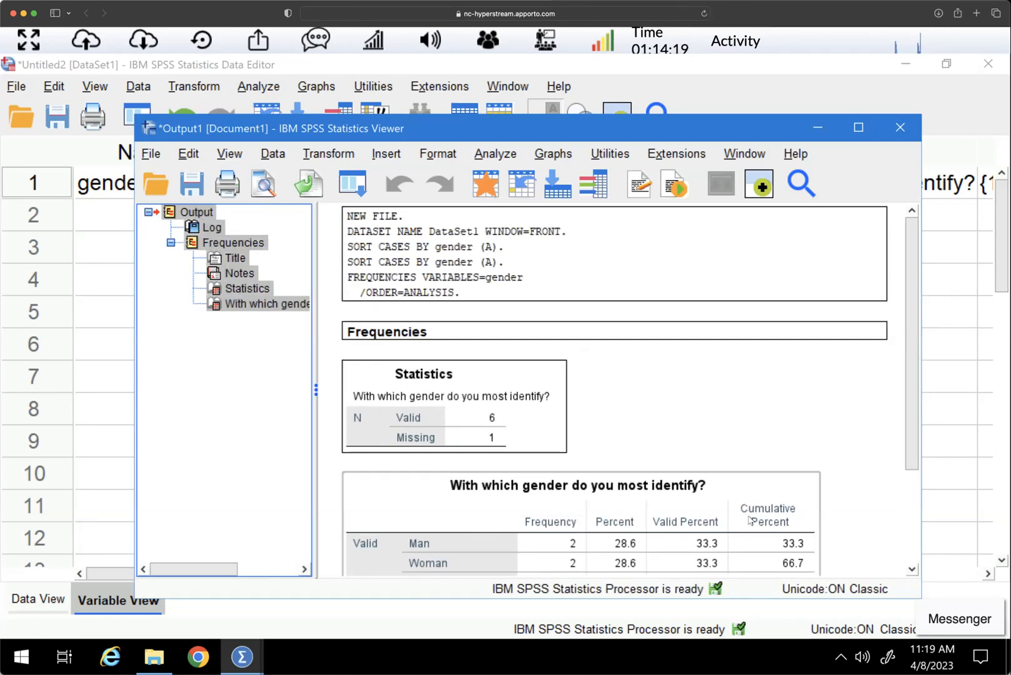
left_click_drag(914, 390, 906, 492)
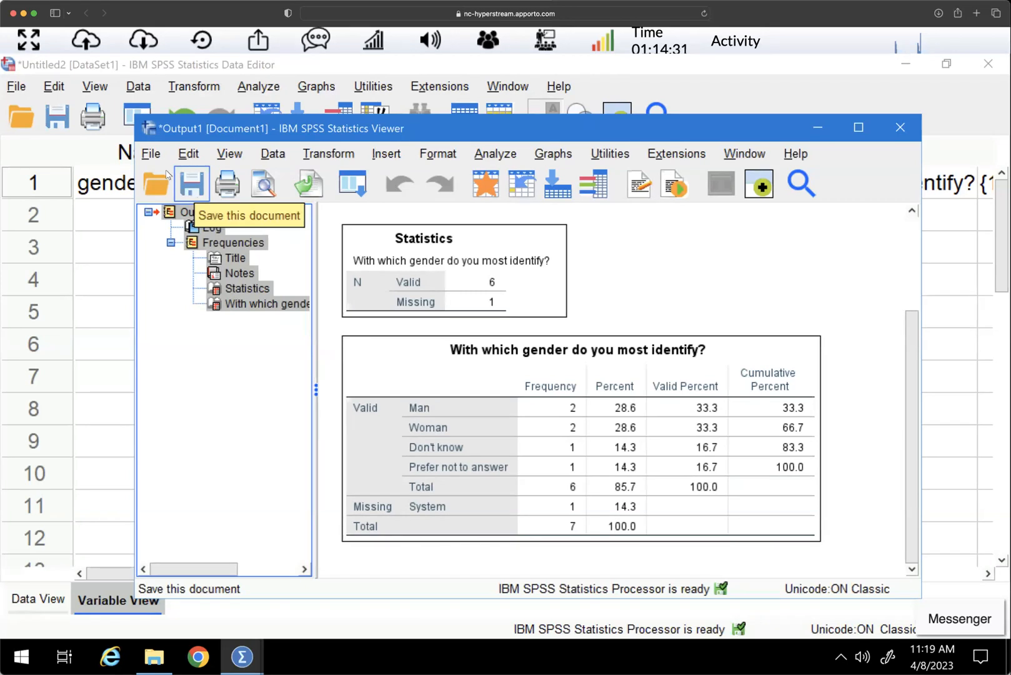
Review the Export Output settings for the document type and file name, and close them without exporting
left_click(151, 153)
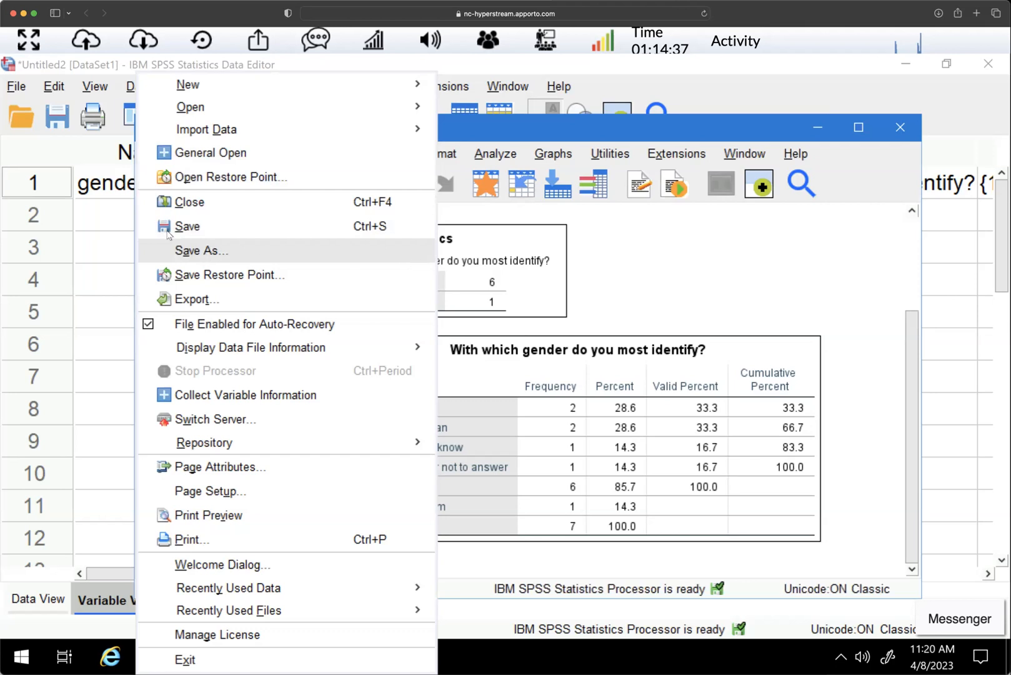
left_click(194, 302)
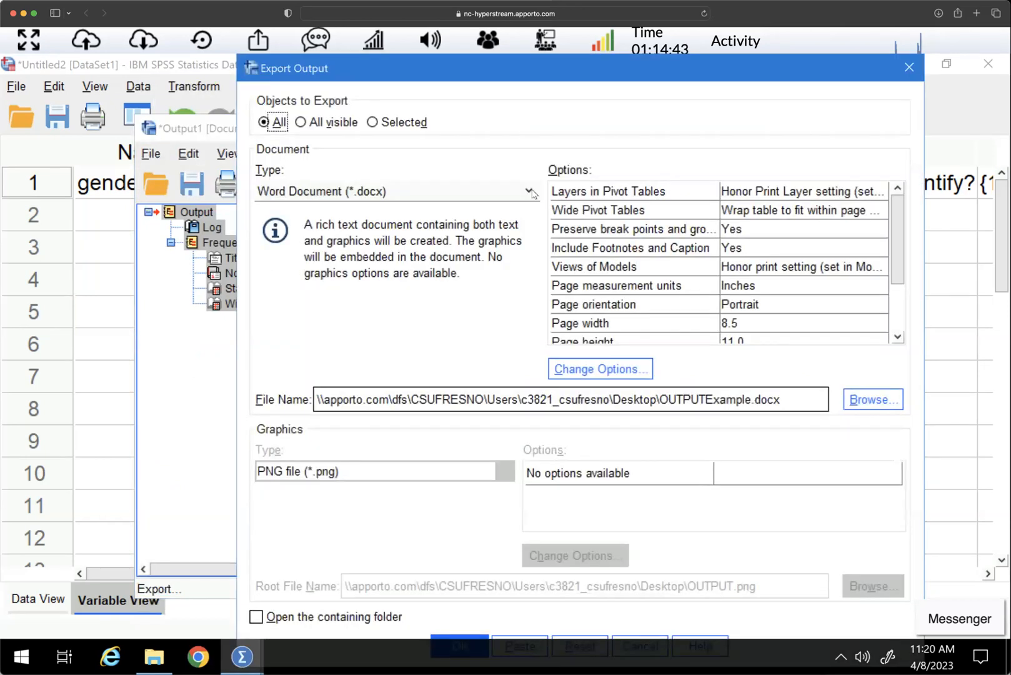
left_click(532, 192)
left_click(719, 360)
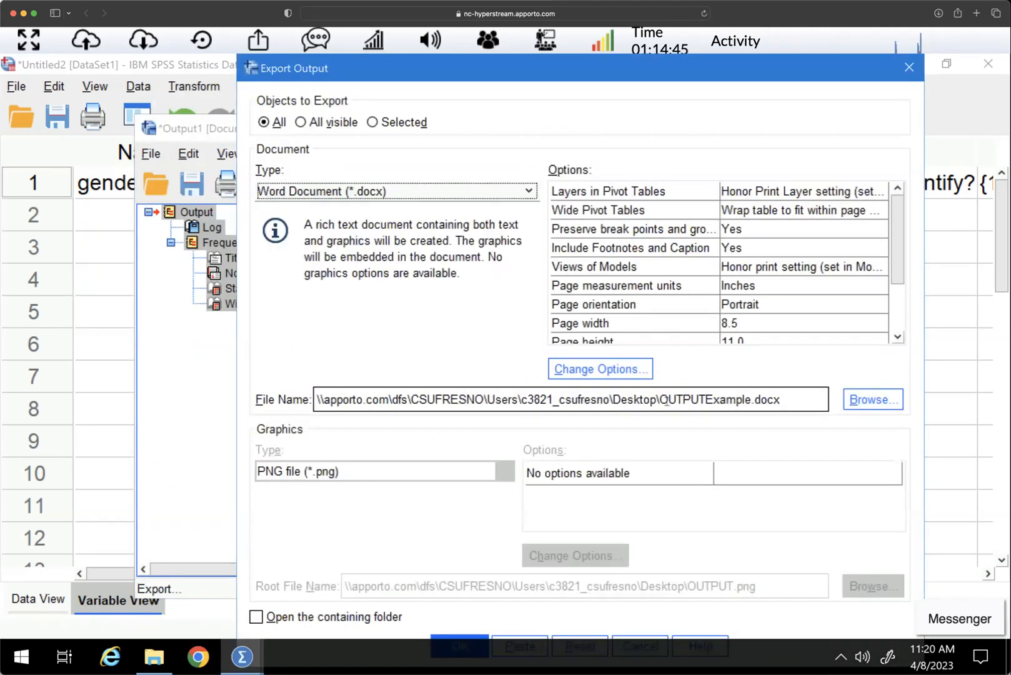
double_click(720, 405)
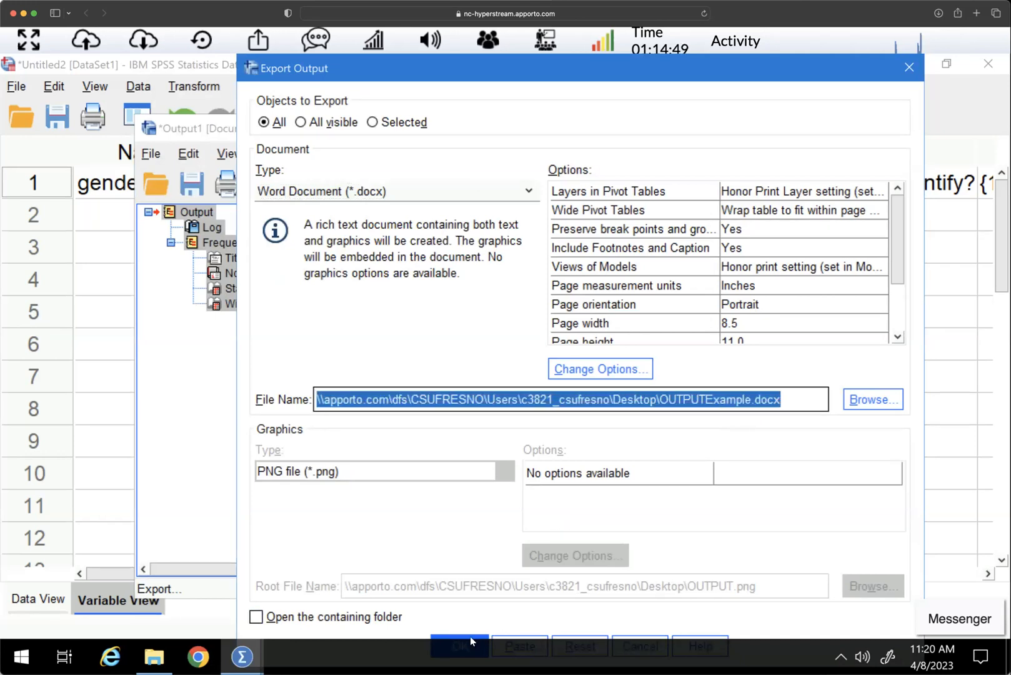
left_click(909, 69)
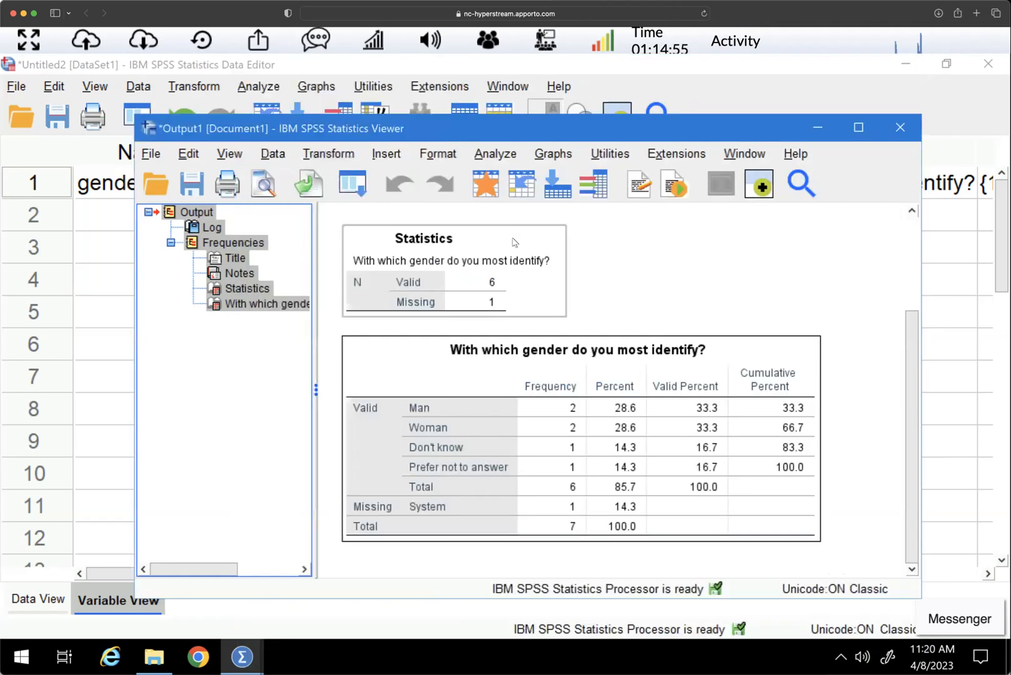
Select the log containing the FREQUENCIES syntax in the output for inspection
left_click(687, 292)
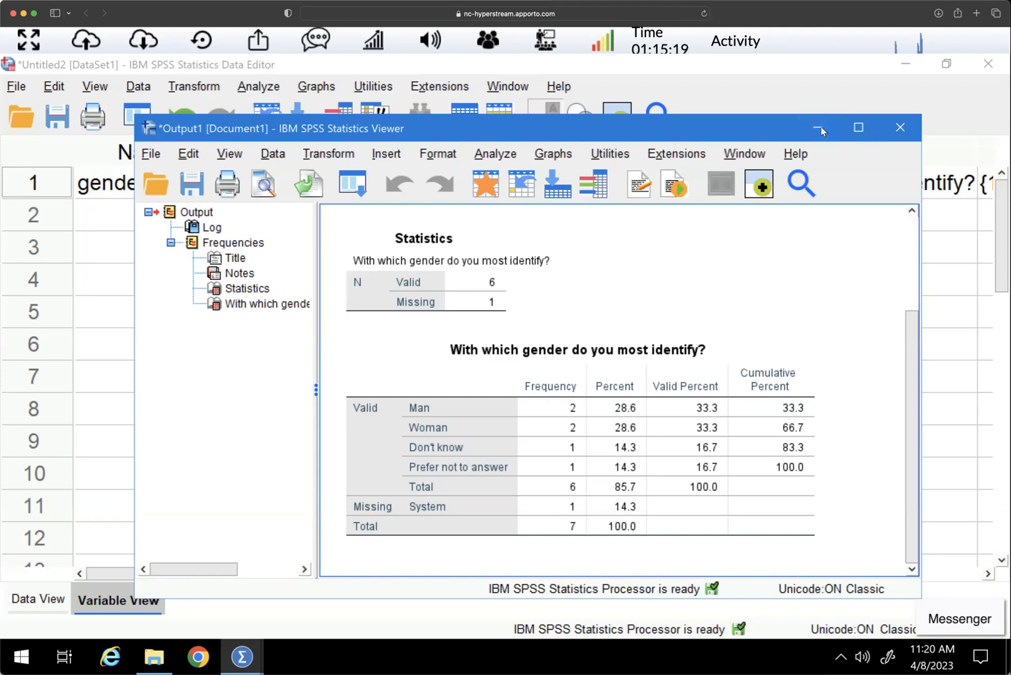
scroll(534, 273, "up", 4)
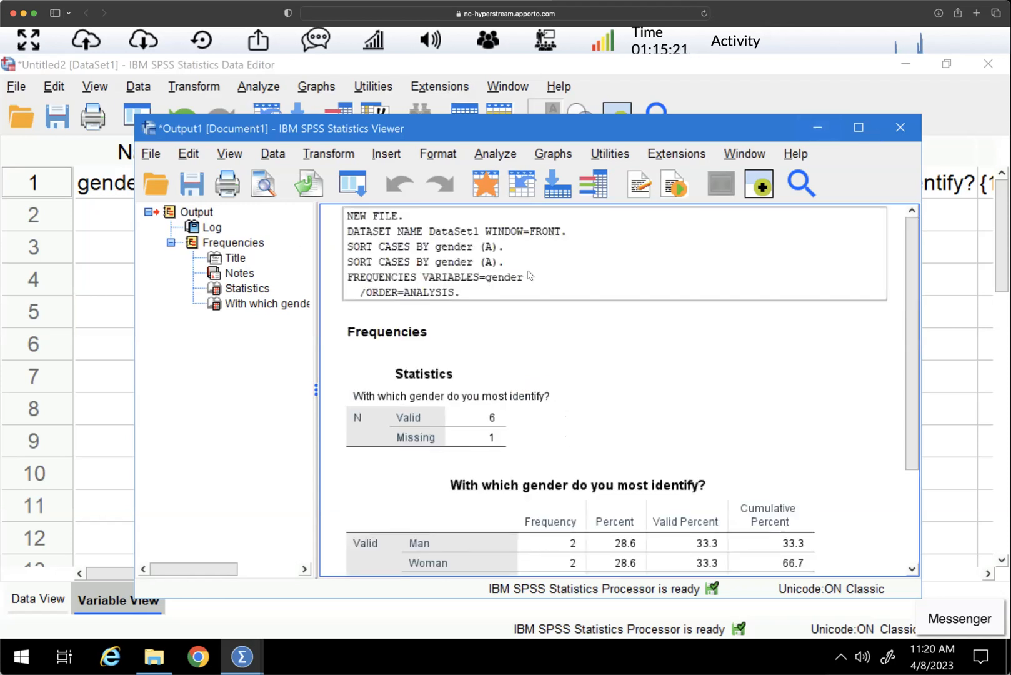
right_click(435, 284)
left_click(458, 323)
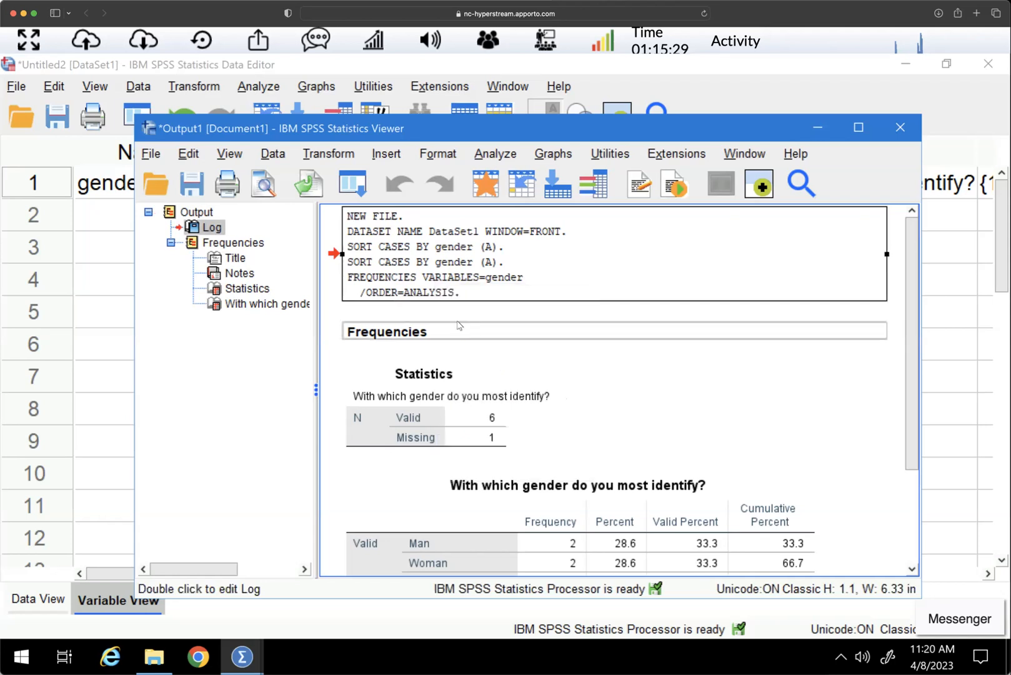
Examine the Title, Notes and Frequencies entries in the output outline, collapsing and re-expanding the Frequencies group
left_click(236, 259)
left_click(245, 275)
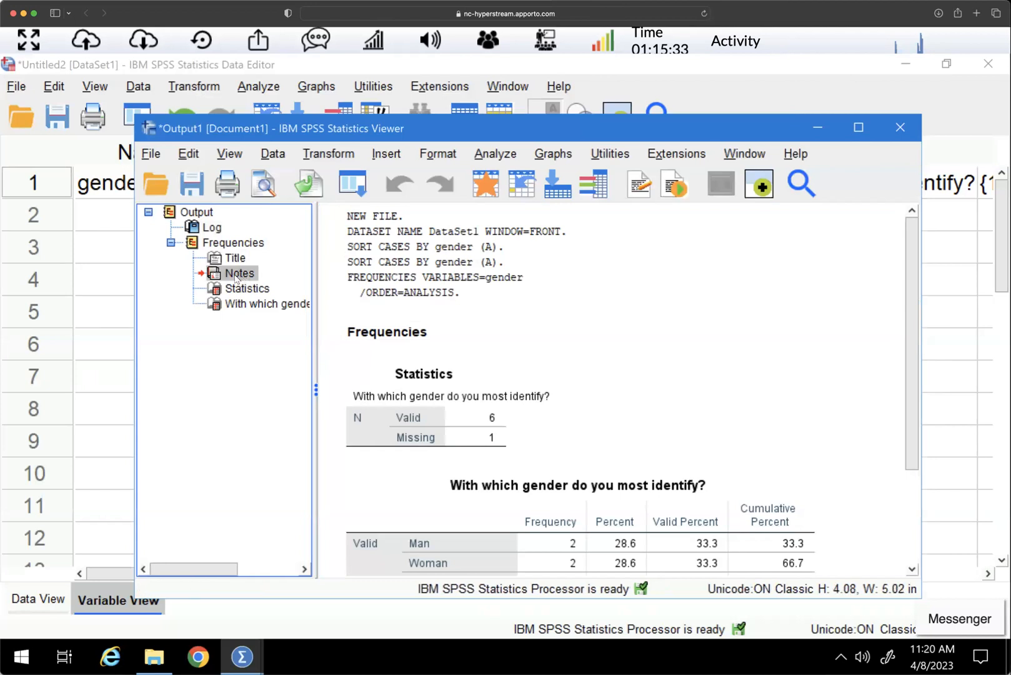
left_click(232, 243)
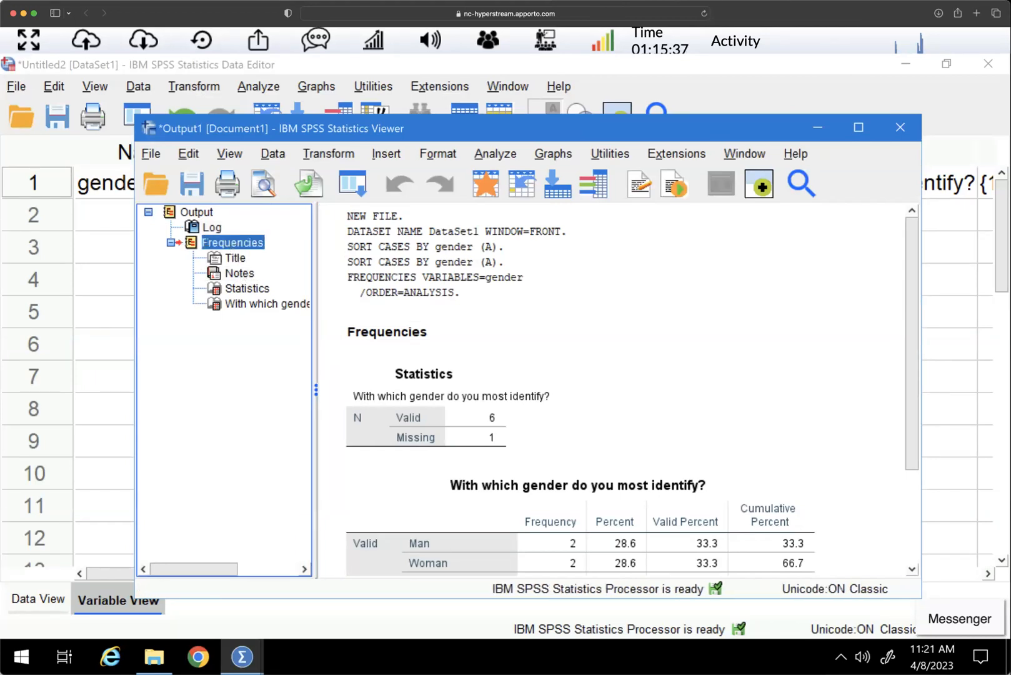
left_click(211, 242)
double_click(224, 242)
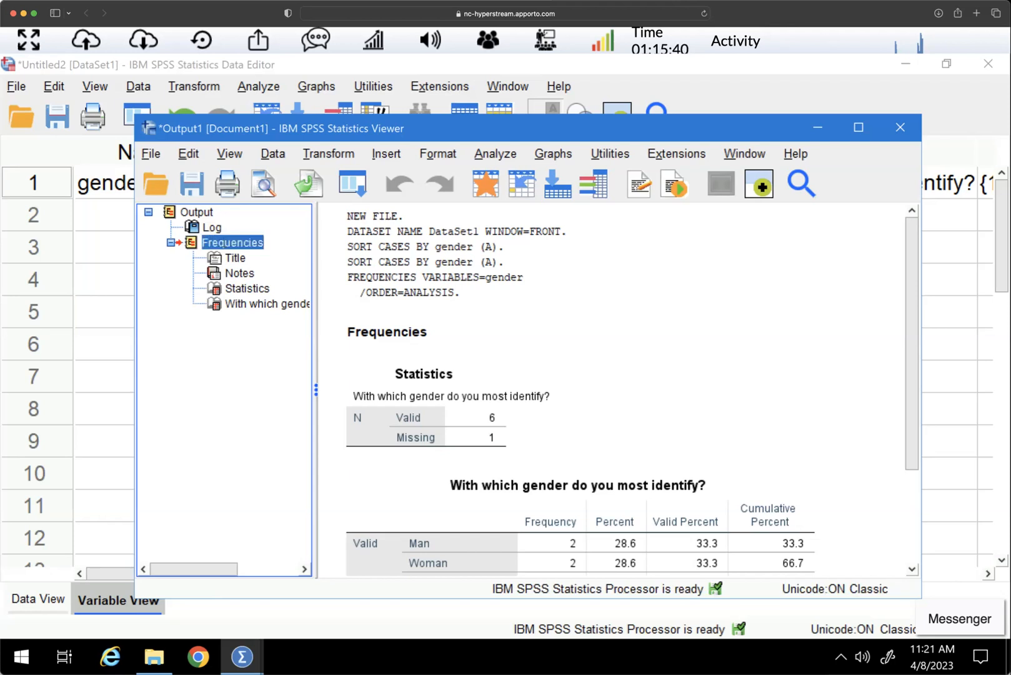
left_click(232, 242)
left_click_drag(207, 243, 303, 306)
left_click(170, 243)
left_click(171, 243)
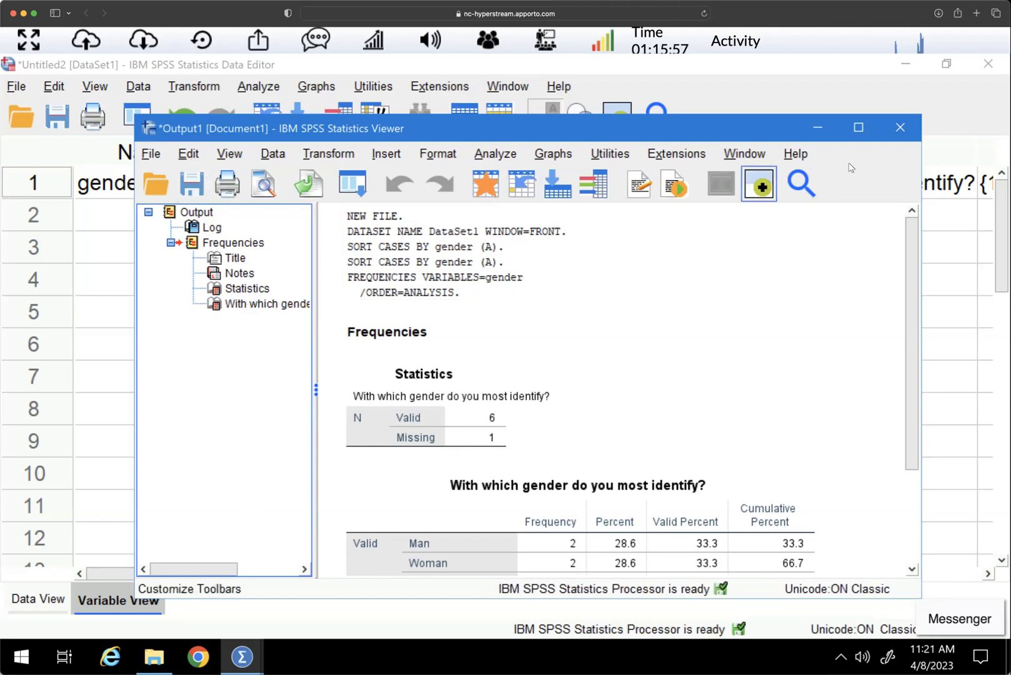
Minimize the output viewer, create a new syntax file, and paste the copied log commands into it
left_click(818, 133)
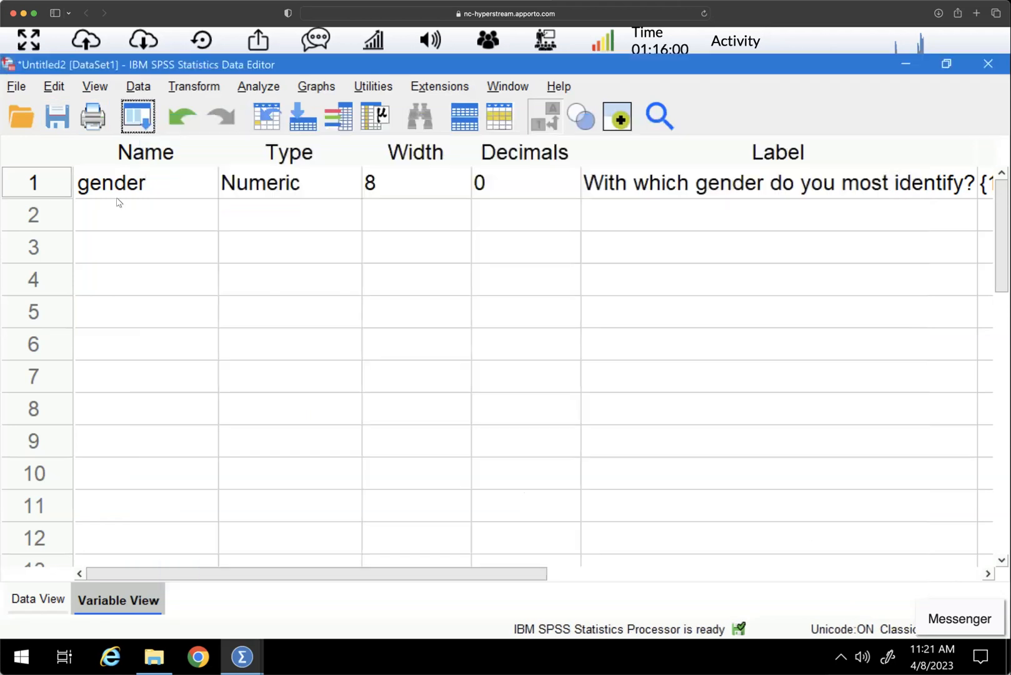
left_click(17, 88)
mouse_move(20, 91)
mouse_move(73, 67)
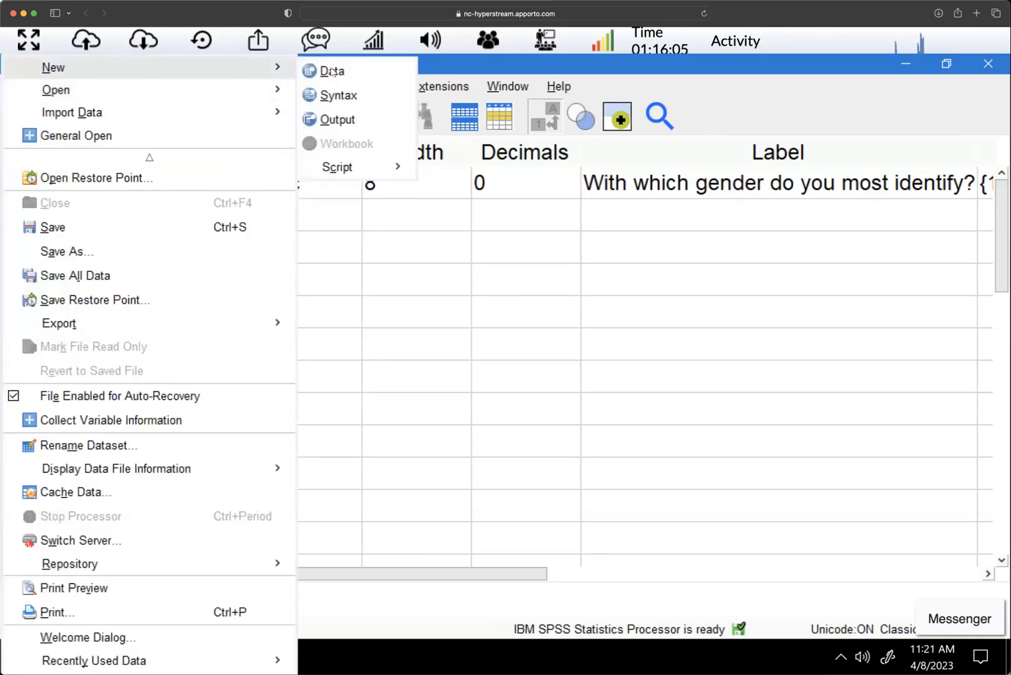
left_click(339, 96)
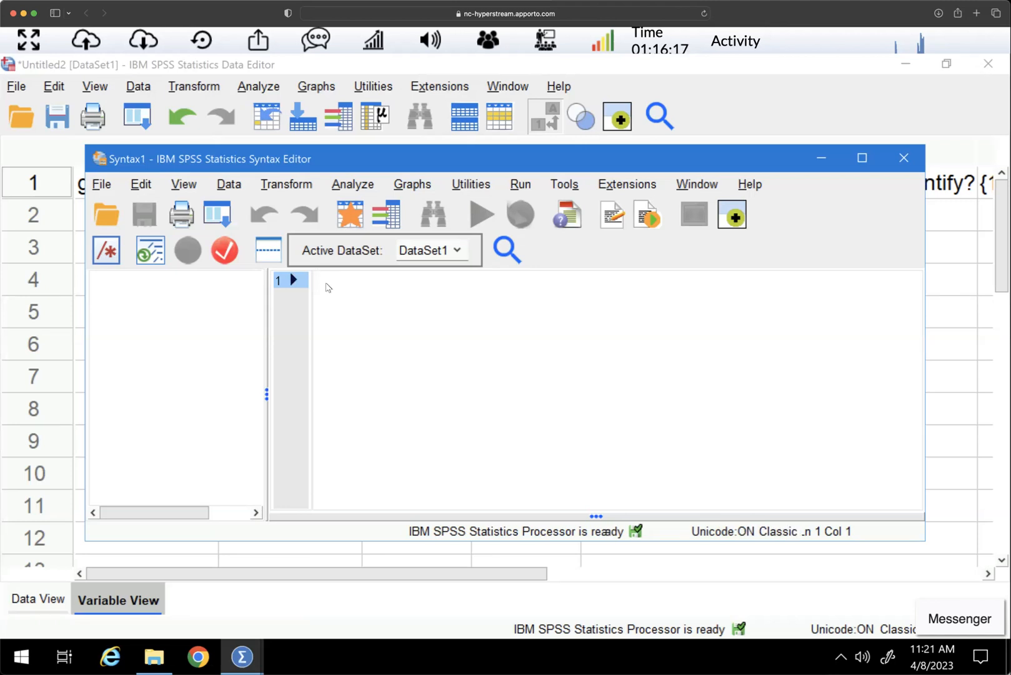
right_click(325, 283)
left_click(353, 345)
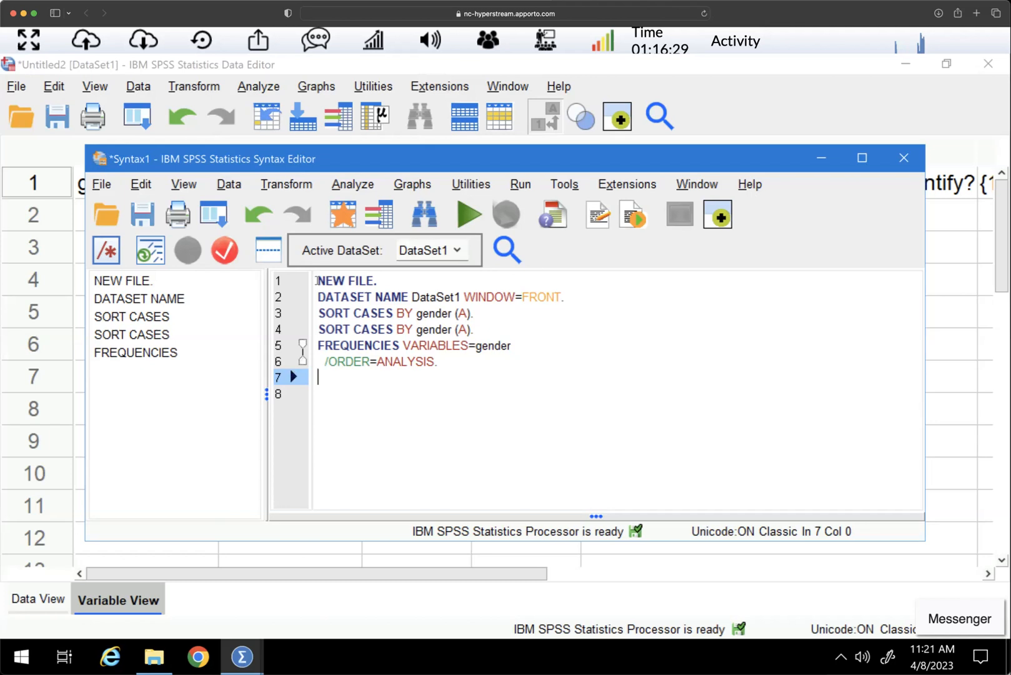
Select all the pasted syntax from NEW FILE through the FREQUENCIES command and run it
left_click_drag(316, 281, 463, 357)
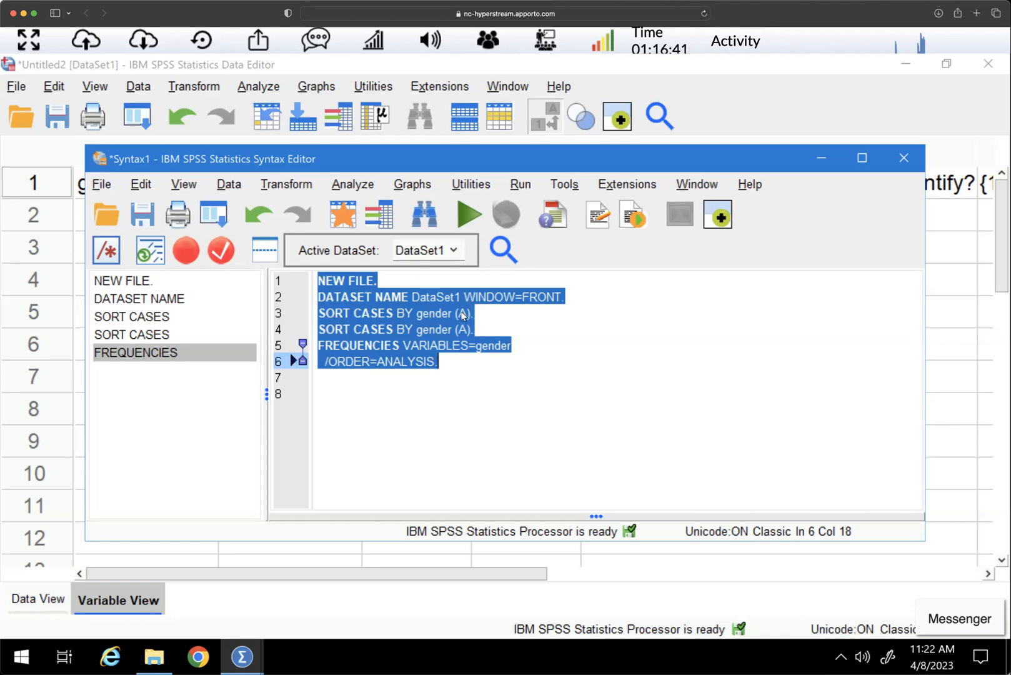
left_click(378, 281)
left_click_drag(317, 280, 415, 406)
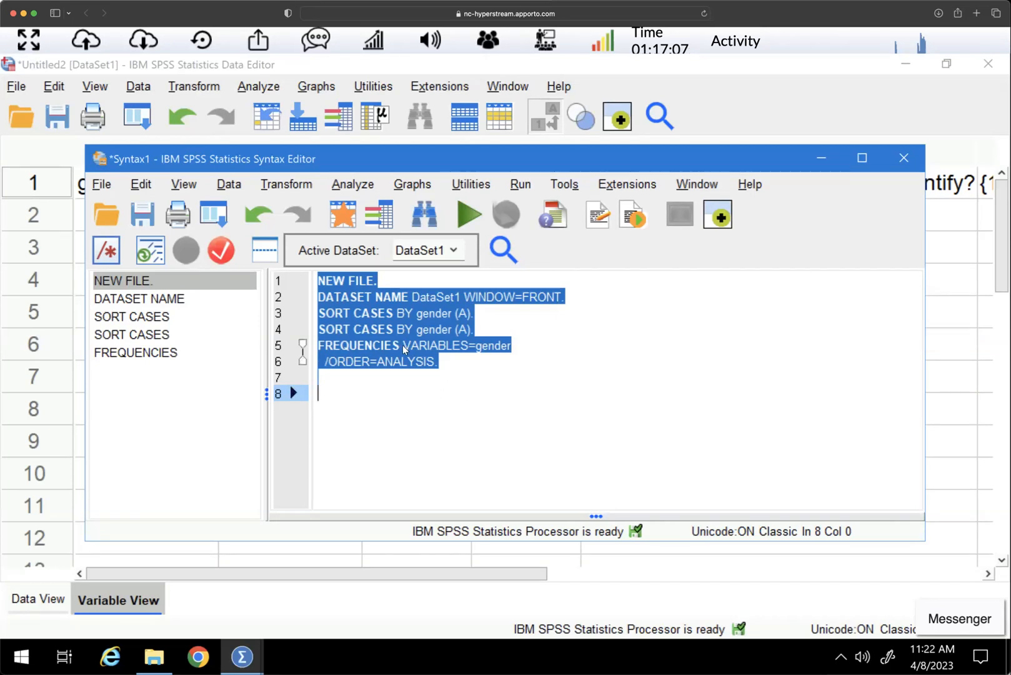
left_click(469, 241)
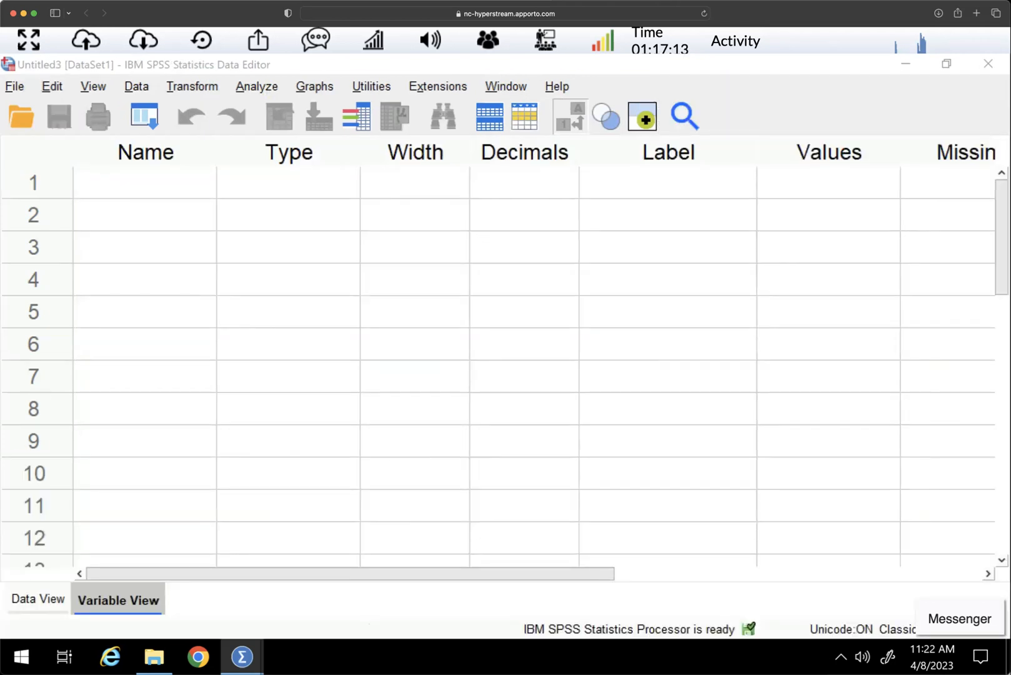
Bring up the output viewer and examine the Dataset Name section, its warnings and the log produced by the syntax run
mouse_move(242, 656)
mouse_move(299, 626)
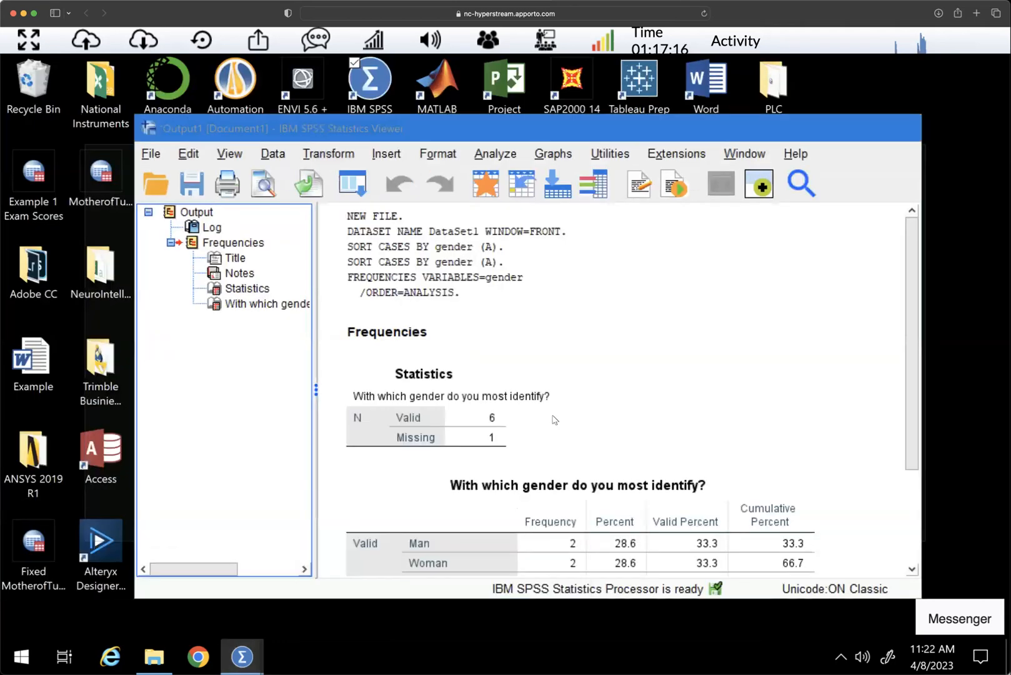
left_click(156, 593)
left_click(218, 333)
scroll(458, 381, "down", 1)
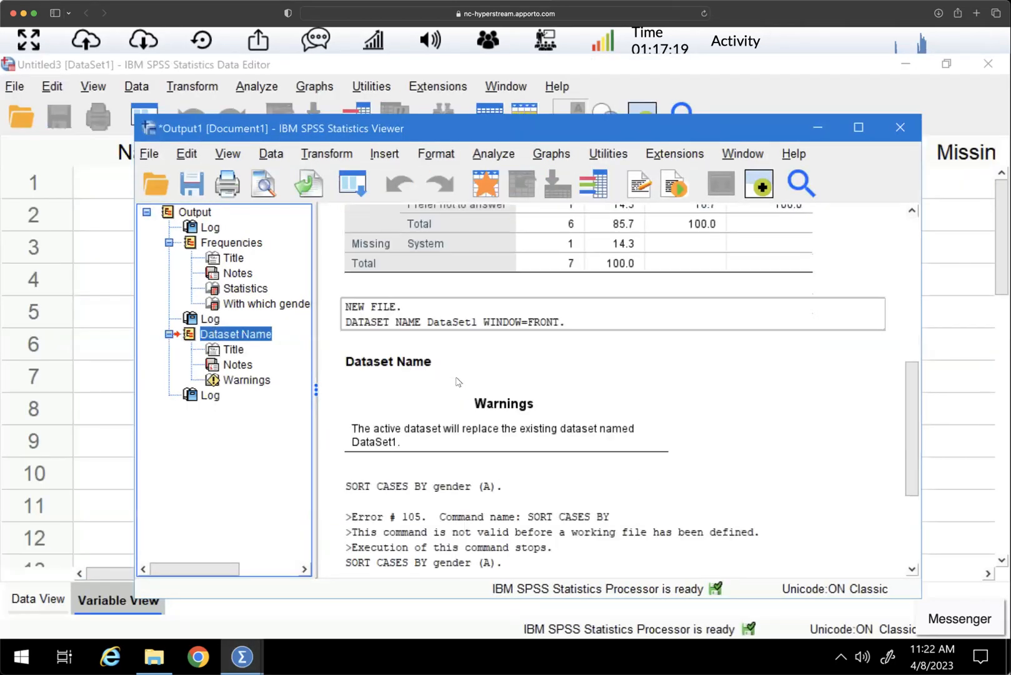
scroll(458, 381, "down", 3)
scroll(455, 372, "up", 10)
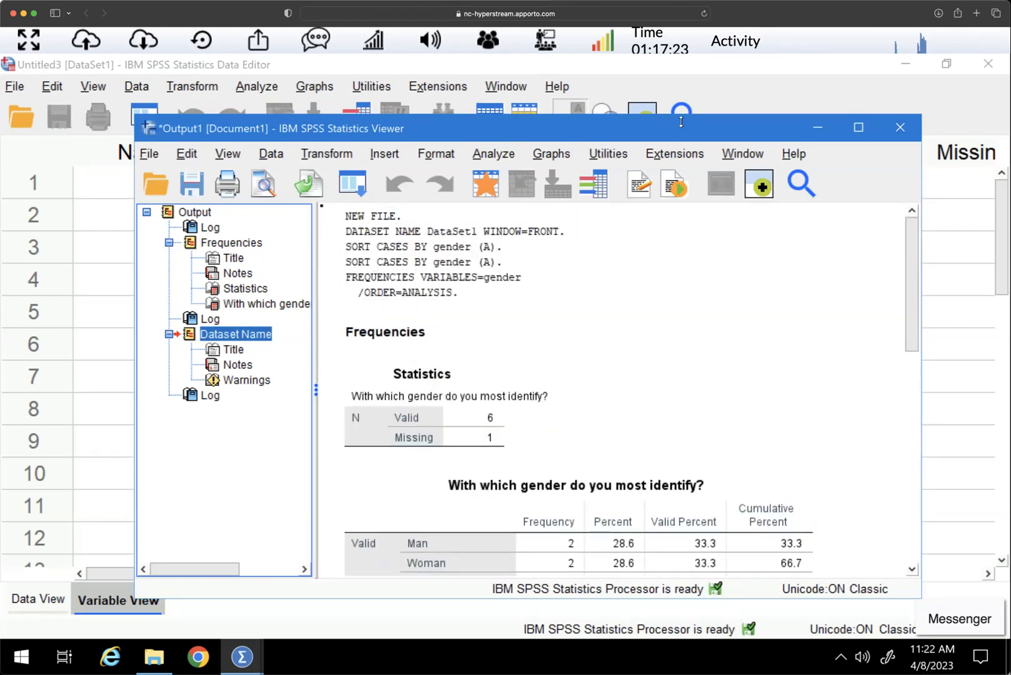
Try to close the empty dataset but decline exiting SPSS, and close the Syntax1 editor without saving its contents
left_click(667, 73)
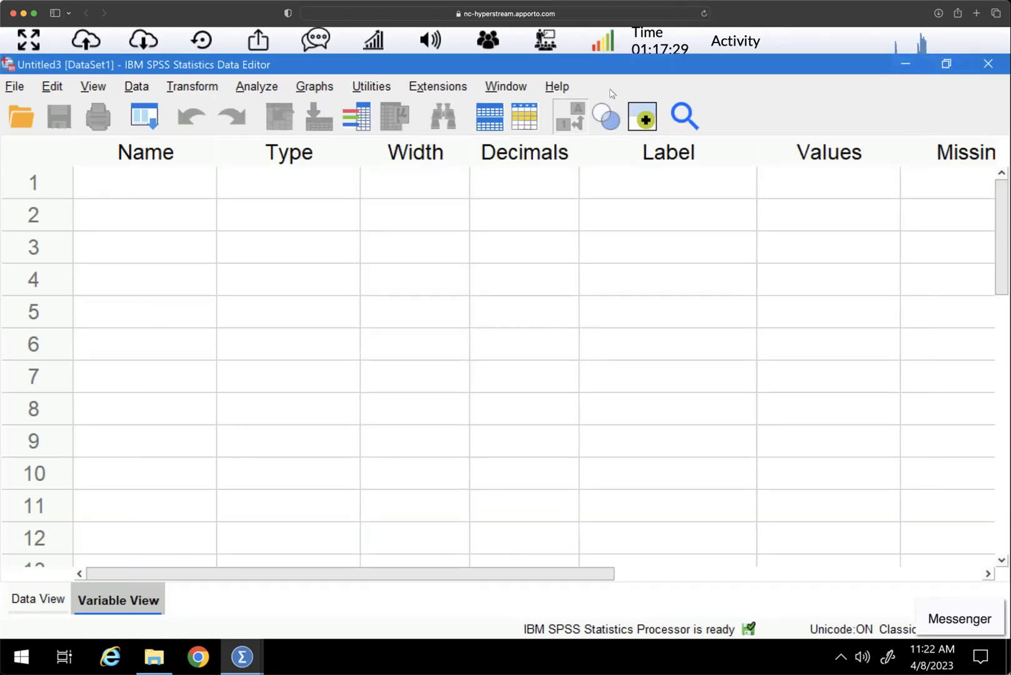
left_click(989, 65)
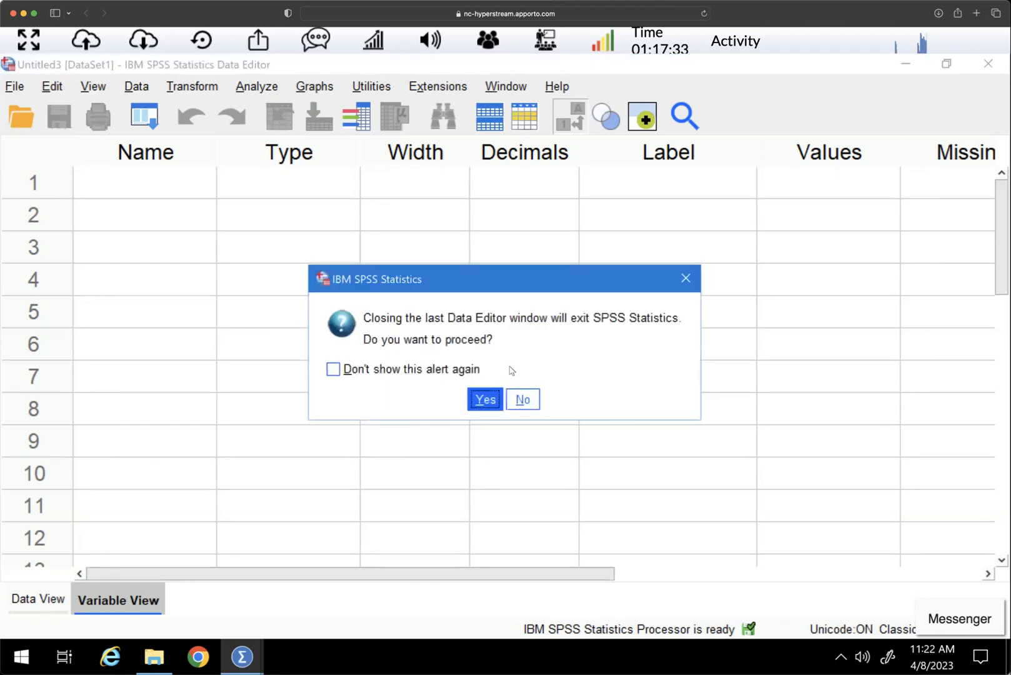
left_click(523, 399)
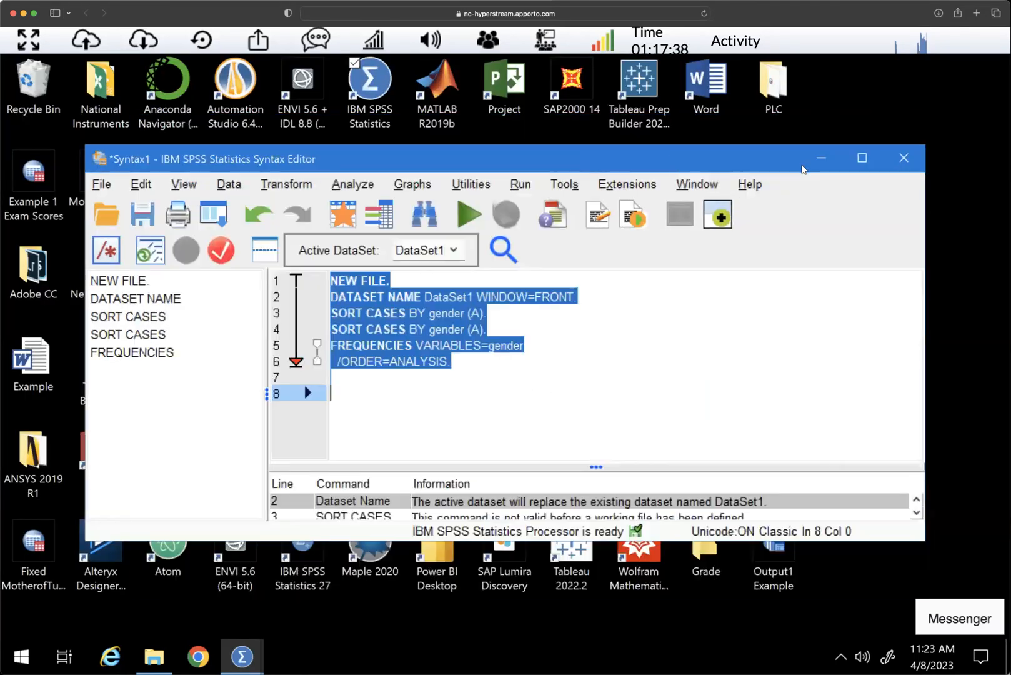
left_click(903, 157)
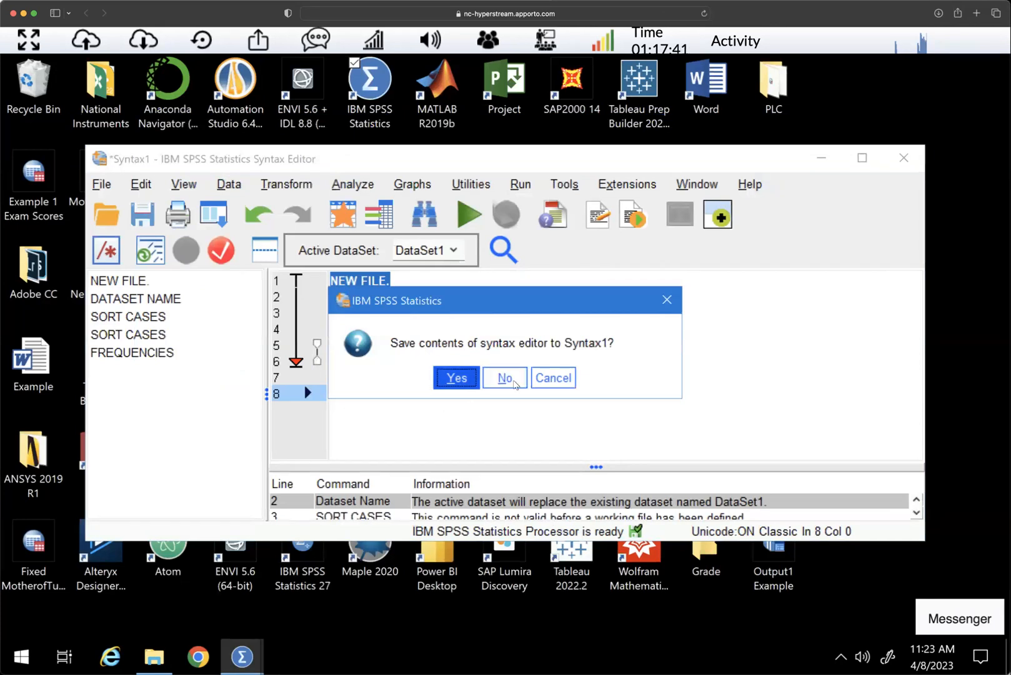
left_click(506, 383)
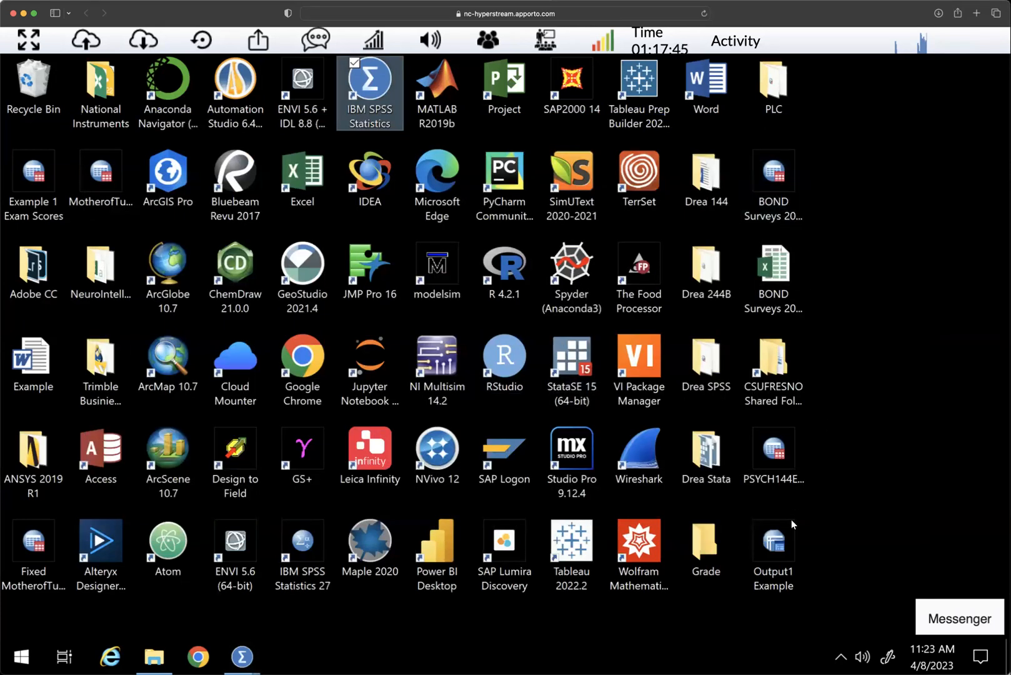
Open the PSYCH144Example.sav dataset from the desktop and review the gender variable's value labels without changing them
left_click(776, 451)
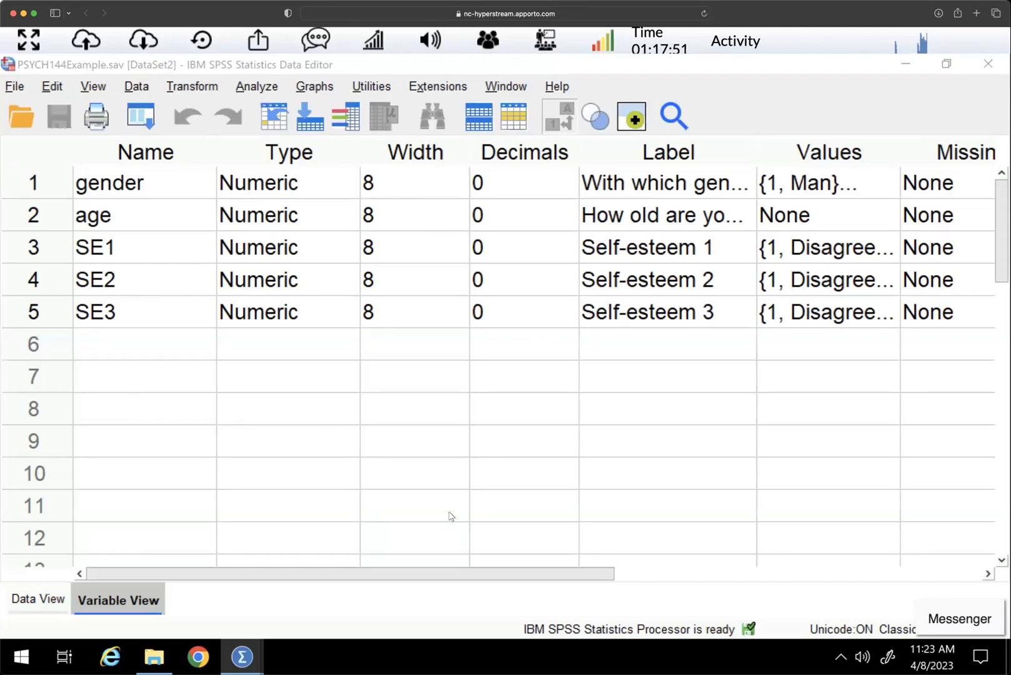
left_click_drag(406, 576, 368, 601)
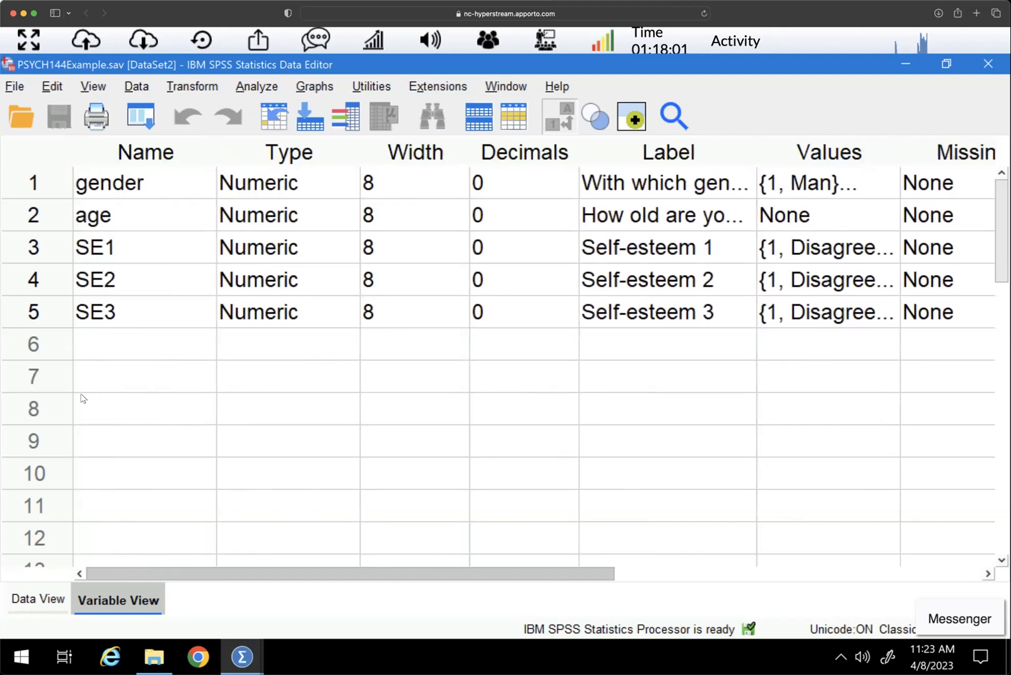
left_click(36, 182)
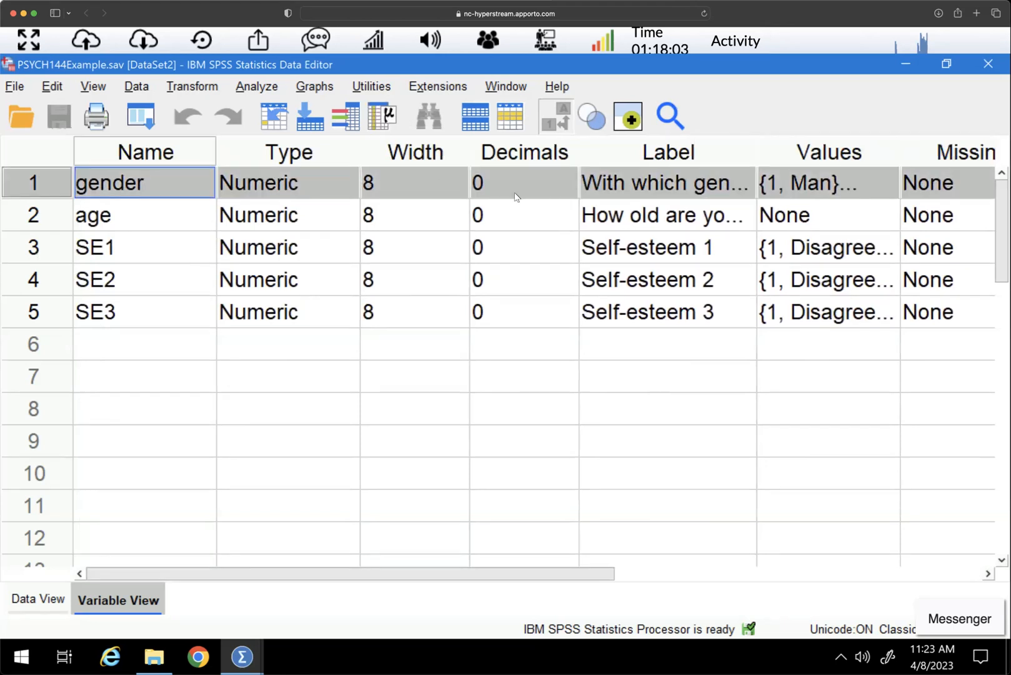
left_click(881, 188)
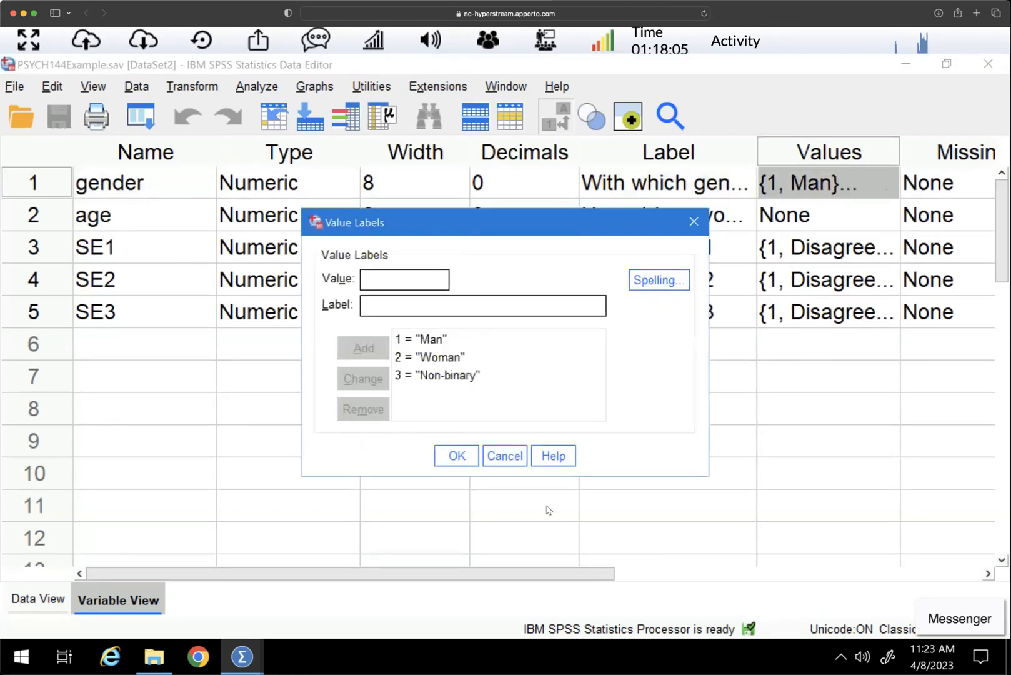
left_click(505, 456)
Review the age variable's definition and the value labels of the SE1 variable
left_click(63, 221)
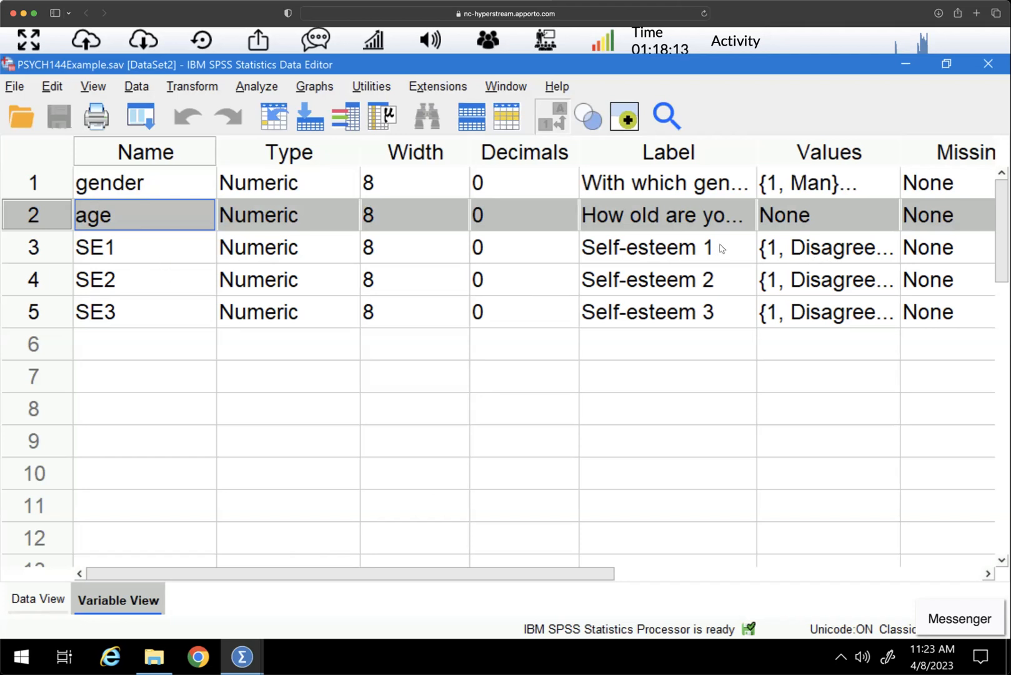
left_click(894, 250)
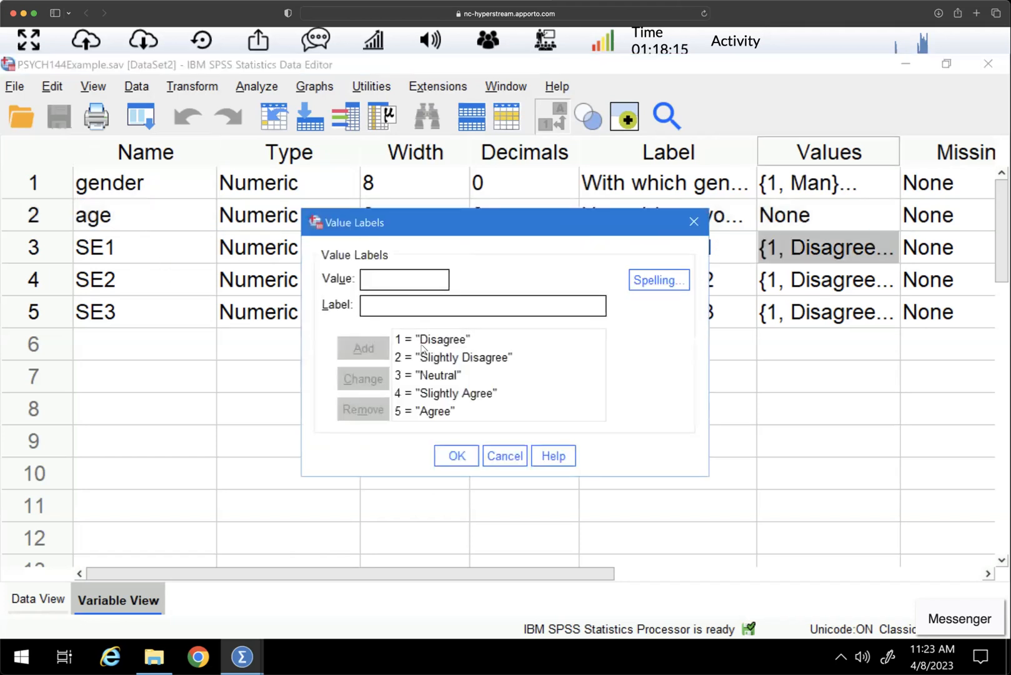
left_click(444, 461)
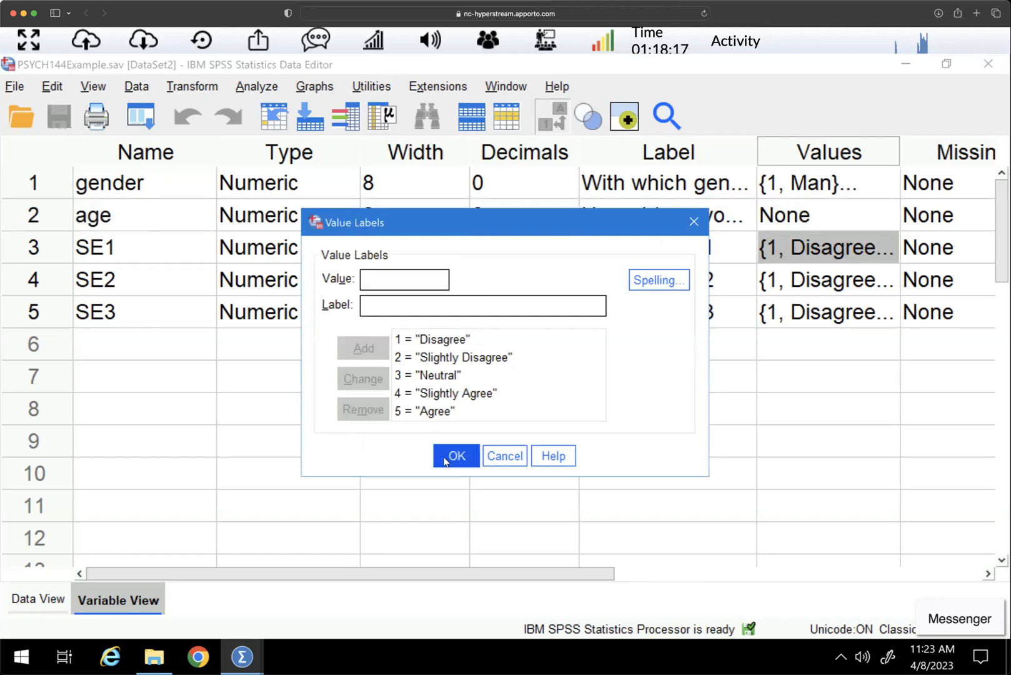
left_click(445, 461)
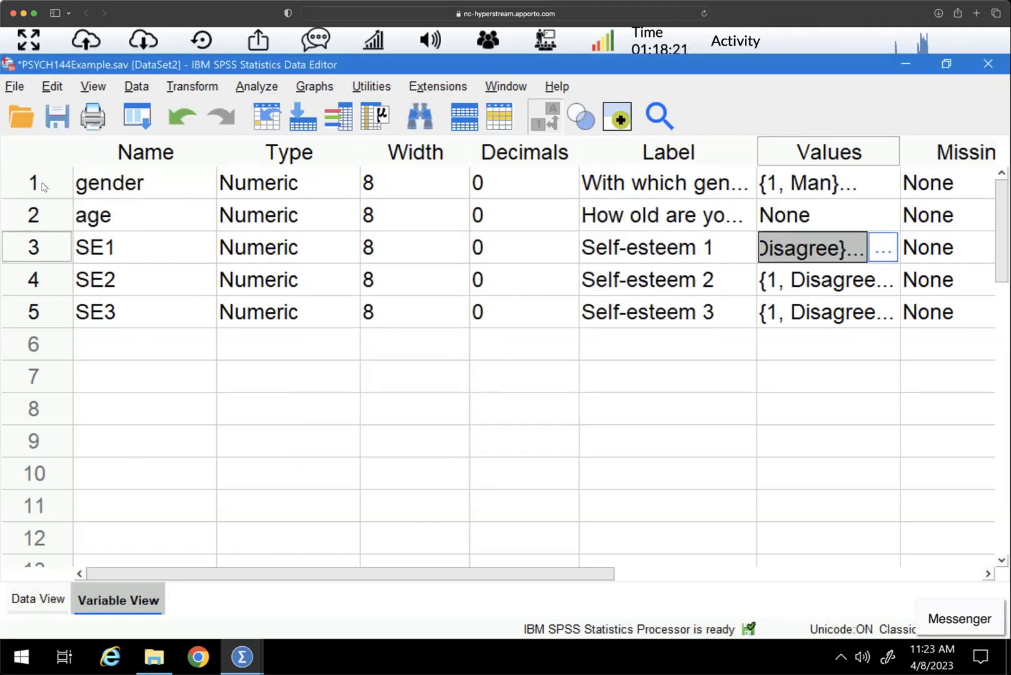
Show the dataset's case data from the gender column onward, displaying numeric codes instead of value labels
double_click(34, 247)
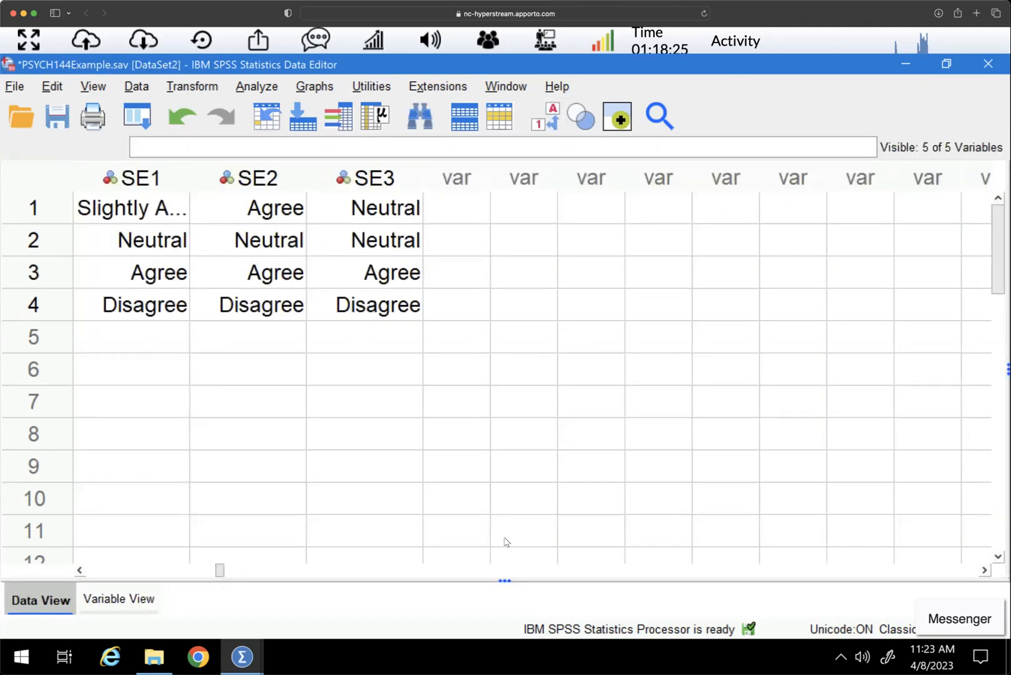
left_click_drag(225, 570, 46, 581)
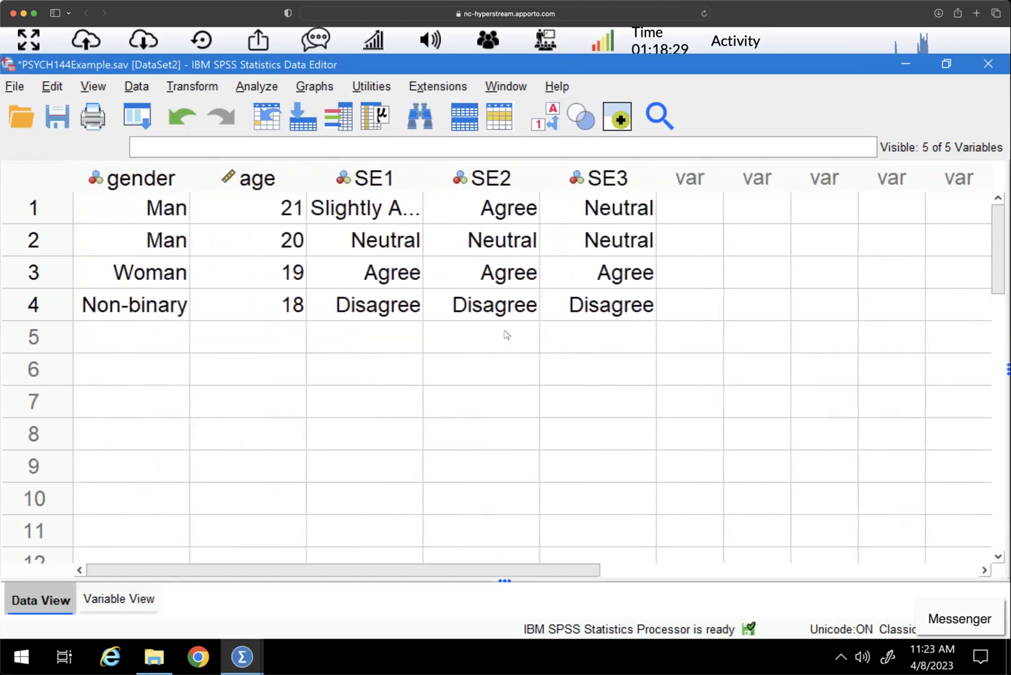
left_click(542, 123)
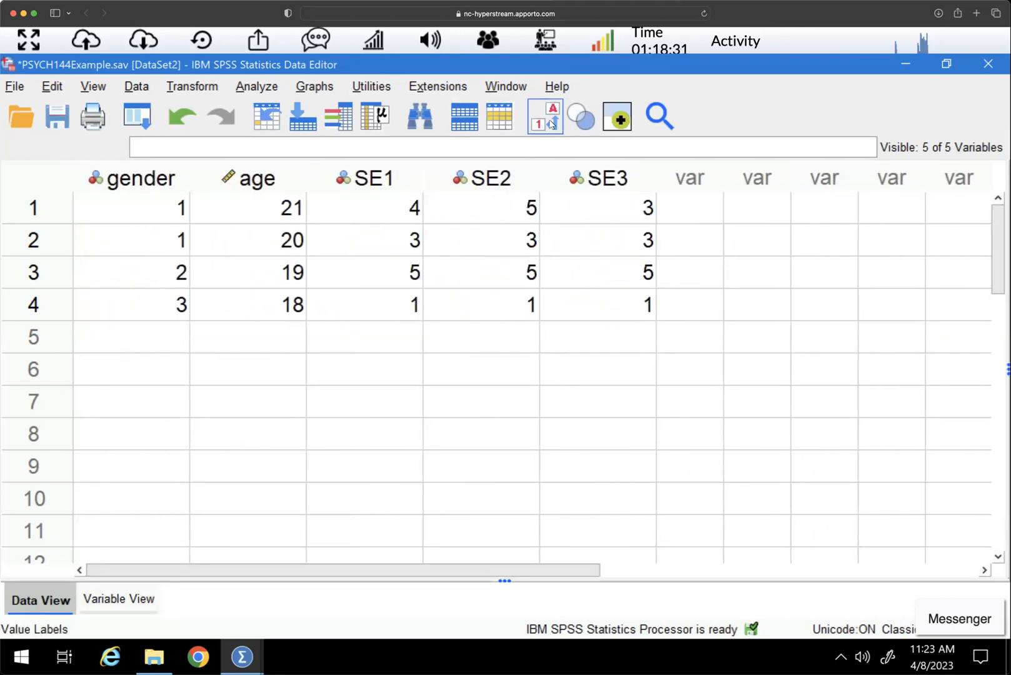
Select the first case's row and look over the available analysis procedures without starting one
left_click(33, 208)
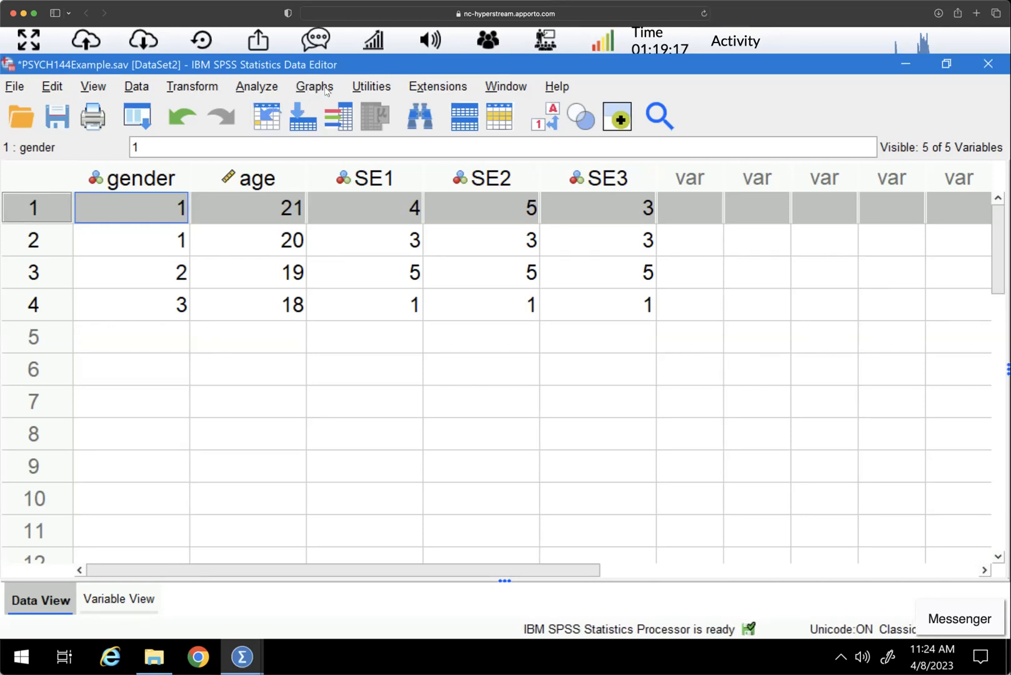
left_click(254, 87)
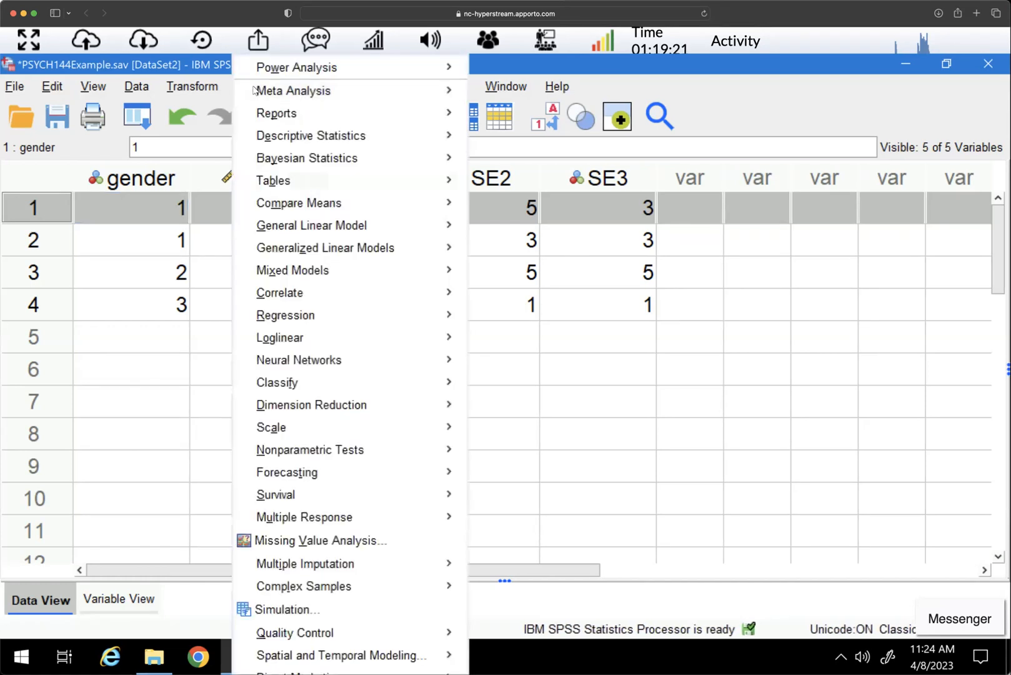
left_click(628, 80)
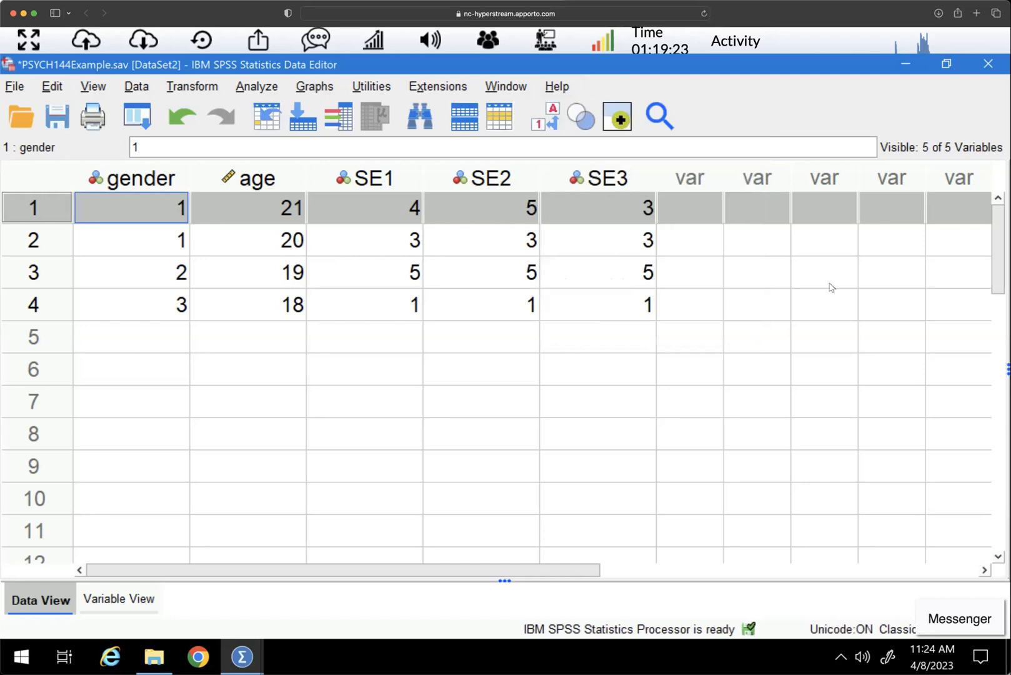